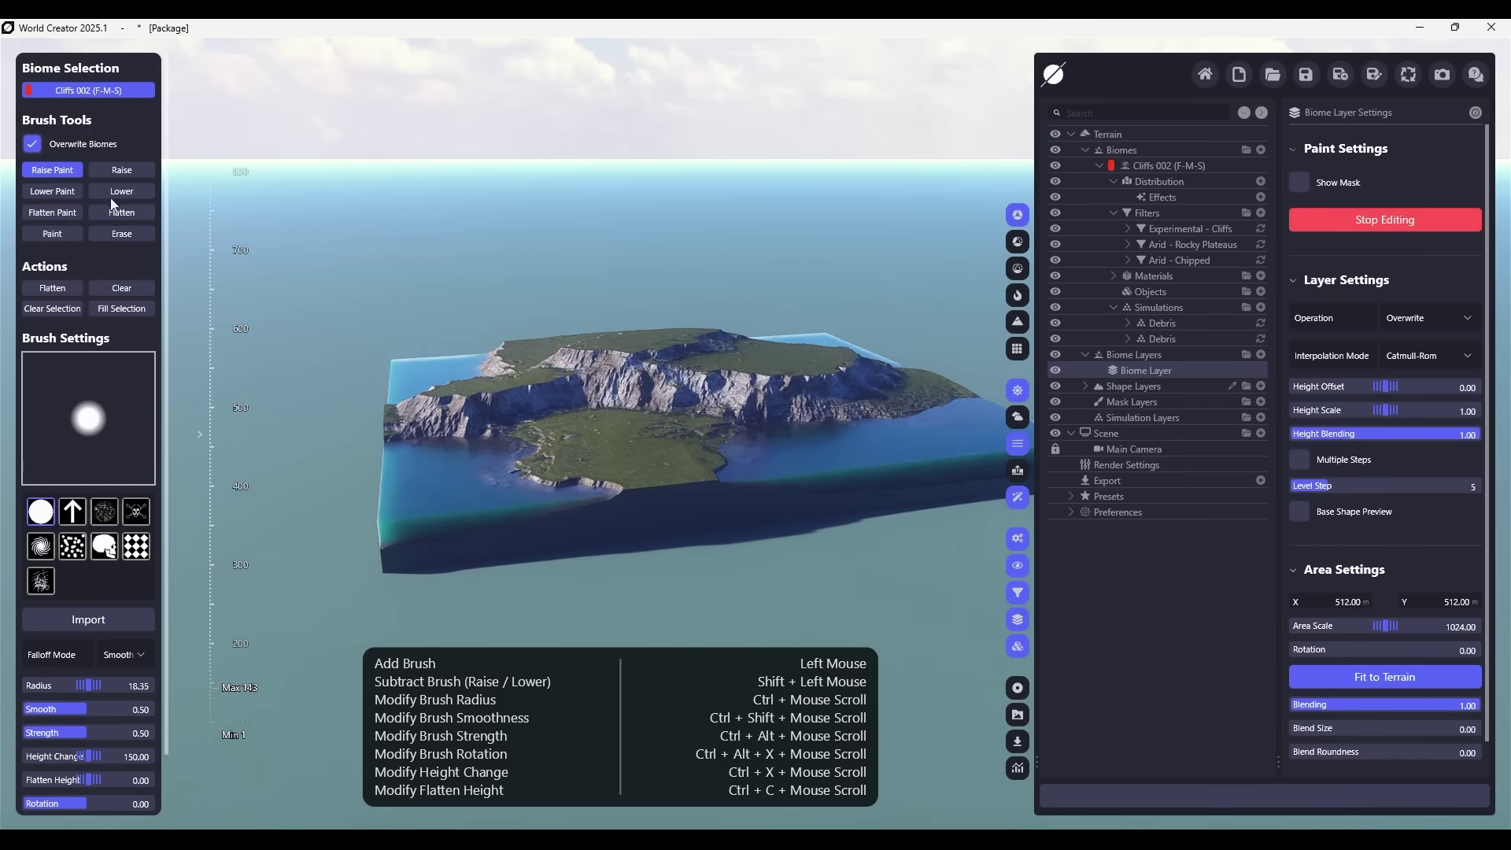
- Set the radius of the Raise Paint brush for the cliffs biome layer to 19
{"action": "mouse_move", "coordinate": [701, 456]}
{"action": "right_mouse_down"}
{"action": "mouse_move", "coordinate": [735, 384]}
{"action": "mouse_move", "coordinate": [720, 442]}
{"action": "right_mouse_up"}
{"action": "scroll", "coordinate": [720, 418], "scroll_direction": "up", "scroll_amount": 1, "text": "ctrl"}
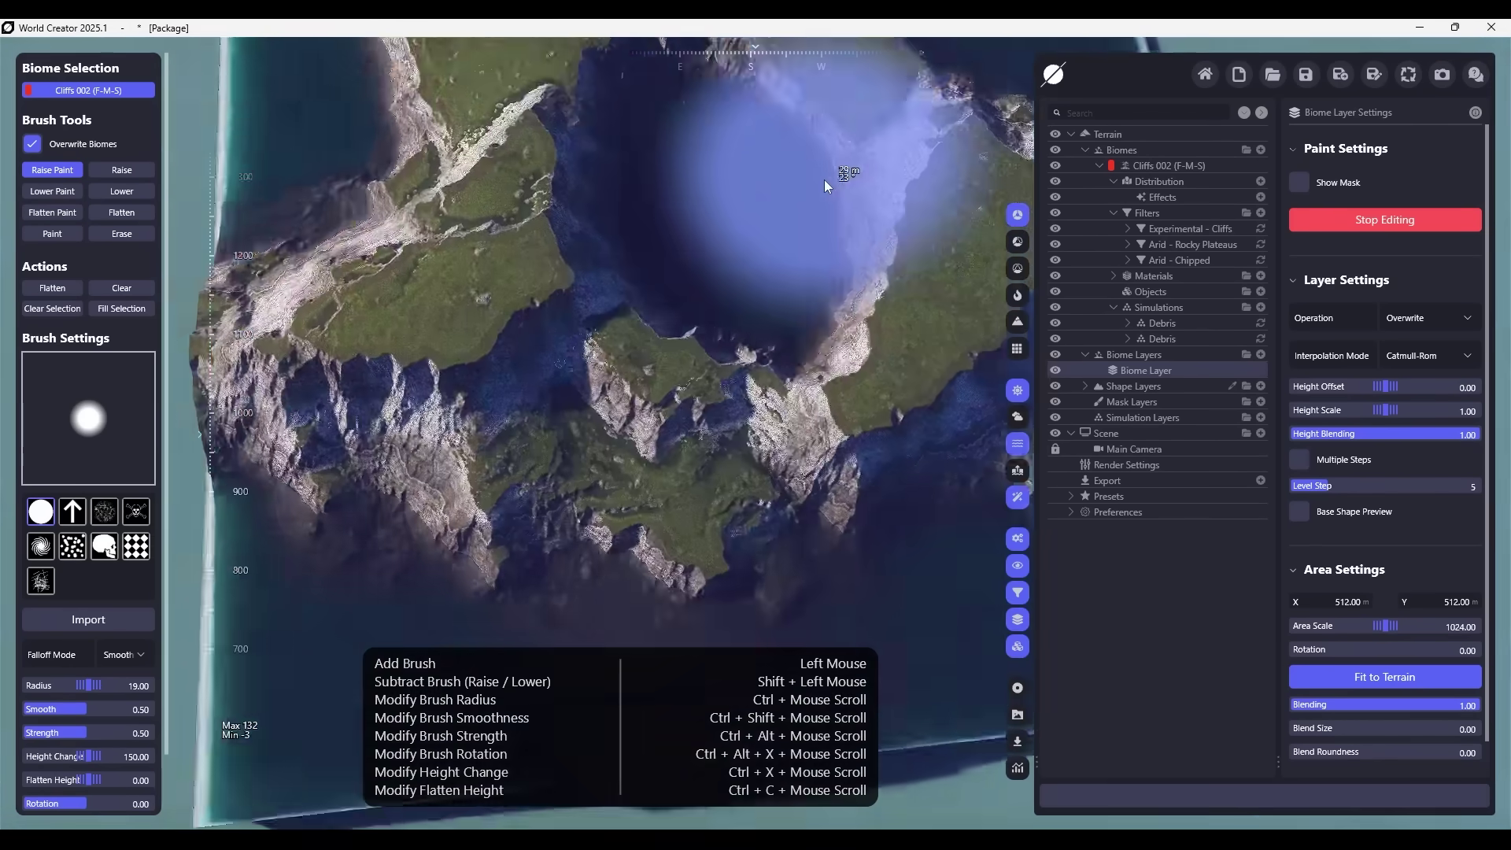
{"action": "scroll", "coordinate": [692, 340], "scroll_direction": "down", "scroll_amount": 5}
{"action": "mouse_move", "coordinate": [692, 340]}
{"action": "right_mouse_down"}
{"action": "mouse_move", "coordinate": [691, 512]}
{"action": "mouse_move", "coordinate": [873, 532]}
{"action": "right_mouse_up"}
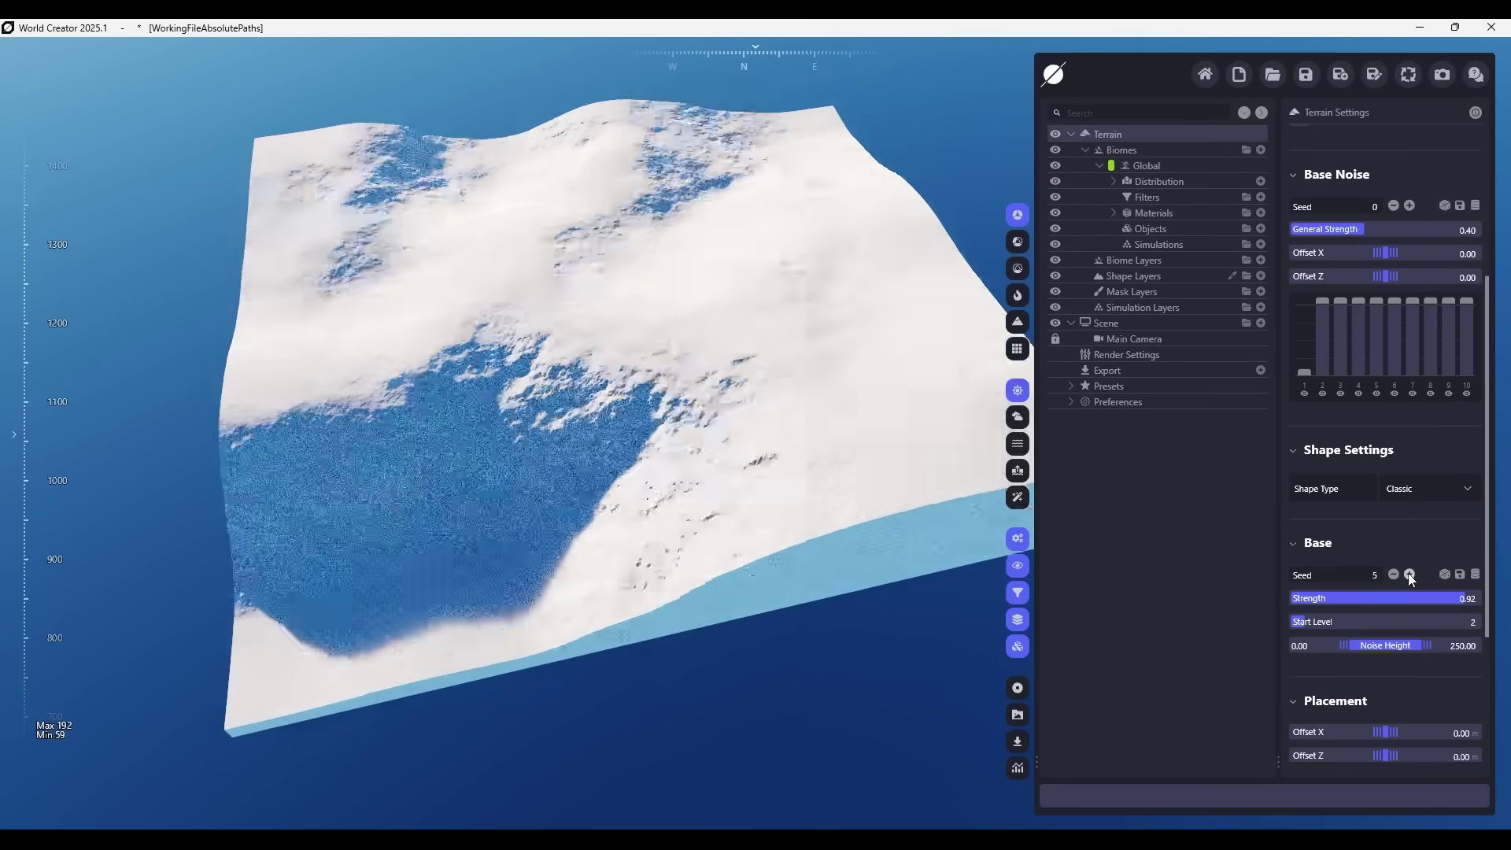
- Advance the Base shape seed to 6 and add a General Border Blend filter to the Global biome
{"action": "left_click", "coordinate": [1410, 575]}
{"action": "left_click", "coordinate": [1261, 197]}
{"action": "mouse_move", "coordinate": [1144, 249]}
{"action": "mouse_move", "coordinate": [1102, 226]}
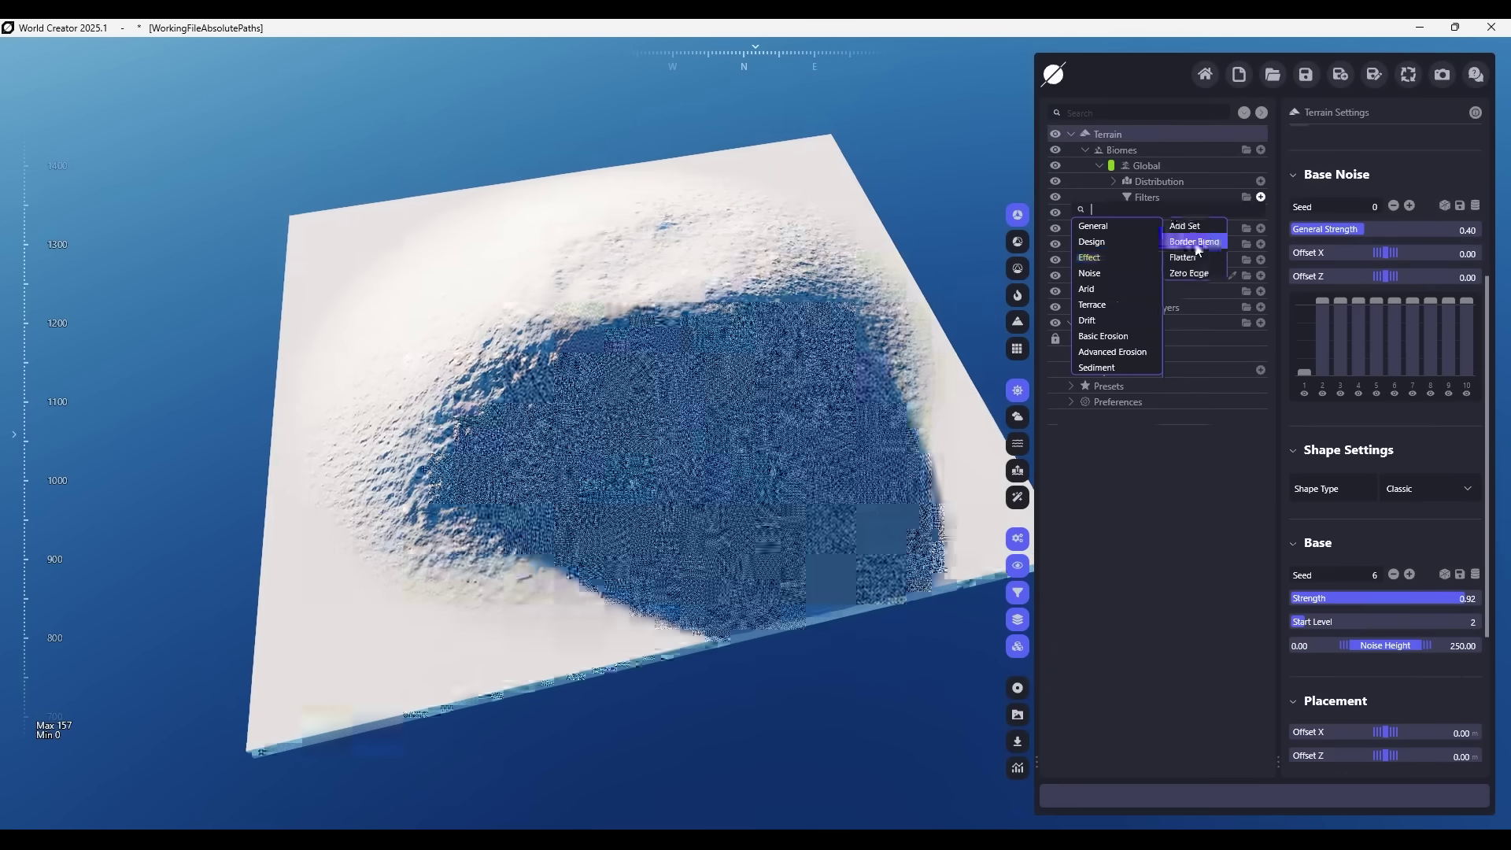
{"action": "left_click", "coordinate": [1192, 241]}
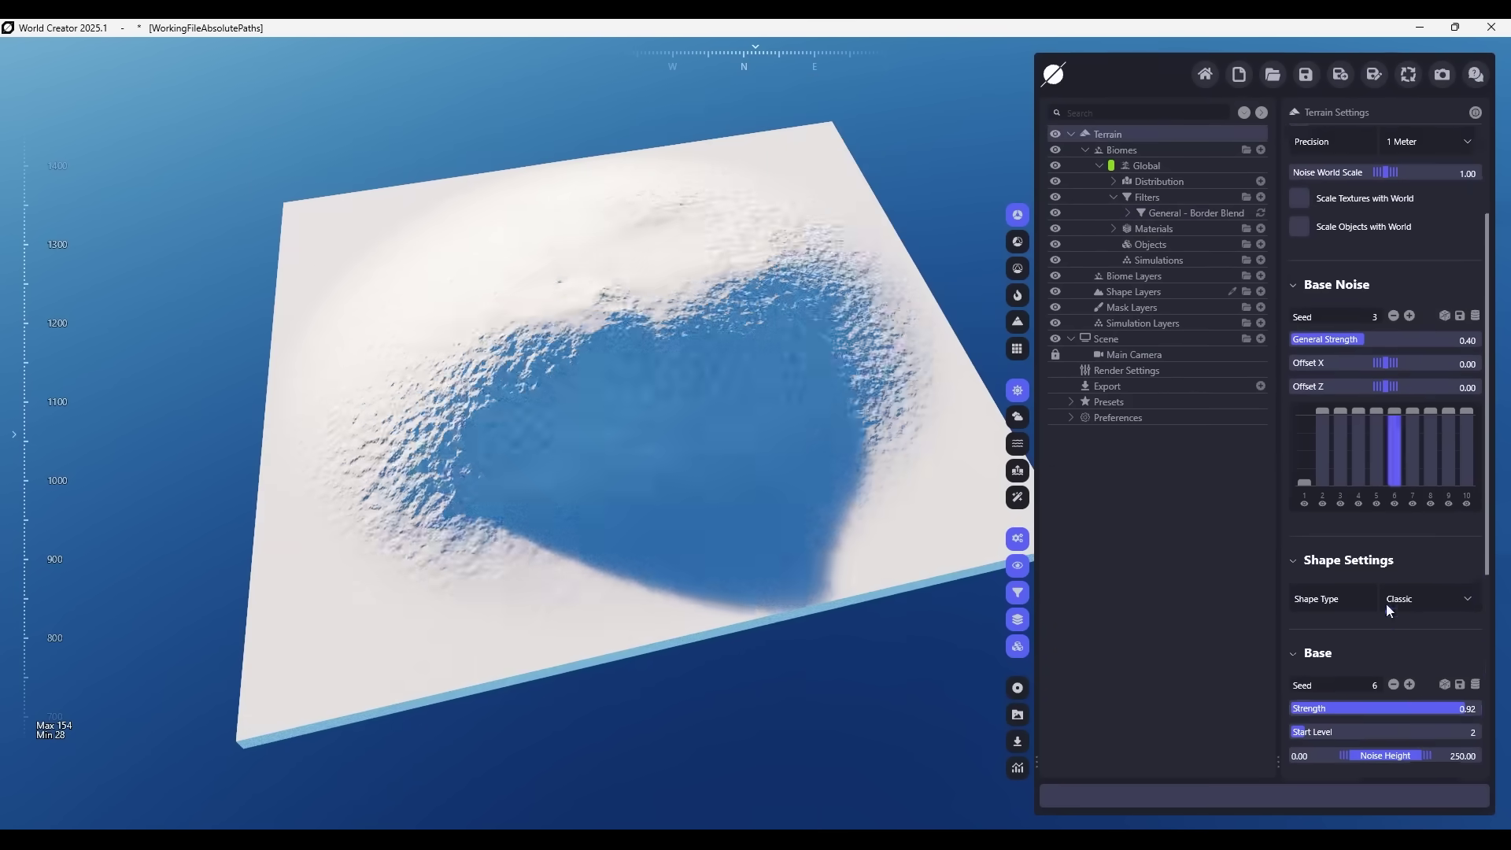
{"action": "scroll", "coordinate": [1389, 611], "scroll_direction": "down", "scroll_amount": 1}
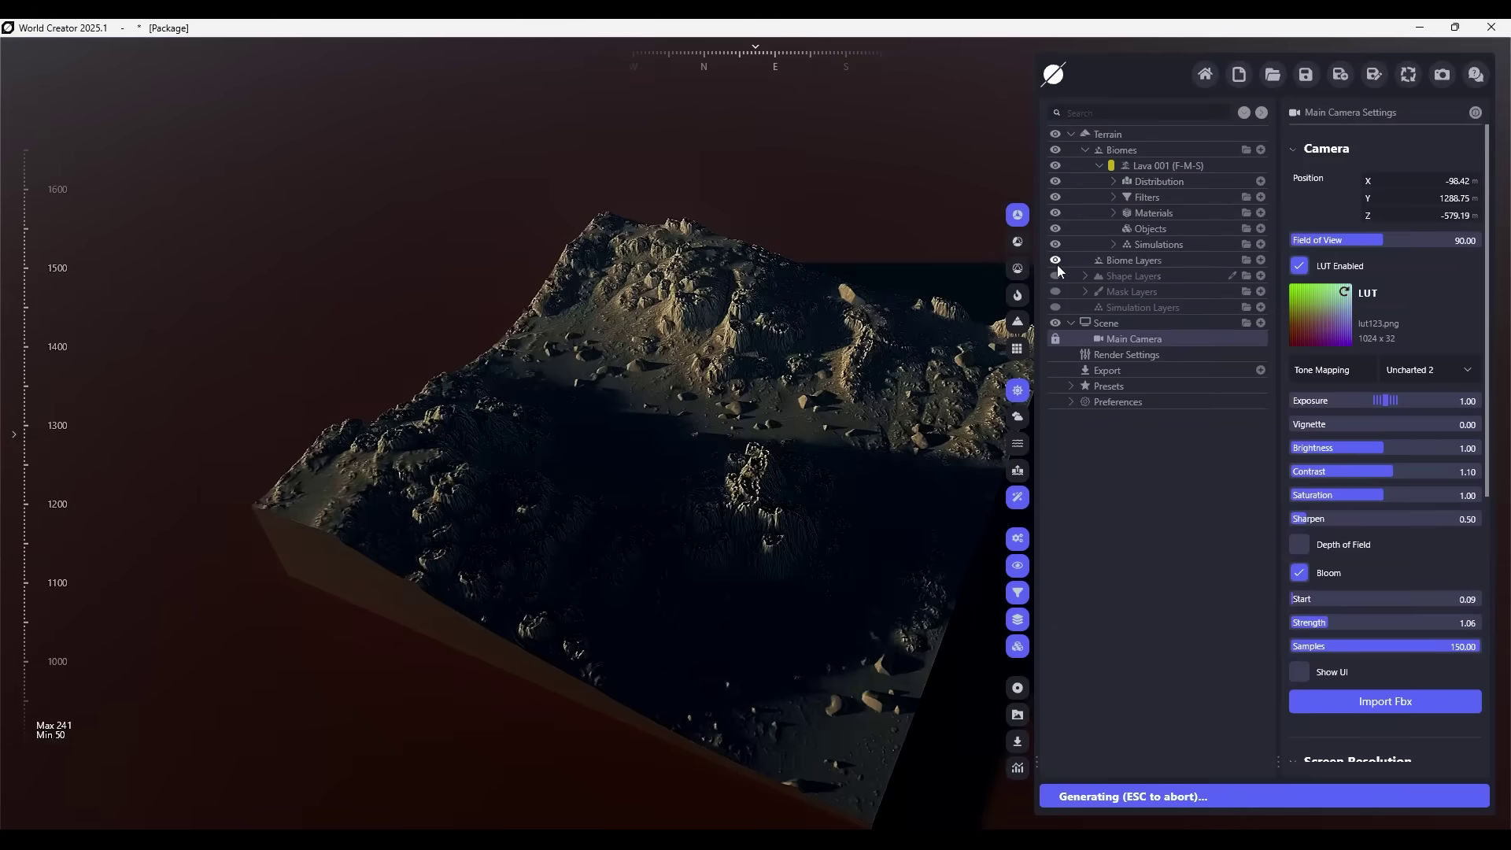
- Make the Shape Layers and Mask Layers of the lava terrain visible
{"action": "left_click", "coordinate": [1055, 276]}
{"action": "left_click", "coordinate": [1056, 291]}
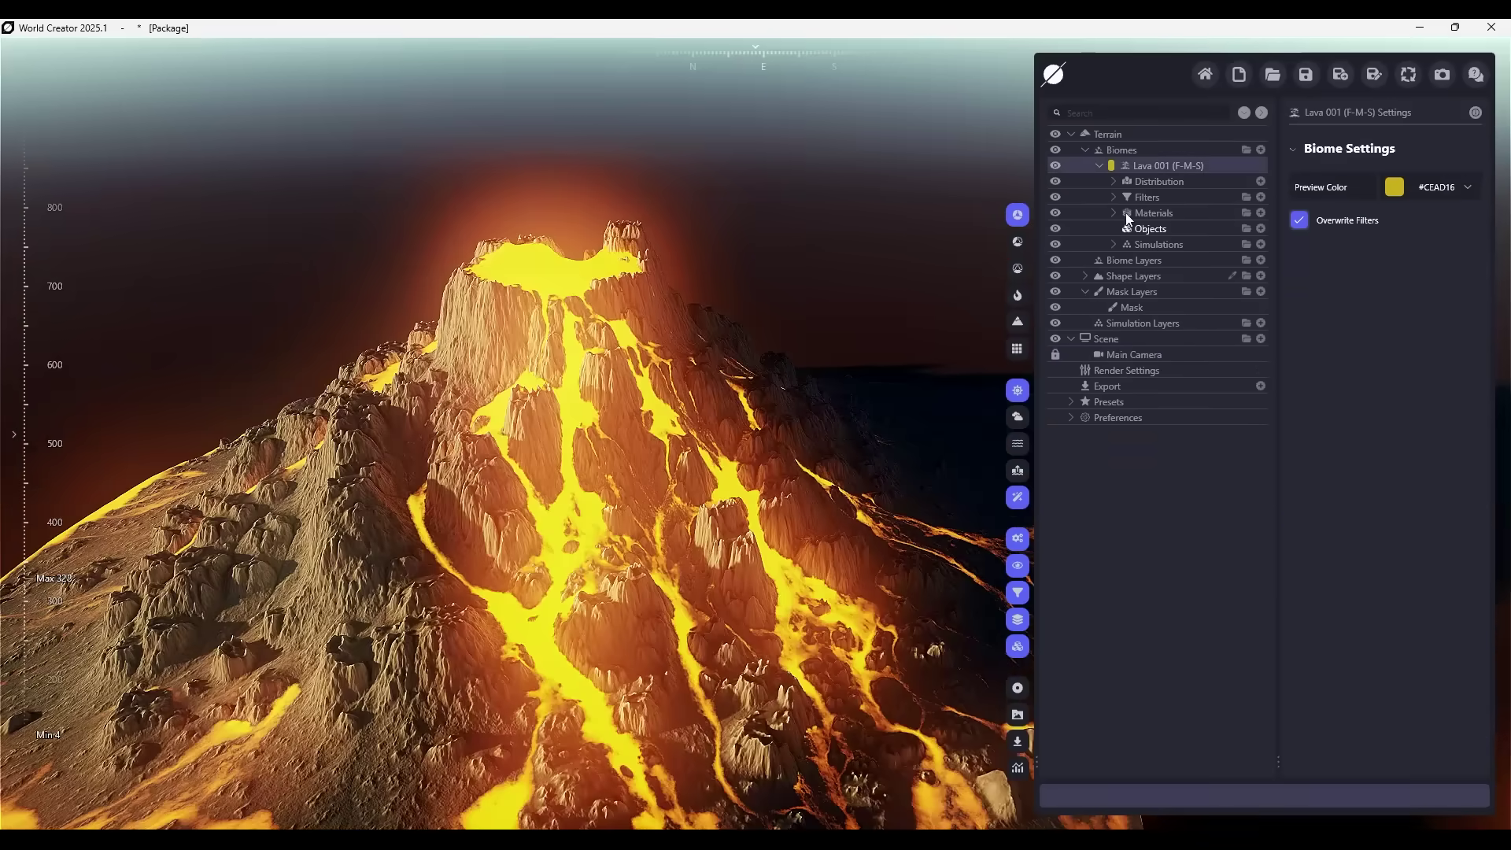
- Change the first lava material's tint to green #66FF00 and shift its hue further
{"action": "left_click", "coordinate": [1241, 225]}
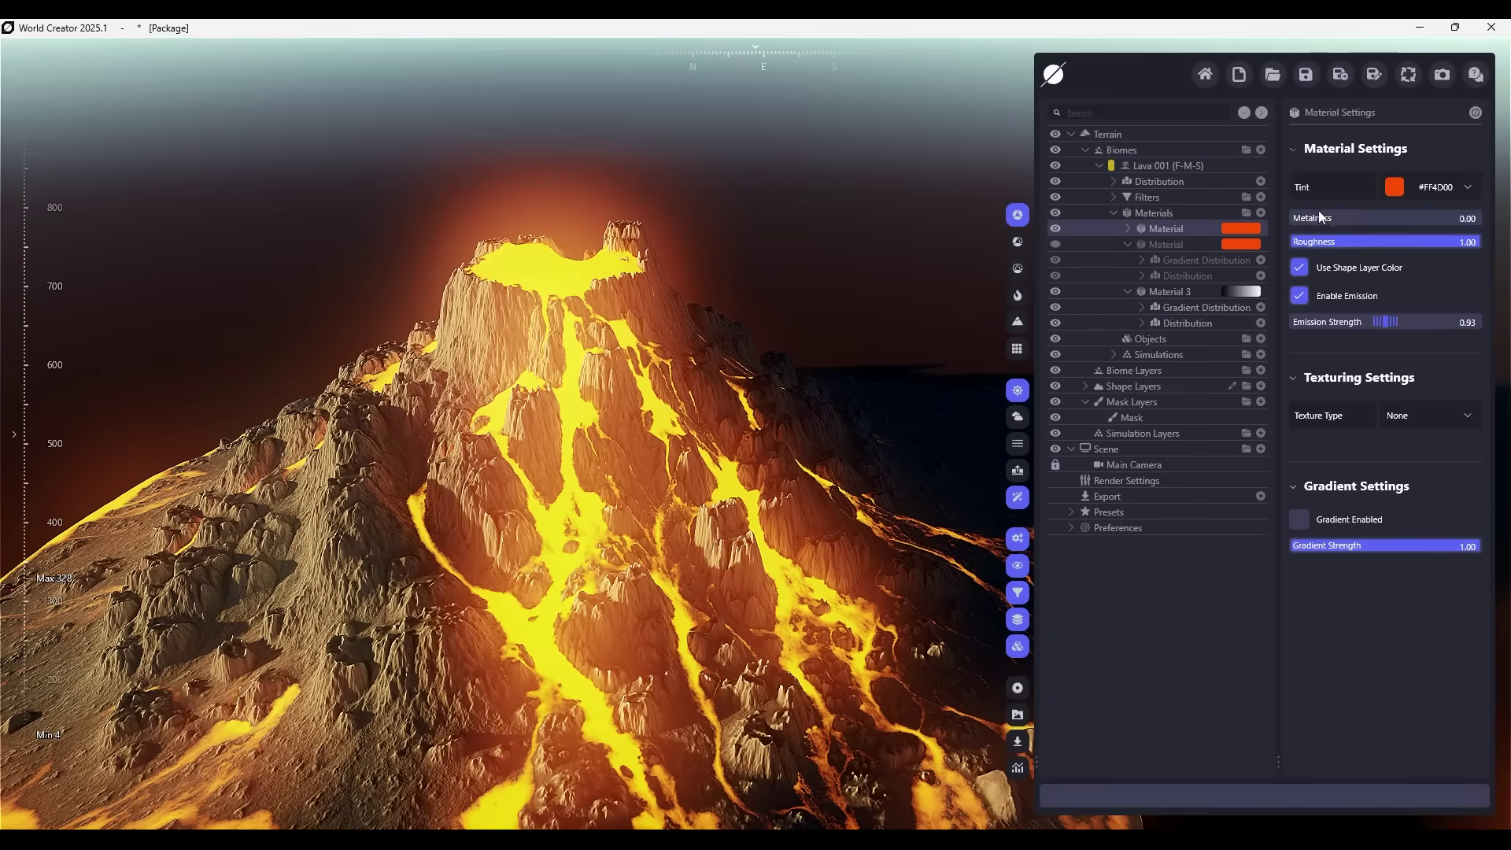
{"action": "left_click", "coordinate": [1357, 274]}
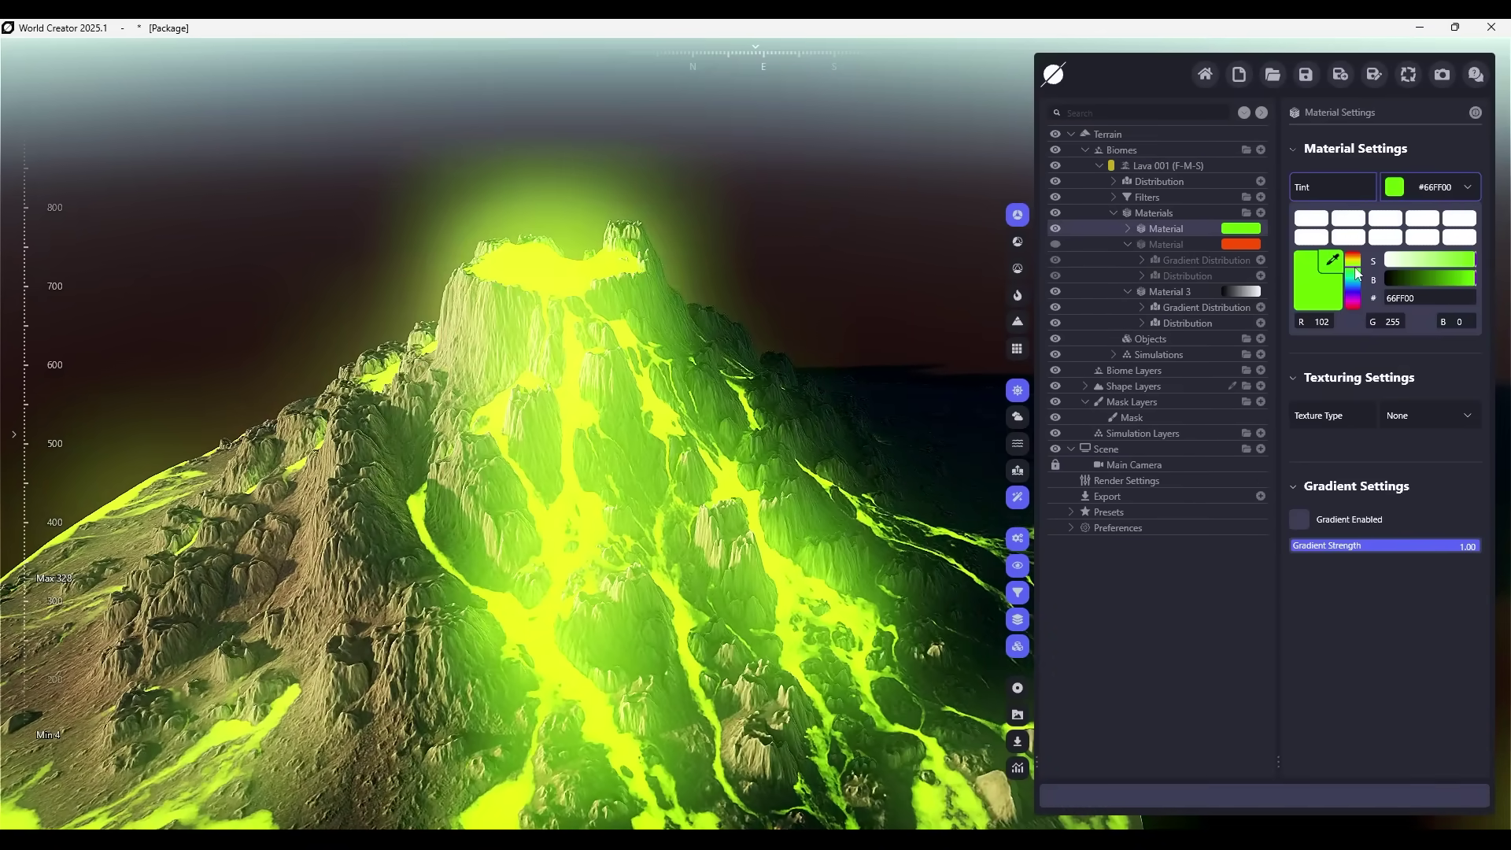
{"action": "left_click_drag", "start_coordinate": [1357, 273], "coordinate": [1357, 291]}
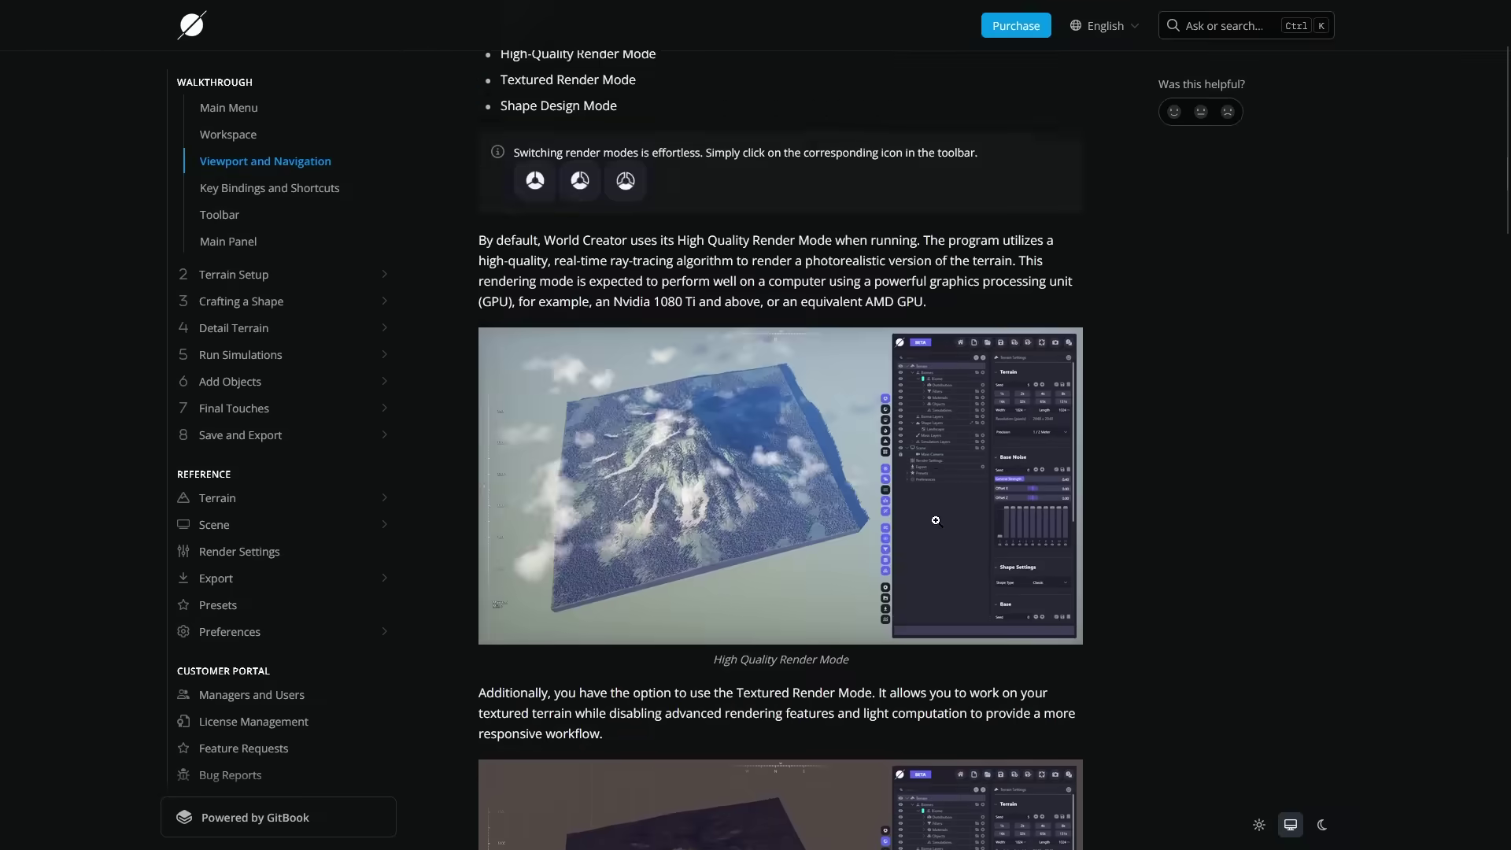
- Switch to the online documentation and read the render mode descriptions on the Viewport and Navigation page
{"action": "scroll", "coordinate": [780, 441], "scroll_direction": "down", "scroll_amount": 10}
{"action": "scroll", "coordinate": [937, 521], "scroll_direction": "down", "scroll_amount": 6}
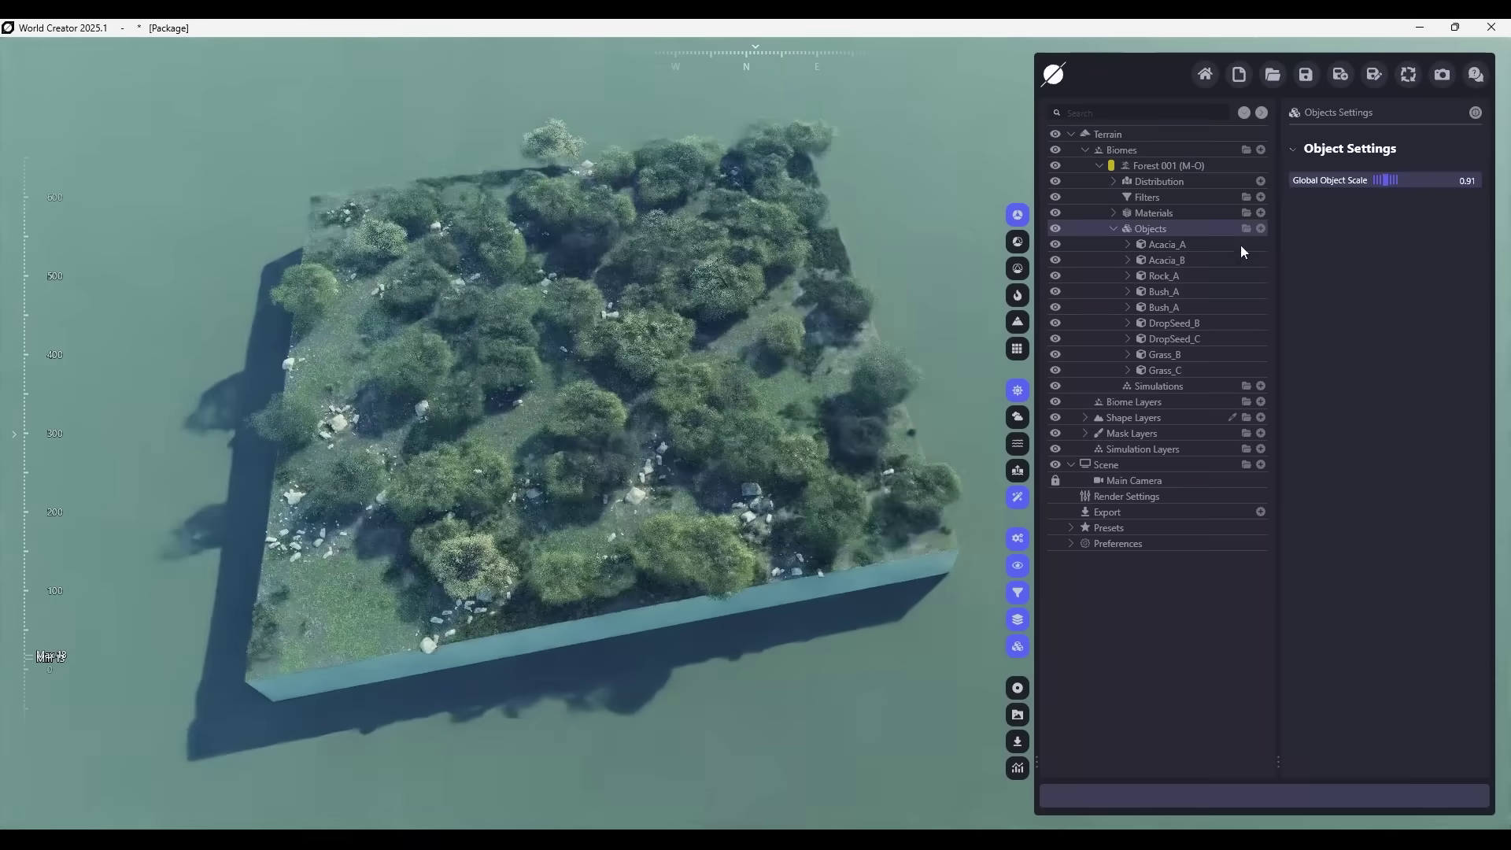
{"action": "left_click", "coordinate": [1242, 247]}
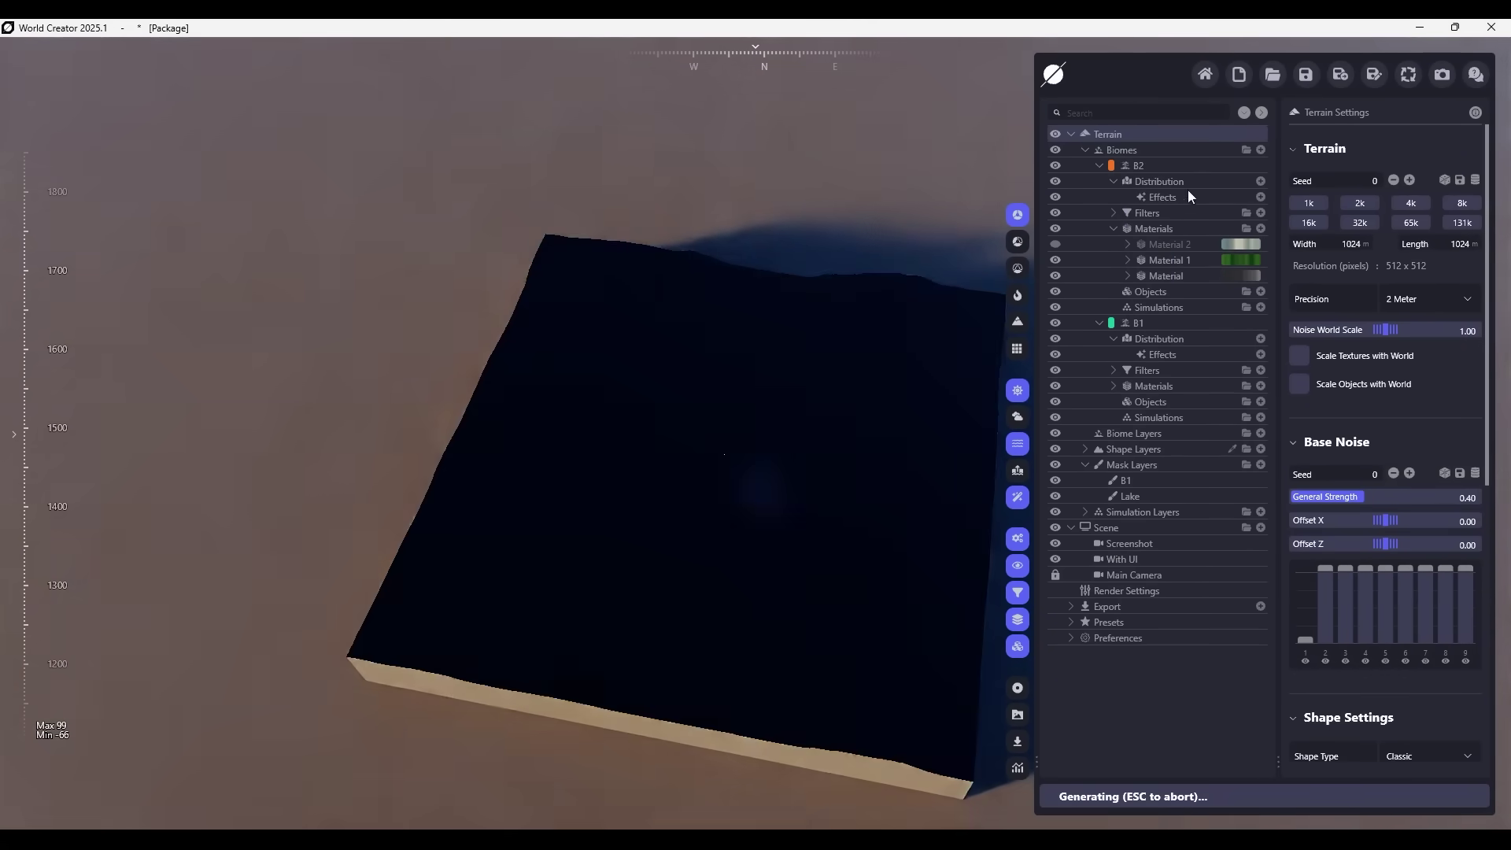
- Add a Border Blend distribution to biome B2 with opacity 0.96, blending offset 0.35, blend size 0.28 and blend roundness 0.30
{"action": "right_click", "coordinate": [1191, 196]}
{"action": "left_click", "coordinate": [1216, 244]}
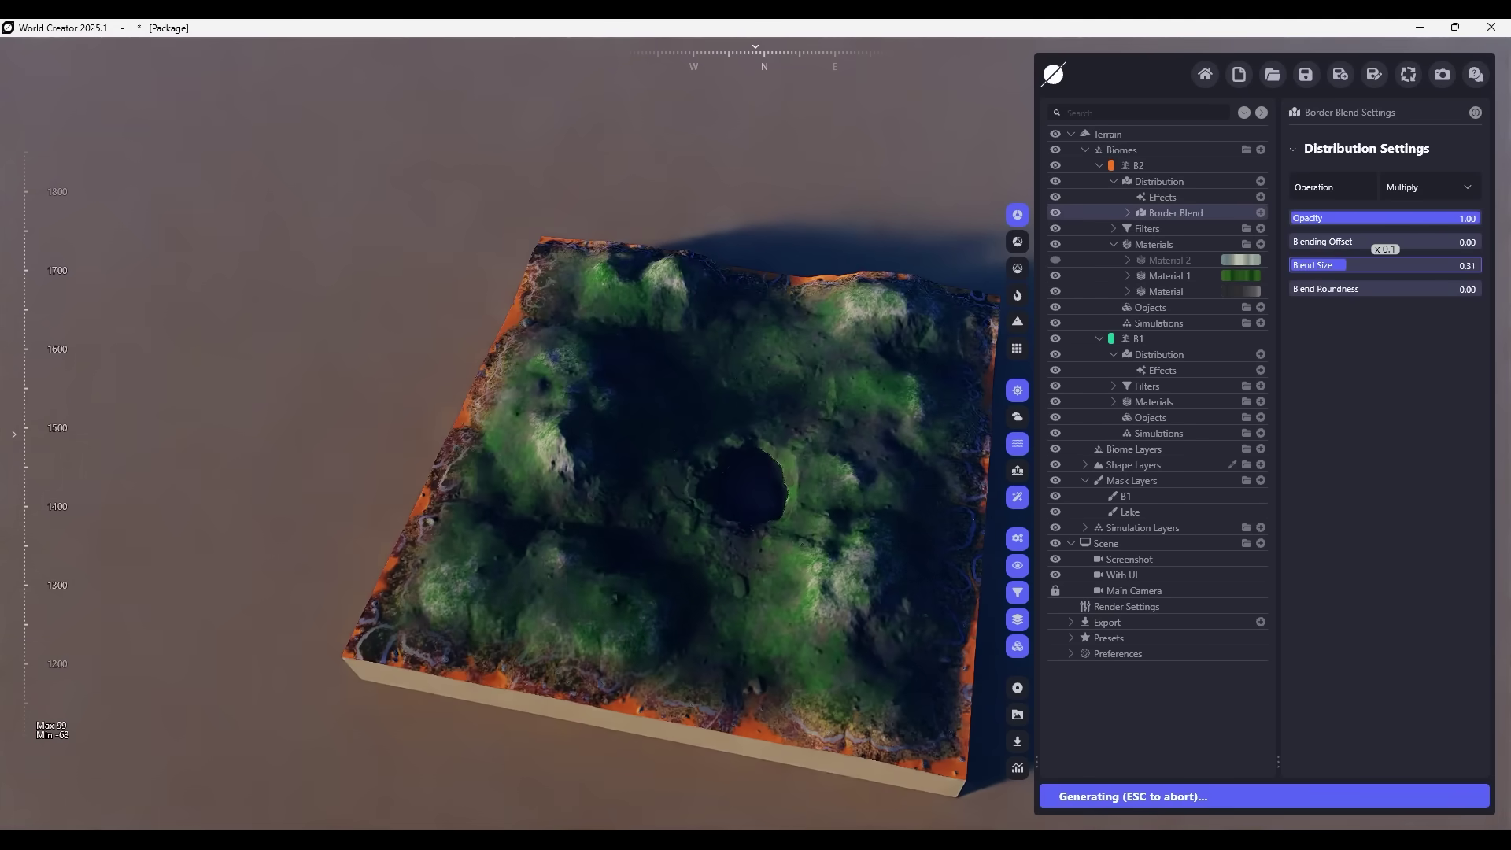
{"action": "left_click_drag", "start_coordinate": [1346, 265], "coordinate": [1341, 284]}
{"action": "scroll", "coordinate": [660, 572], "scroll_direction": "up", "scroll_amount": 5}
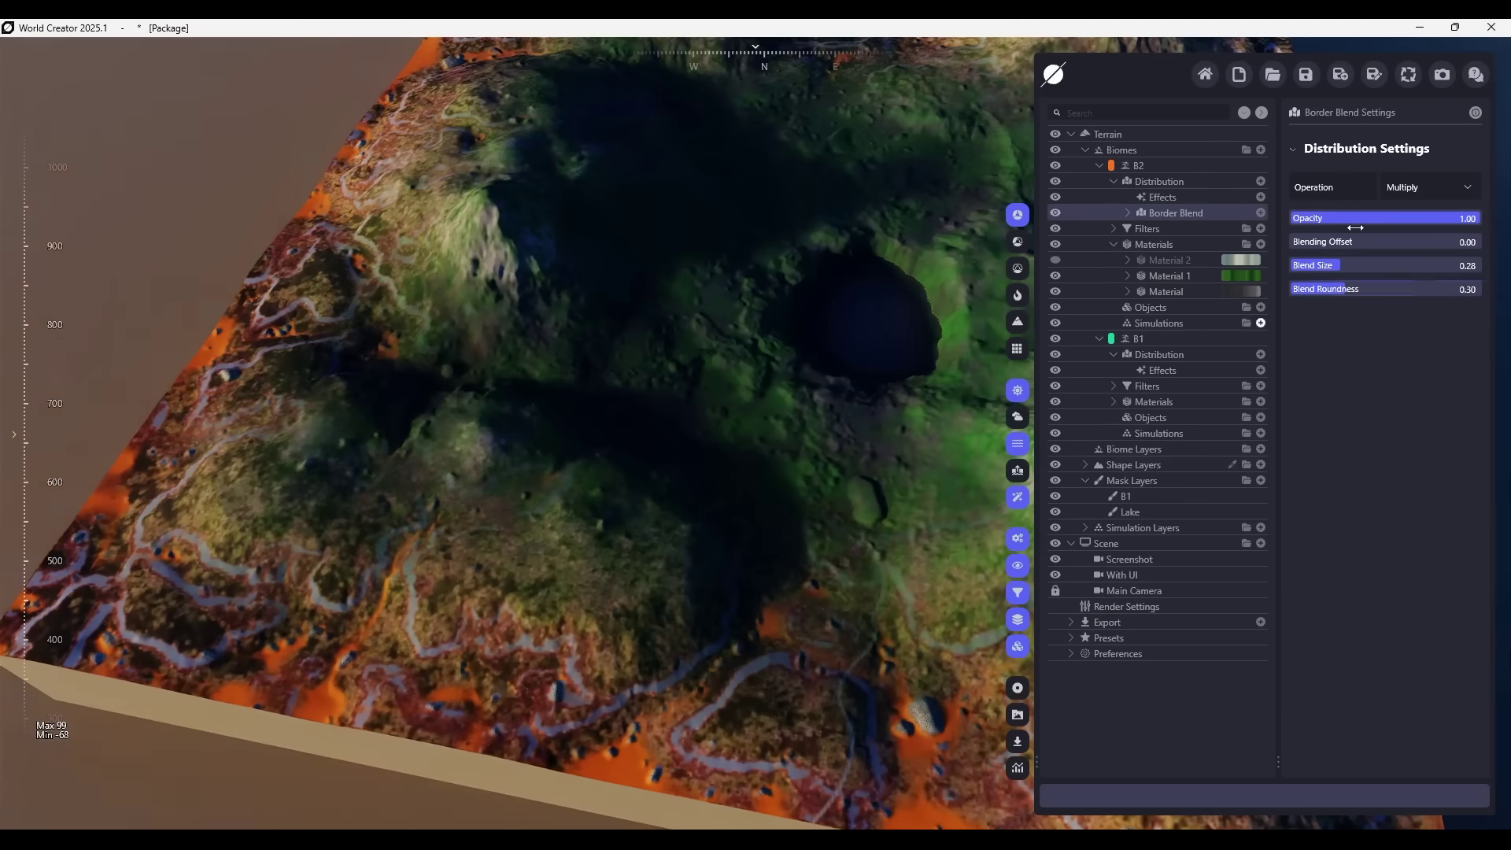
{"action": "left_click_drag", "start_coordinate": [1385, 218], "coordinate": [1385, 202]}
{"action": "scroll", "coordinate": [599, 425], "scroll_direction": "down", "scroll_amount": 5}
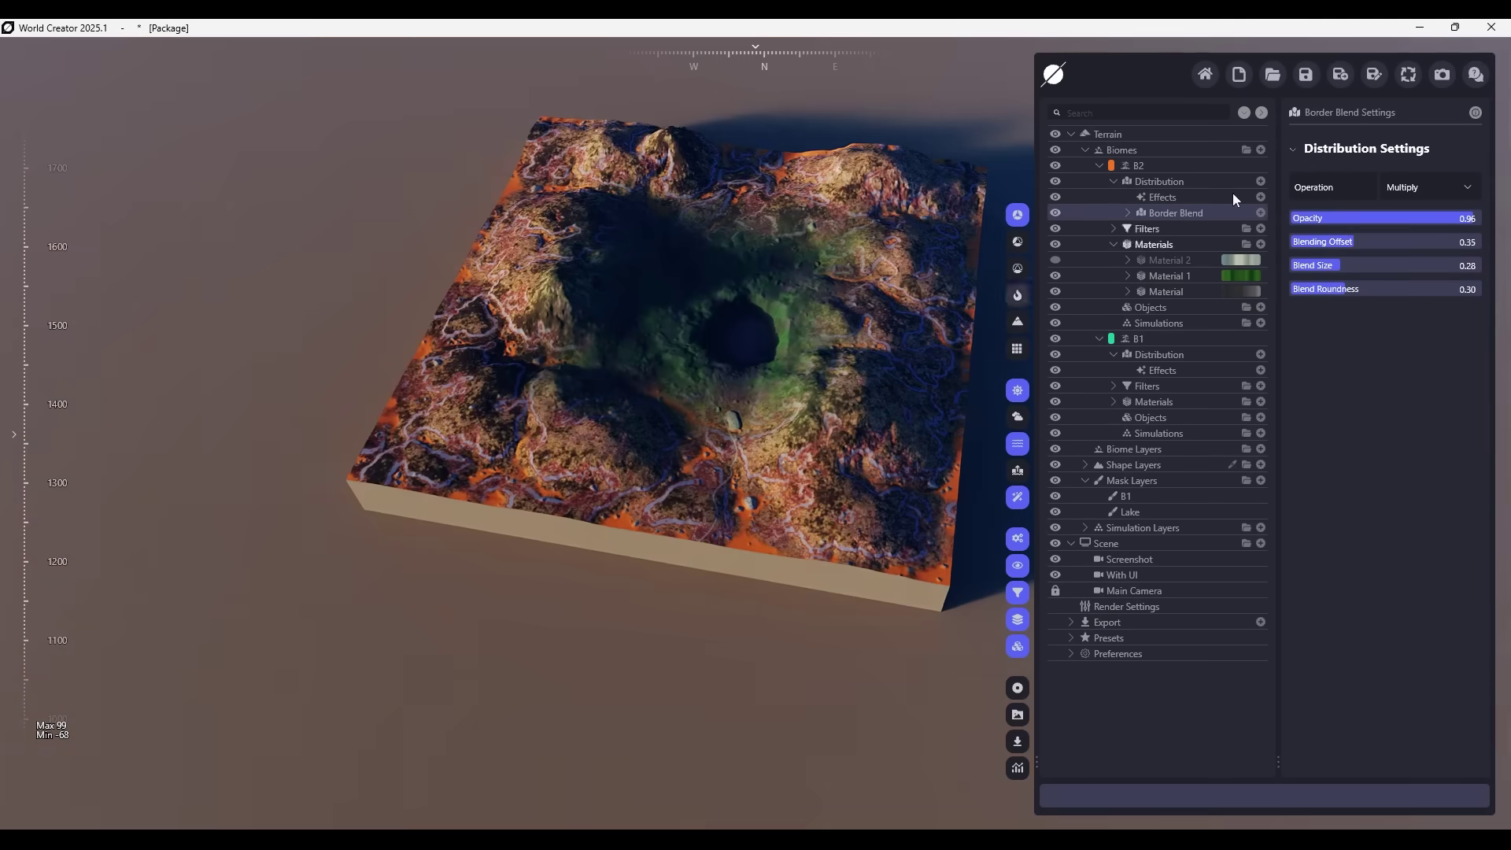
- Set the terrain precision to 1/2 Meter and reorder the biomes so B1 sits above B2
{"action": "left_click", "coordinate": [1108, 134]}
{"action": "left_click", "coordinate": [1432, 416]}
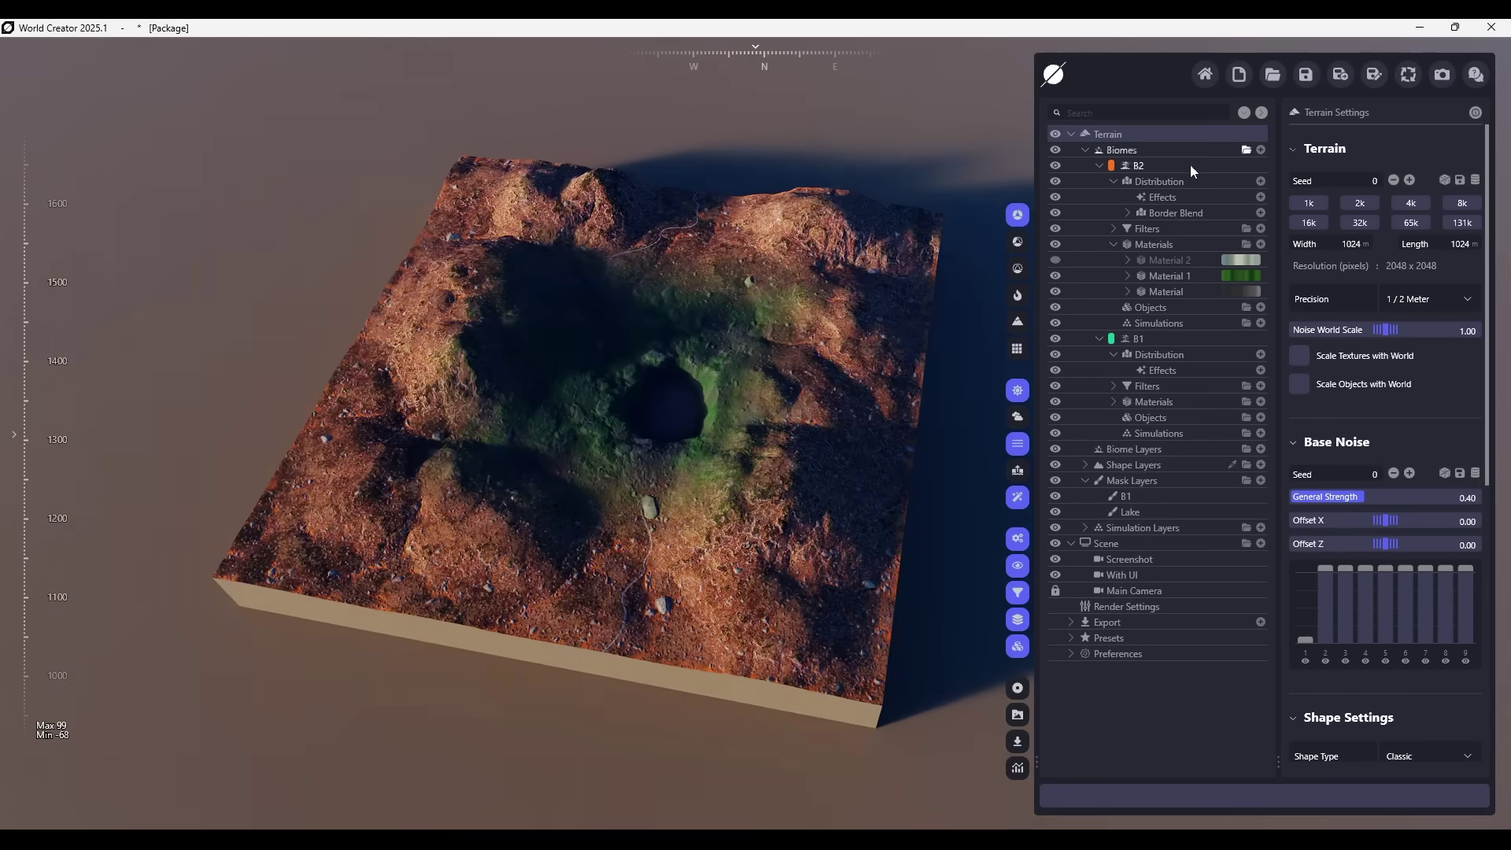
{"action": "left_click_drag", "start_coordinate": [1141, 168], "coordinate": [1141, 166]}
{"action": "scroll", "coordinate": [687, 530], "scroll_direction": "down", "scroll_amount": 2}
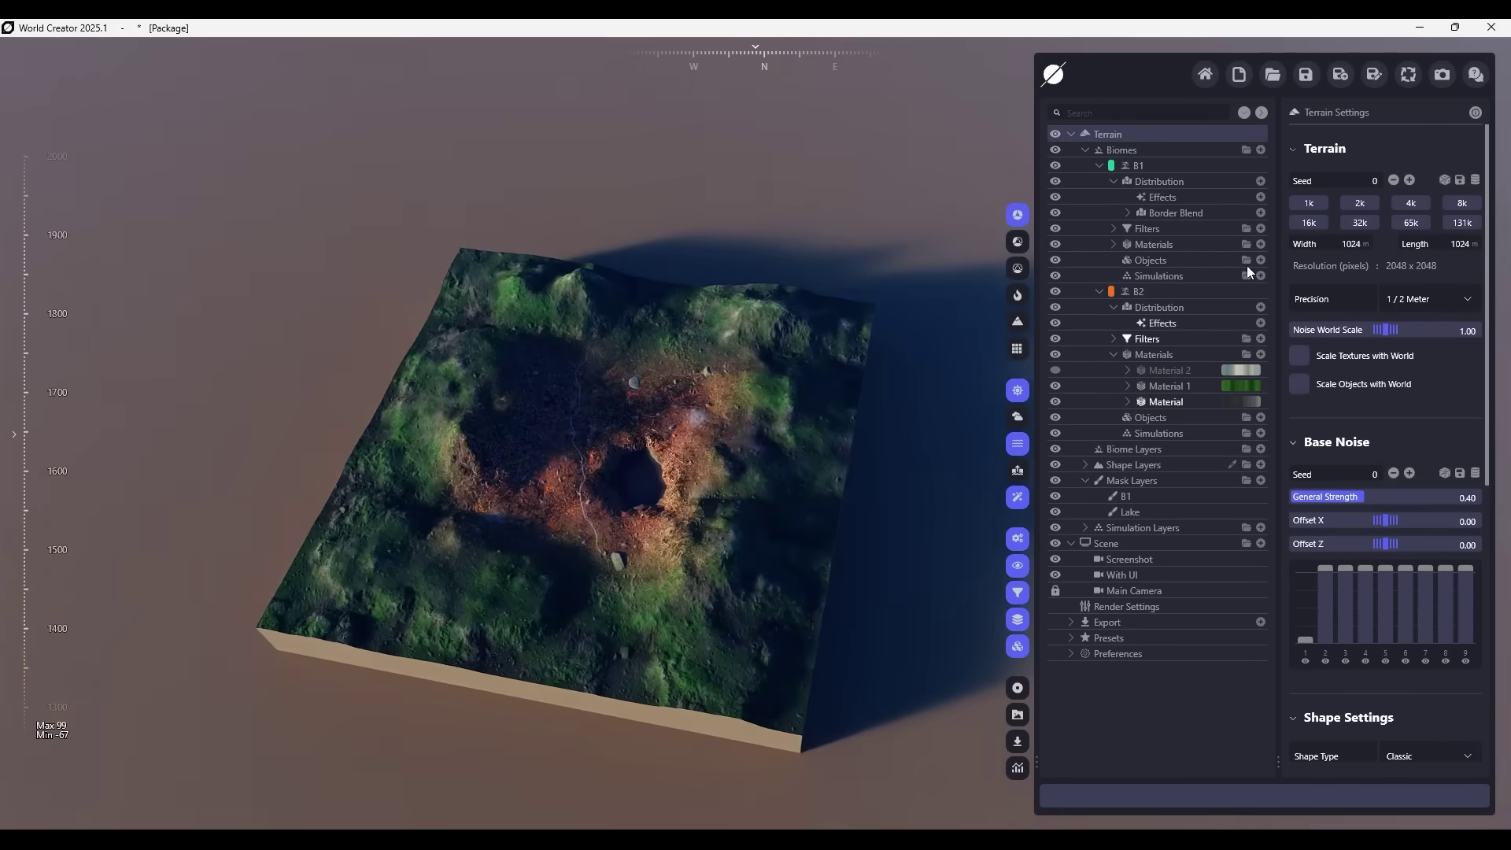
- Replace biome B1's Border Blend distribution with a Mask distribution that uses the B1 mask
{"action": "left_click", "coordinate": [1173, 198]}
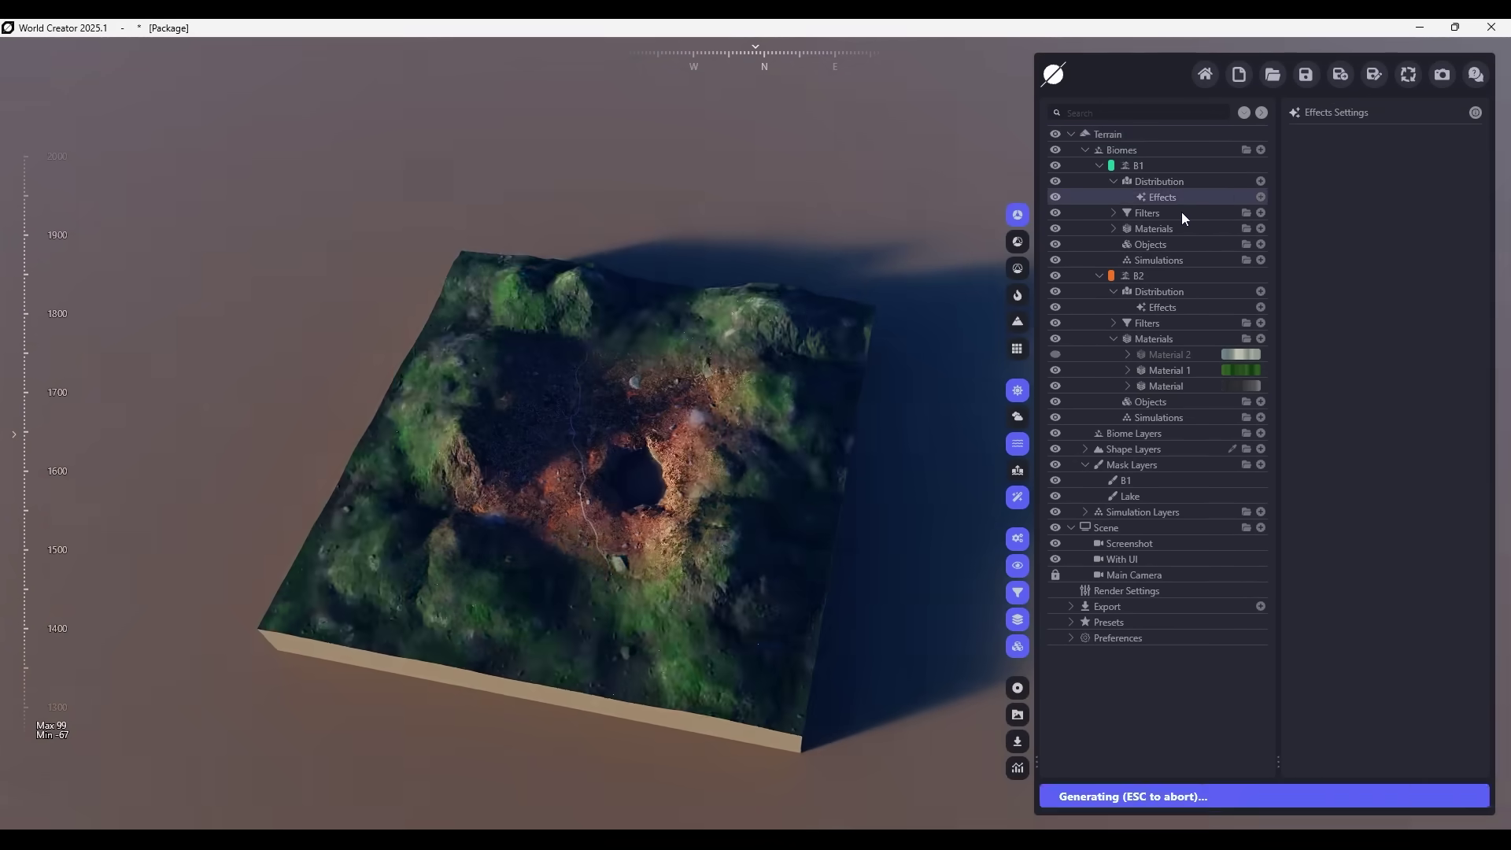
{"action": "left_click", "coordinate": [1468, 249]}
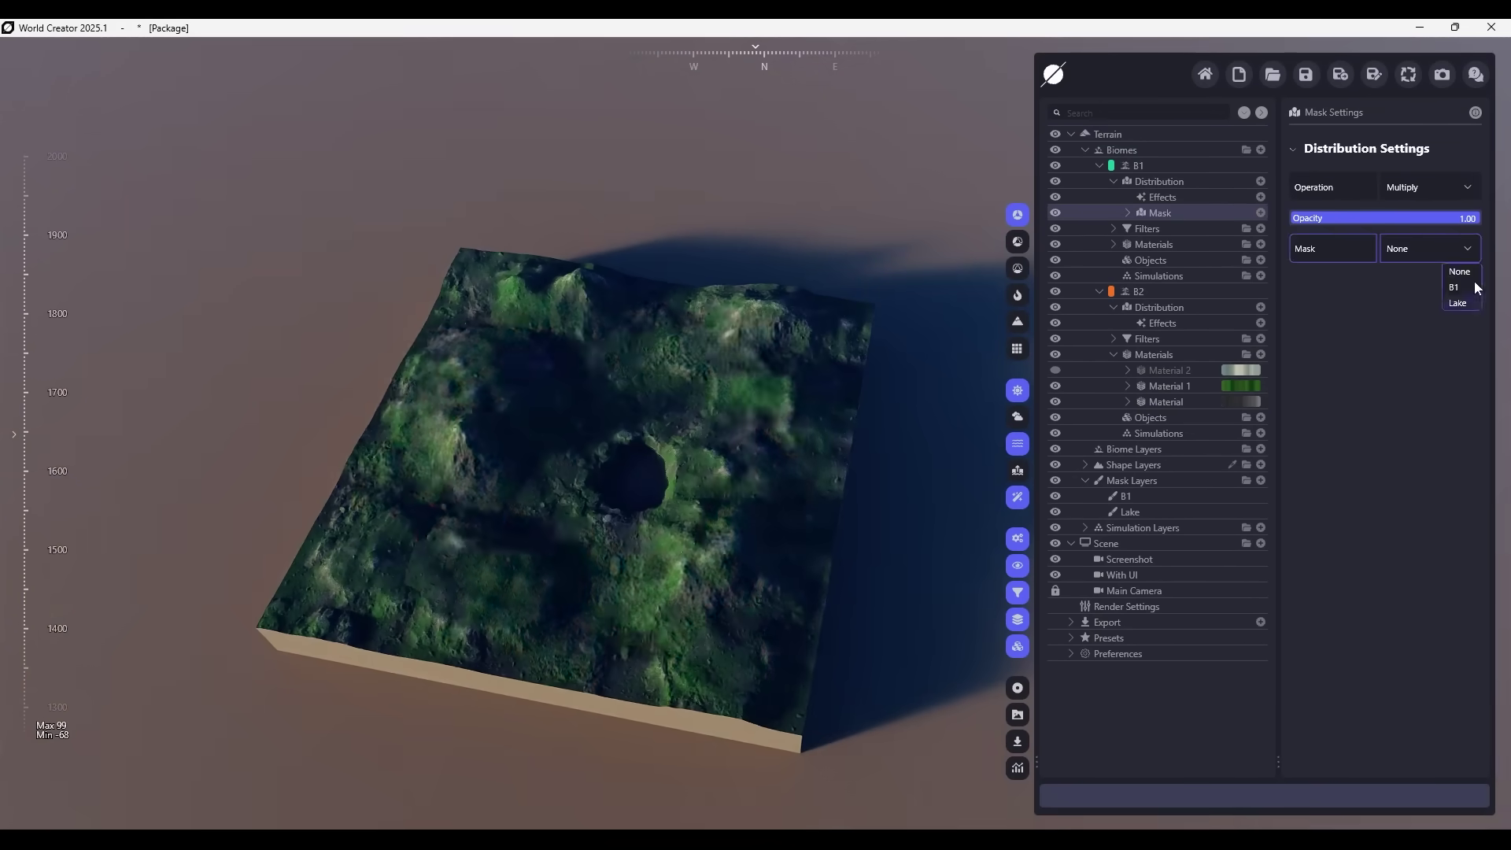
{"action": "scroll", "coordinate": [634, 472], "scroll_direction": "up", "scroll_amount": 1}
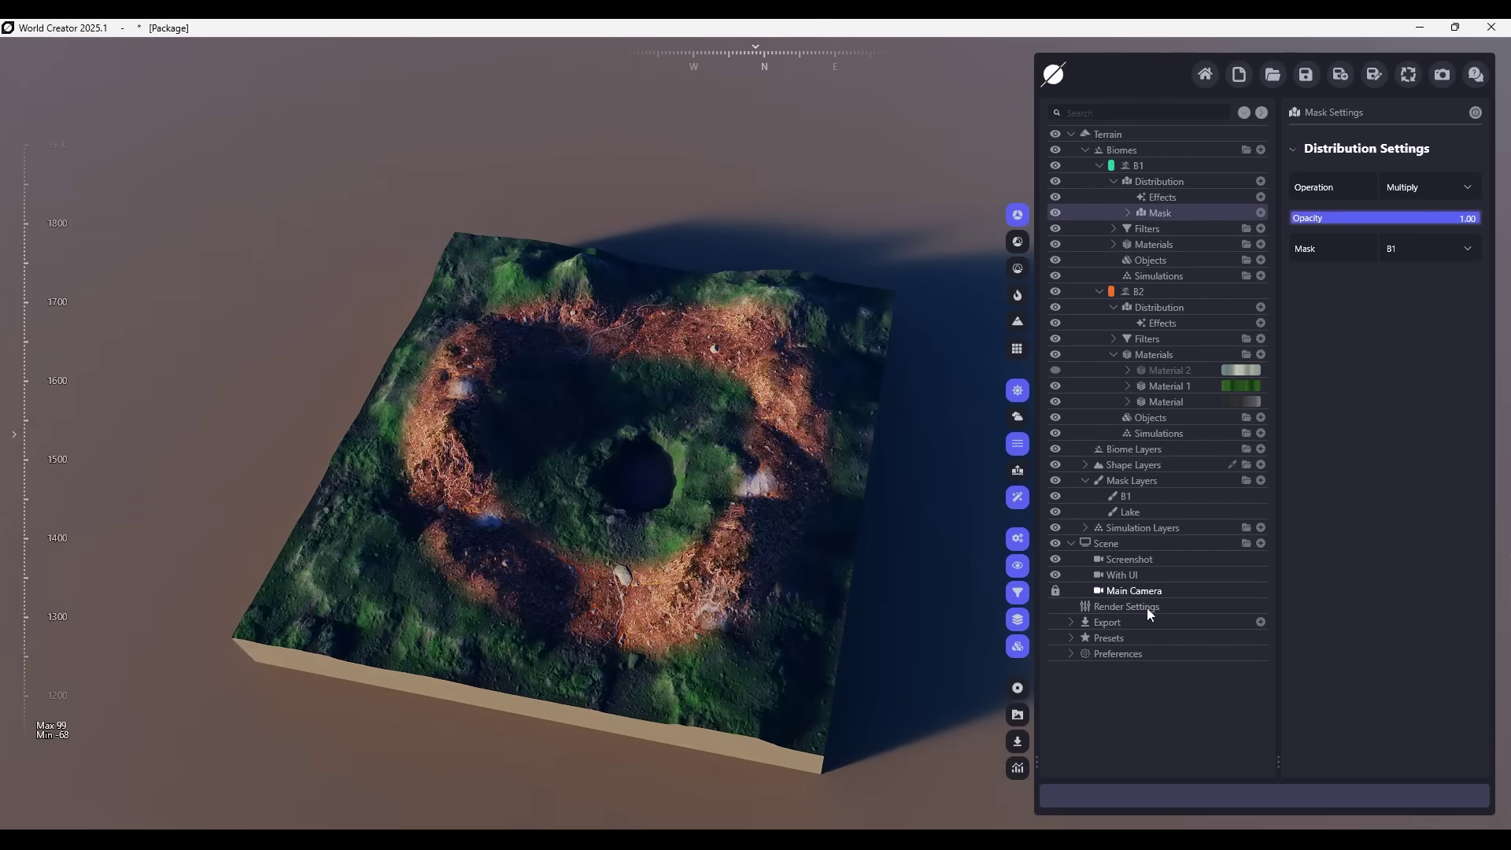
- Edit the B1 mask layer by painting around the central crater, and reduce its area scale to about 995.65
{"action": "double_click", "coordinate": [1138, 498]}
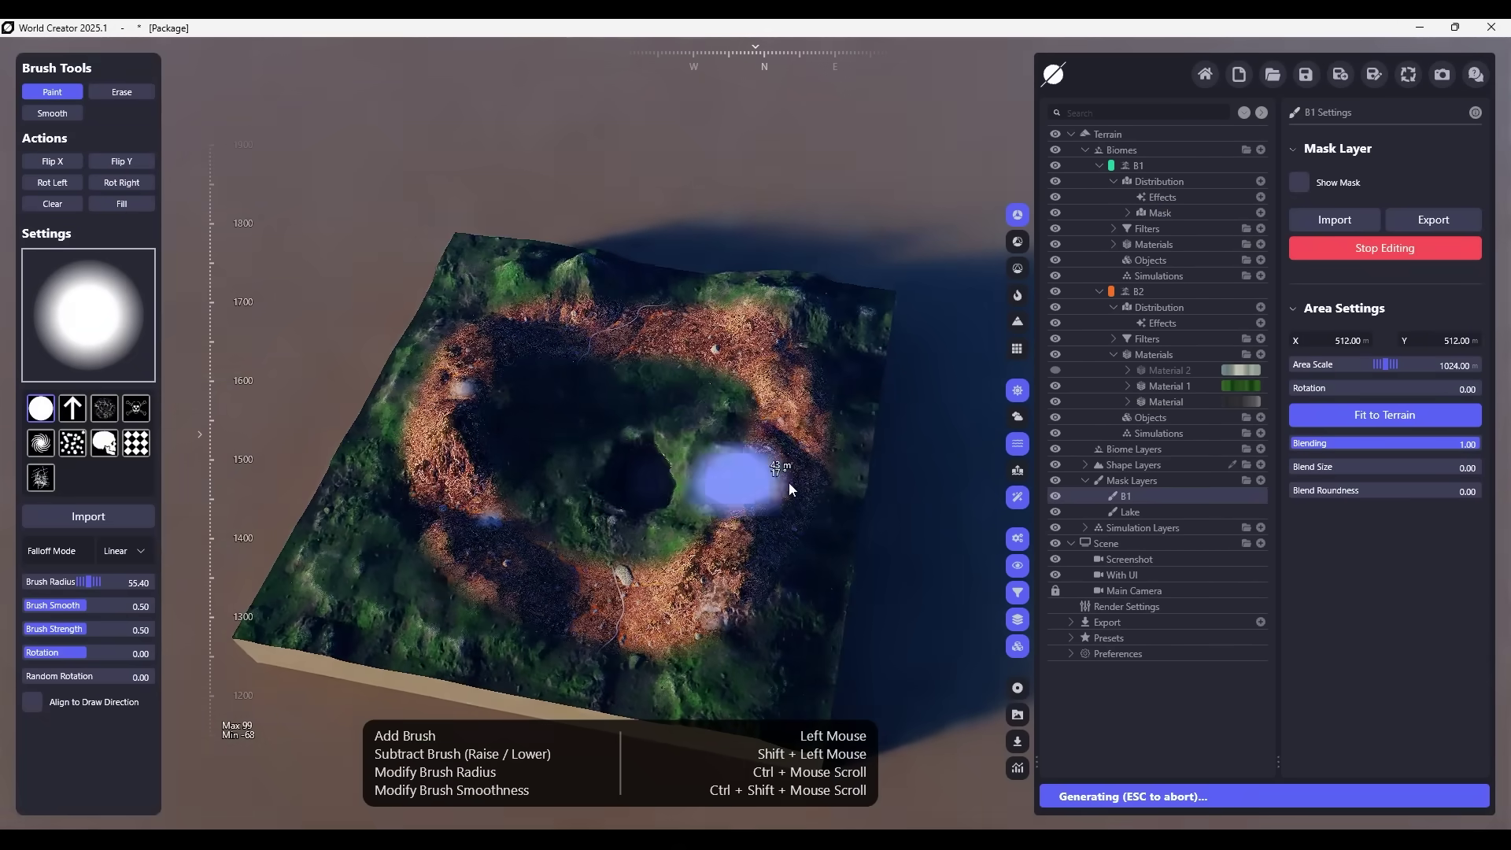
{"action": "scroll", "coordinate": [675, 523], "scroll_direction": "up", "scroll_amount": 4}
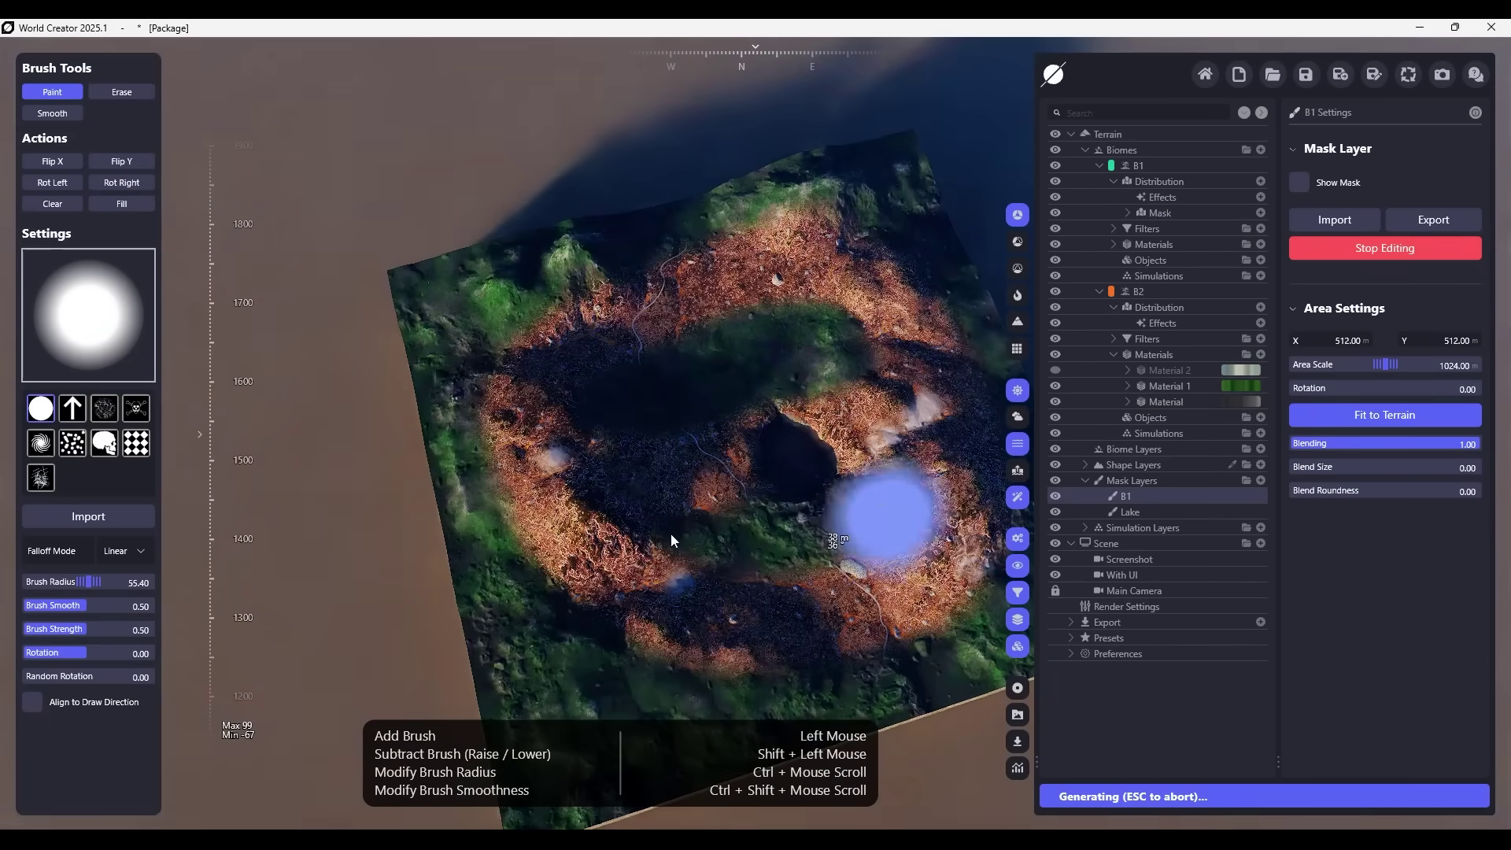
{"action": "scroll", "coordinate": [578, 394], "scroll_direction": "down", "scroll_amount": 3}
{"action": "right_click_drag", "start_coordinate": [799, 550], "coordinate": [717, 539]}
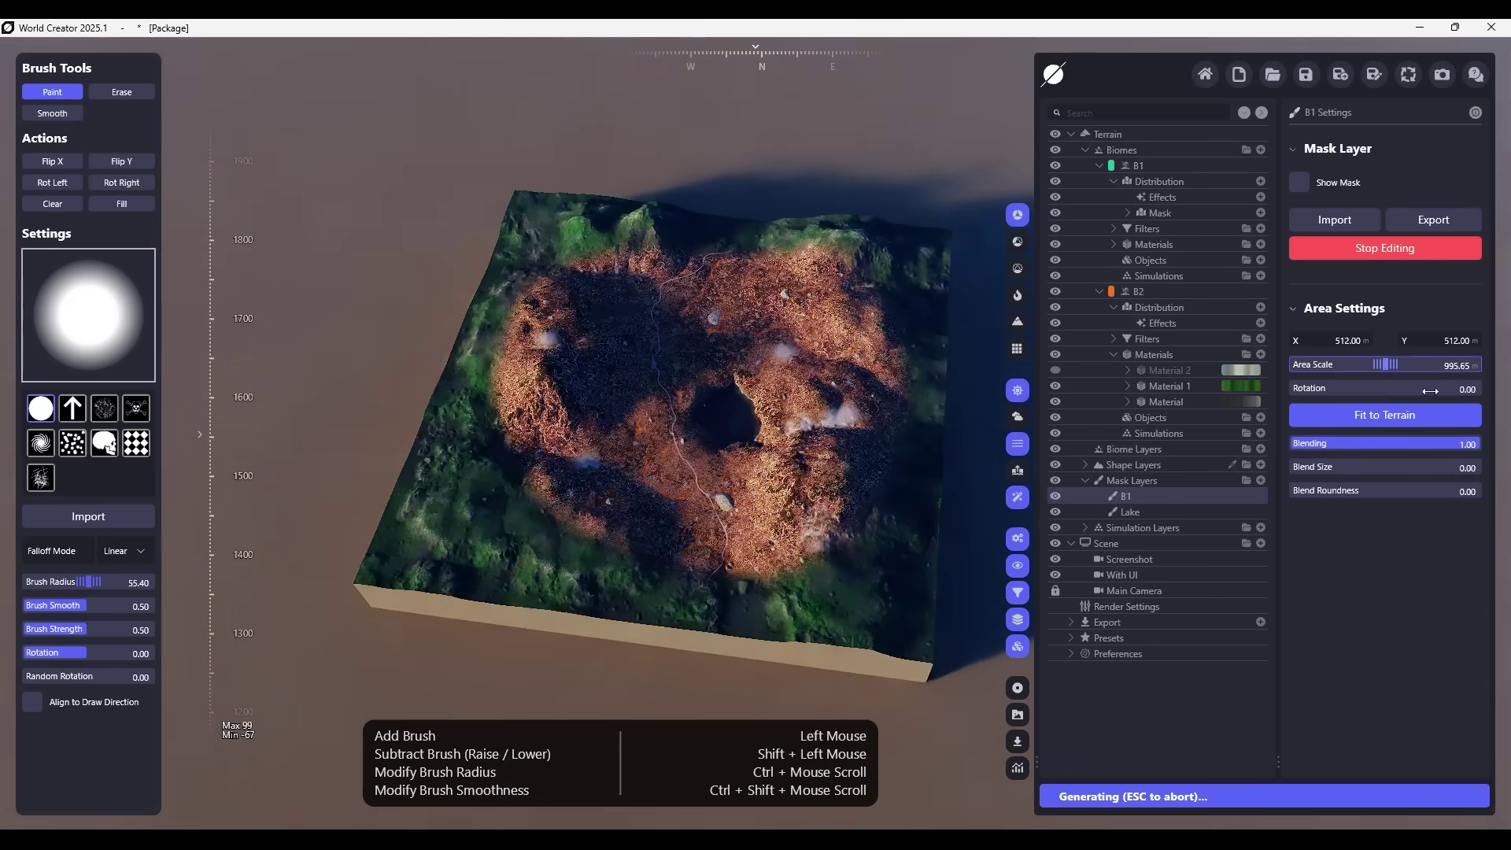
{"action": "left_click", "coordinate": [1156, 183]}
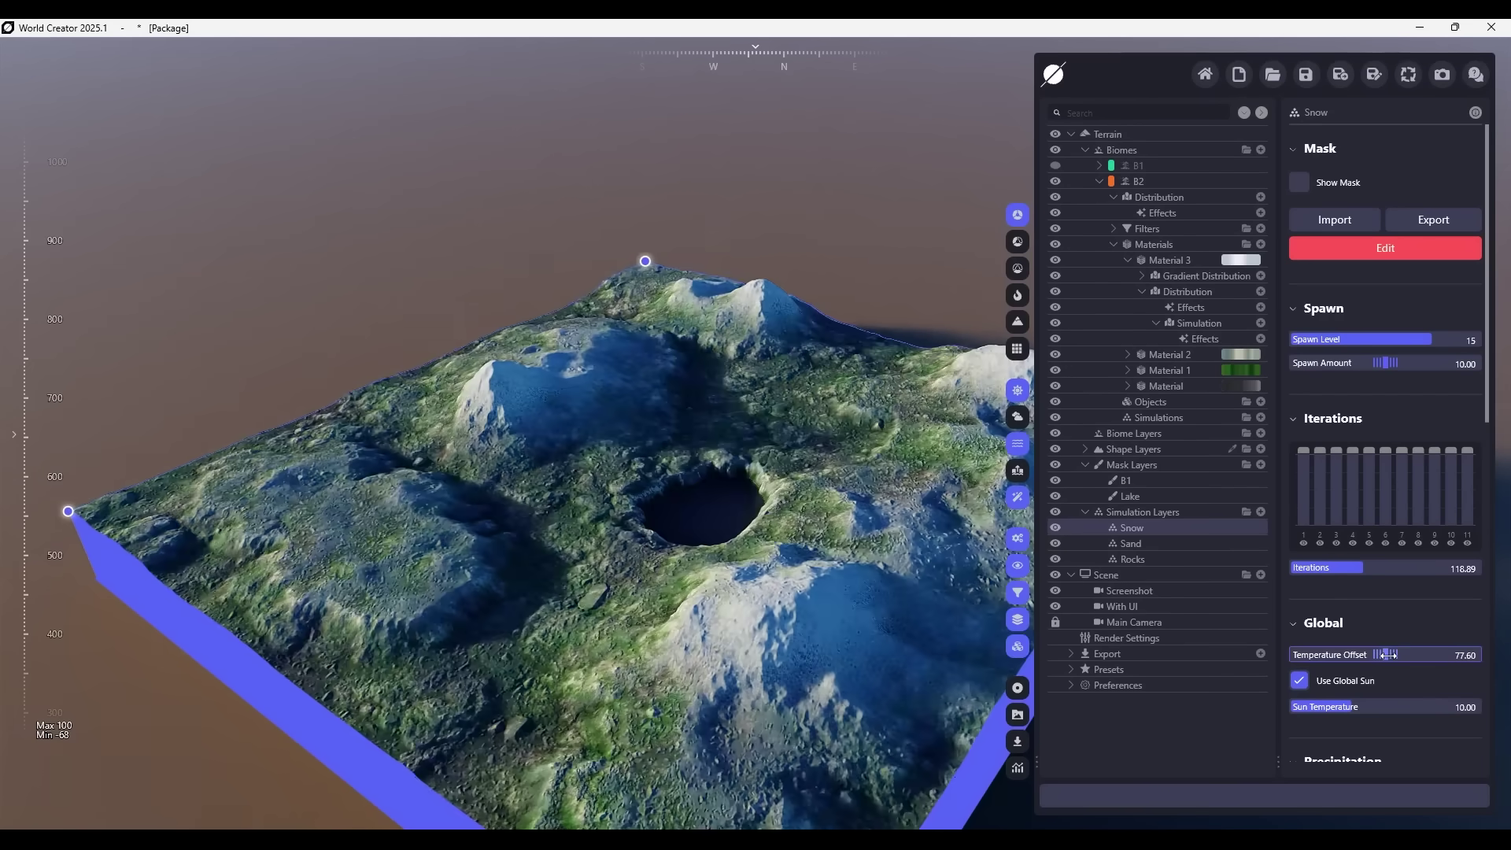
- Set the Snow simulation layer's temperature offset to 106.15
{"action": "left_click_drag", "start_coordinate": [1378, 654], "coordinate": [1409, 654]}
{"action": "scroll", "coordinate": [709, 472], "scroll_direction": "up", "scroll_amount": 5}
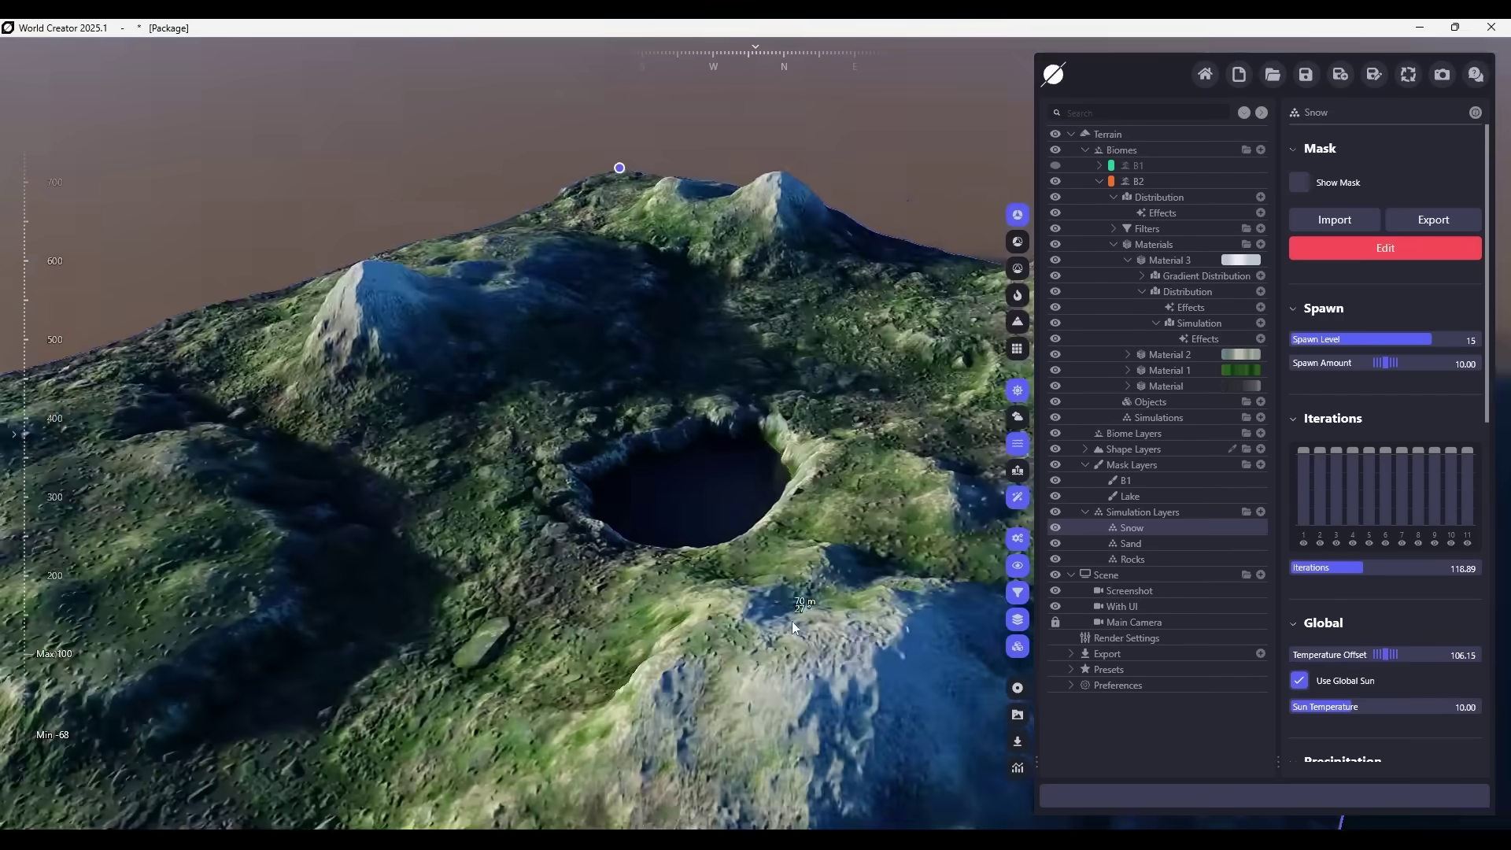
{"action": "scroll", "coordinate": [795, 581], "scroll_direction": "down", "scroll_amount": 5}
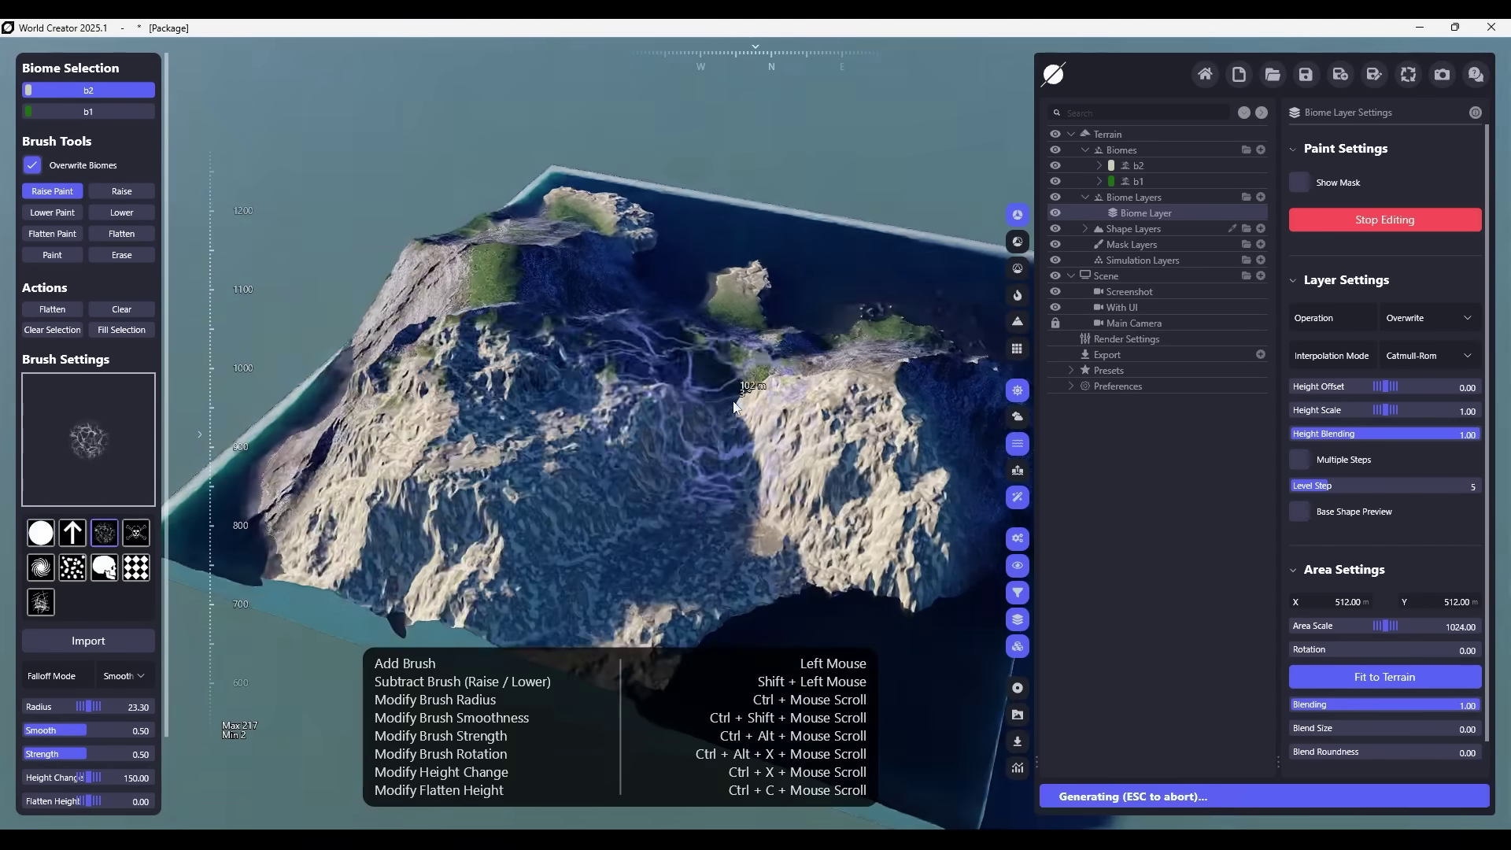
{"action": "right_click_drag", "start_coordinate": [734, 407], "coordinate": [551, 410]}
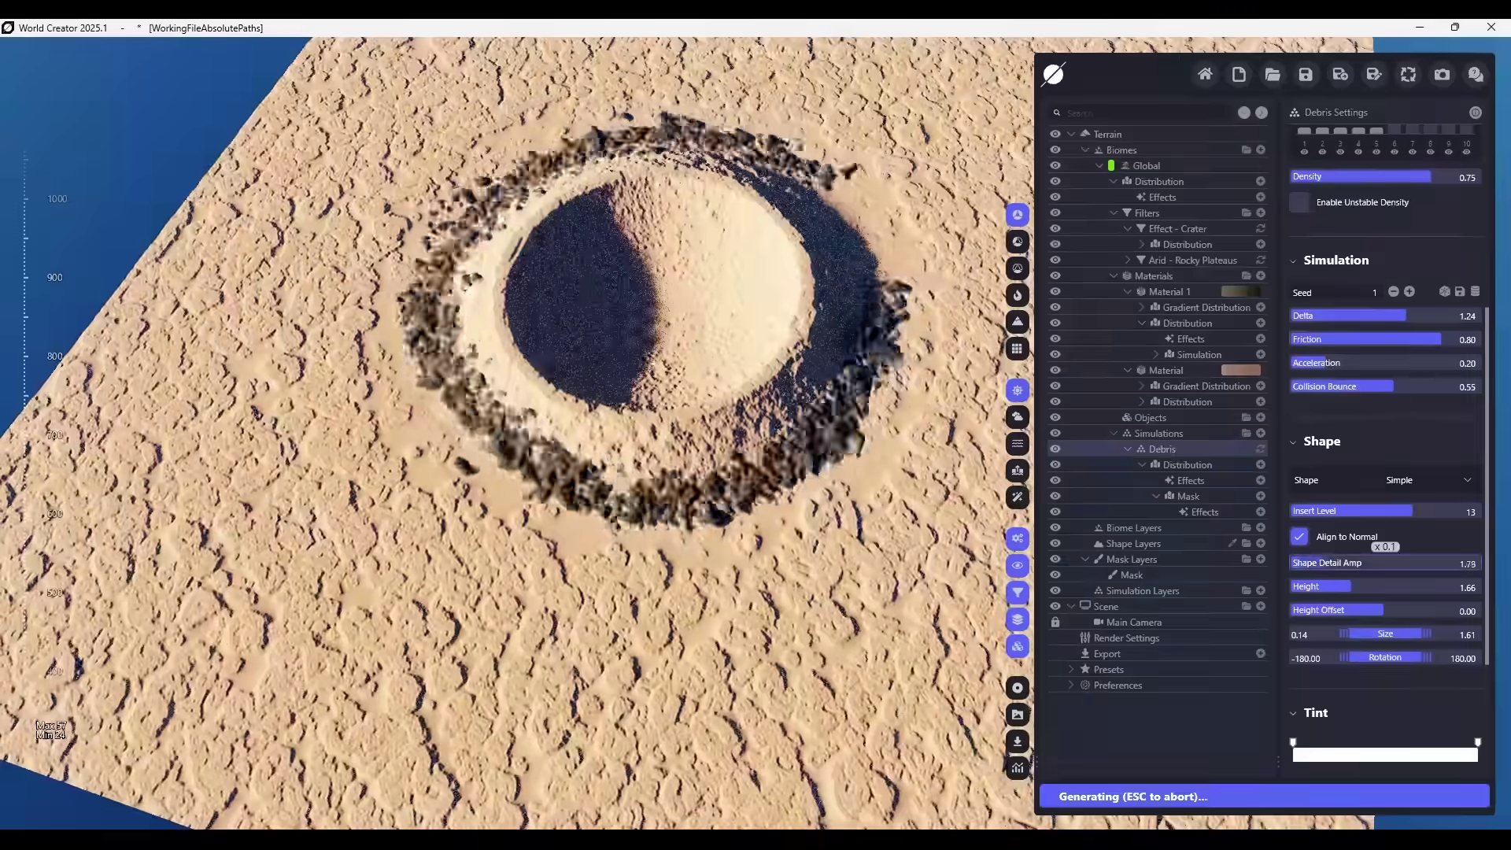
- Tune the crater's Debris simulation with shape detail amp 0.56, friction 0.54, maximum size 0.79 and a higher acceleration
{"action": "left_click_drag", "start_coordinate": [1385, 562], "coordinate": [1338, 562]}
{"action": "left_click_drag", "start_coordinate": [1441, 339], "coordinate": [1386, 339]}
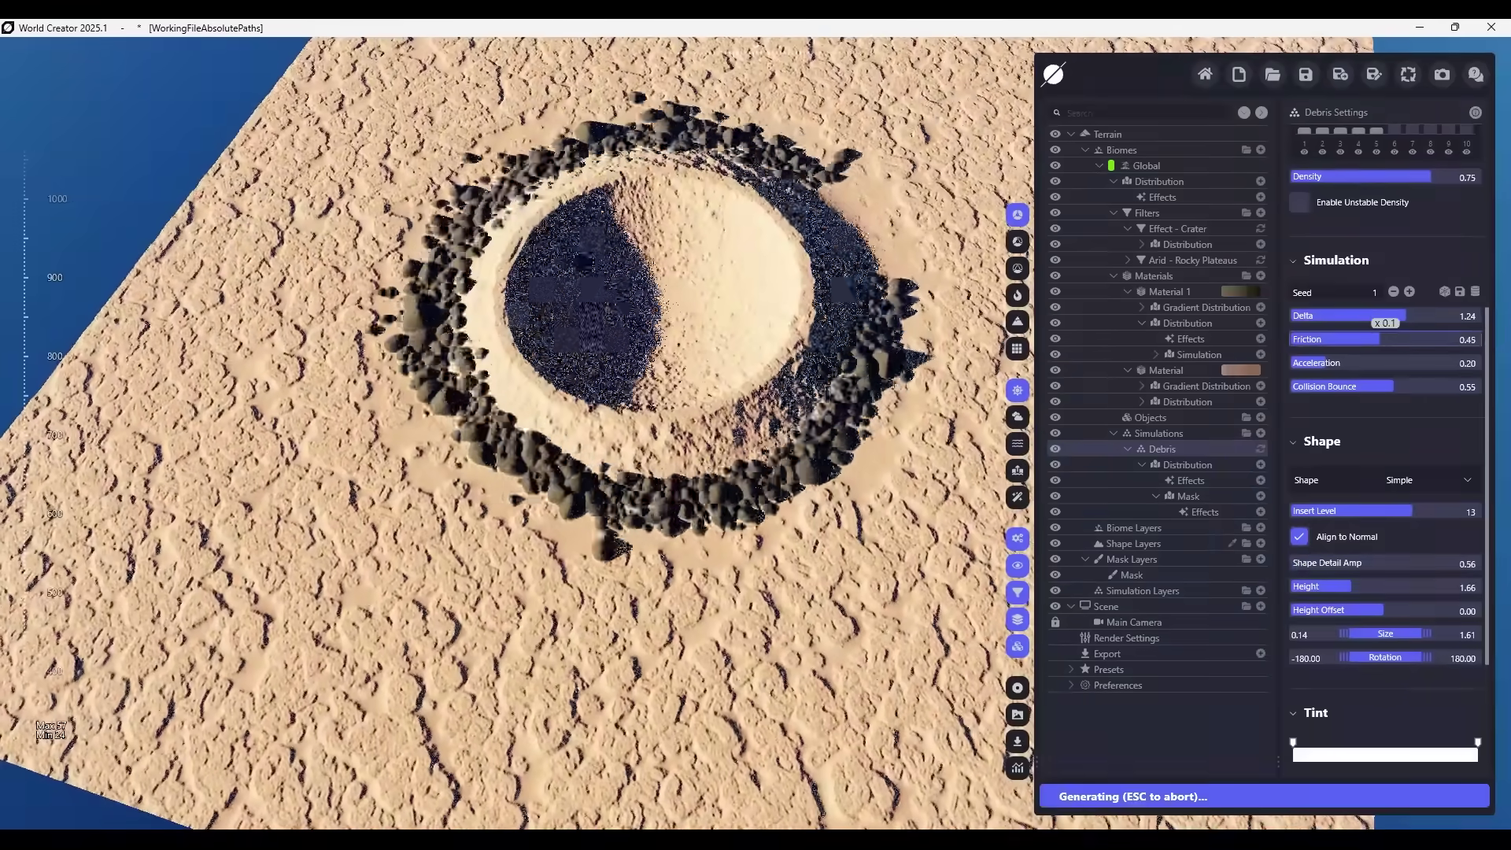
{"action": "left_click_drag", "start_coordinate": [1427, 635], "coordinate": [1378, 635]}
{"action": "scroll", "coordinate": [512, 433], "scroll_direction": "down", "scroll_amount": 5}
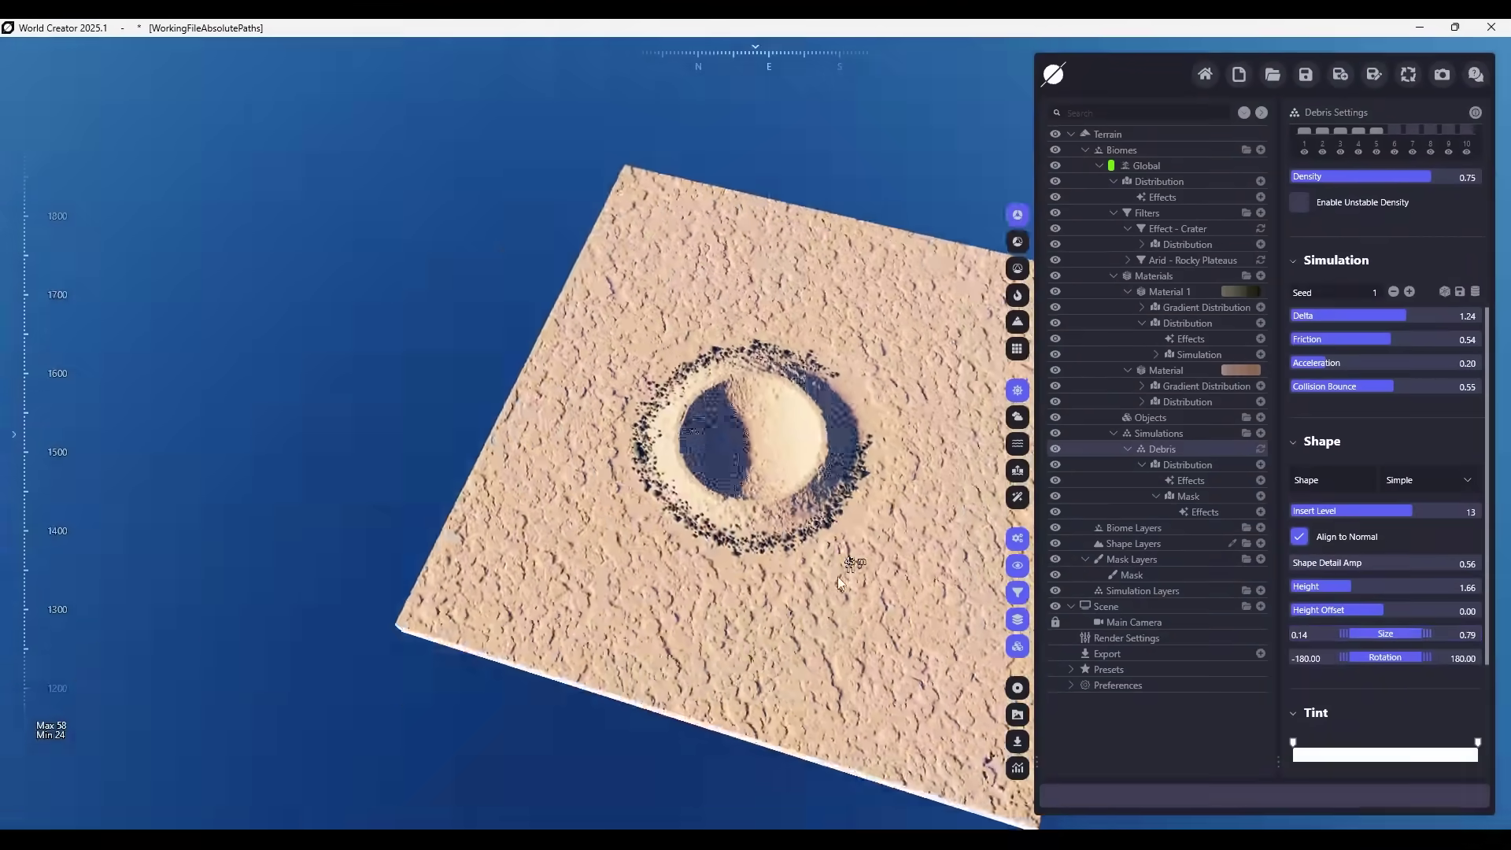
{"action": "scroll", "coordinate": [512, 433], "scroll_direction": "up", "scroll_amount": 3}
{"action": "left_click_drag", "start_coordinate": [1369, 363], "coordinate": [1385, 363]}
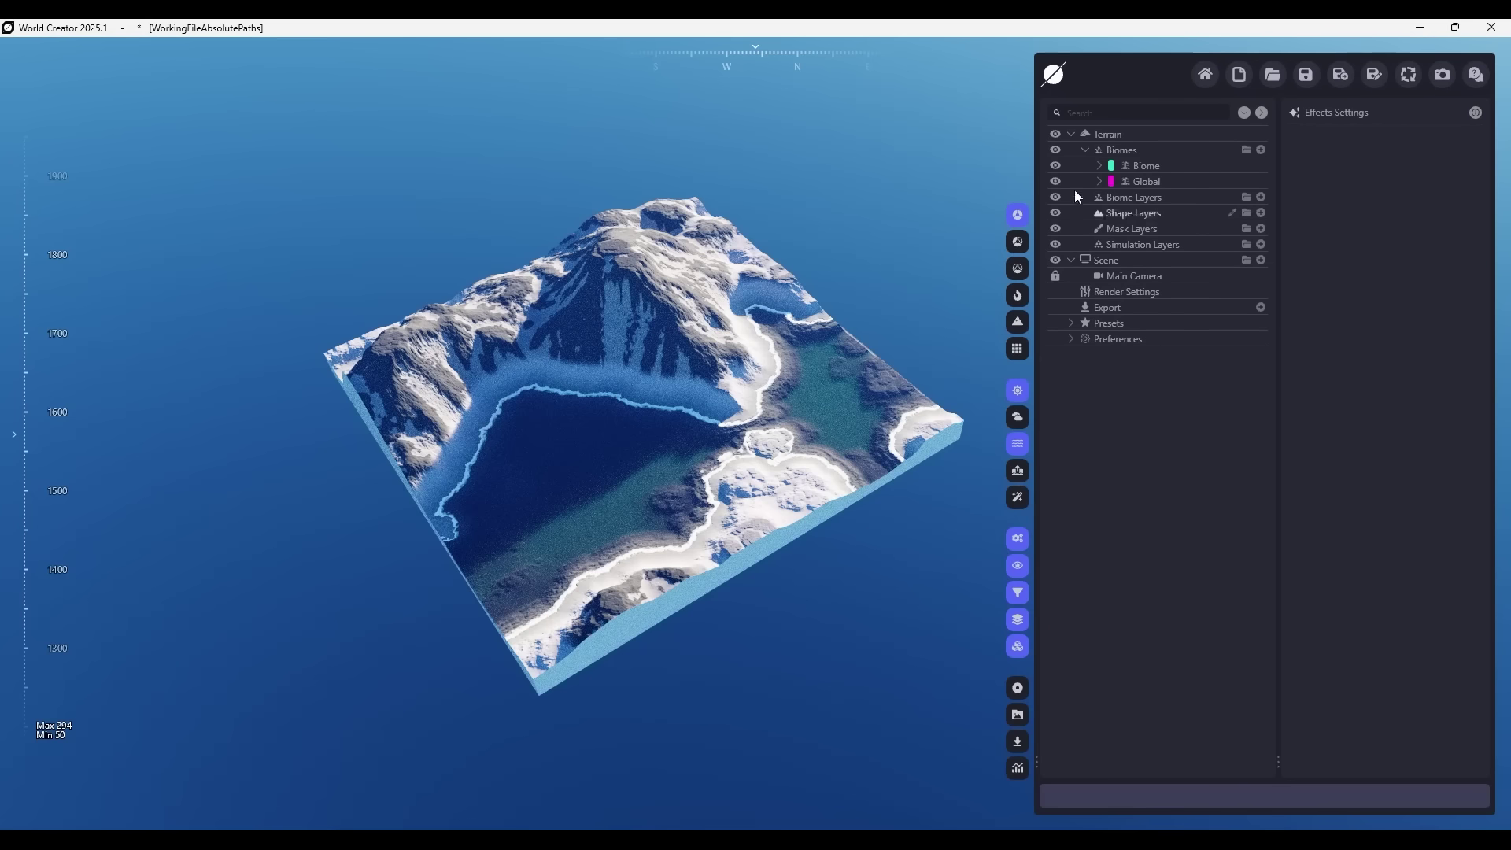
- Add a Slope distribution to the biome listed above Global
{"action": "left_click", "coordinate": [1098, 165]}
{"action": "left_click", "coordinate": [1262, 181]}
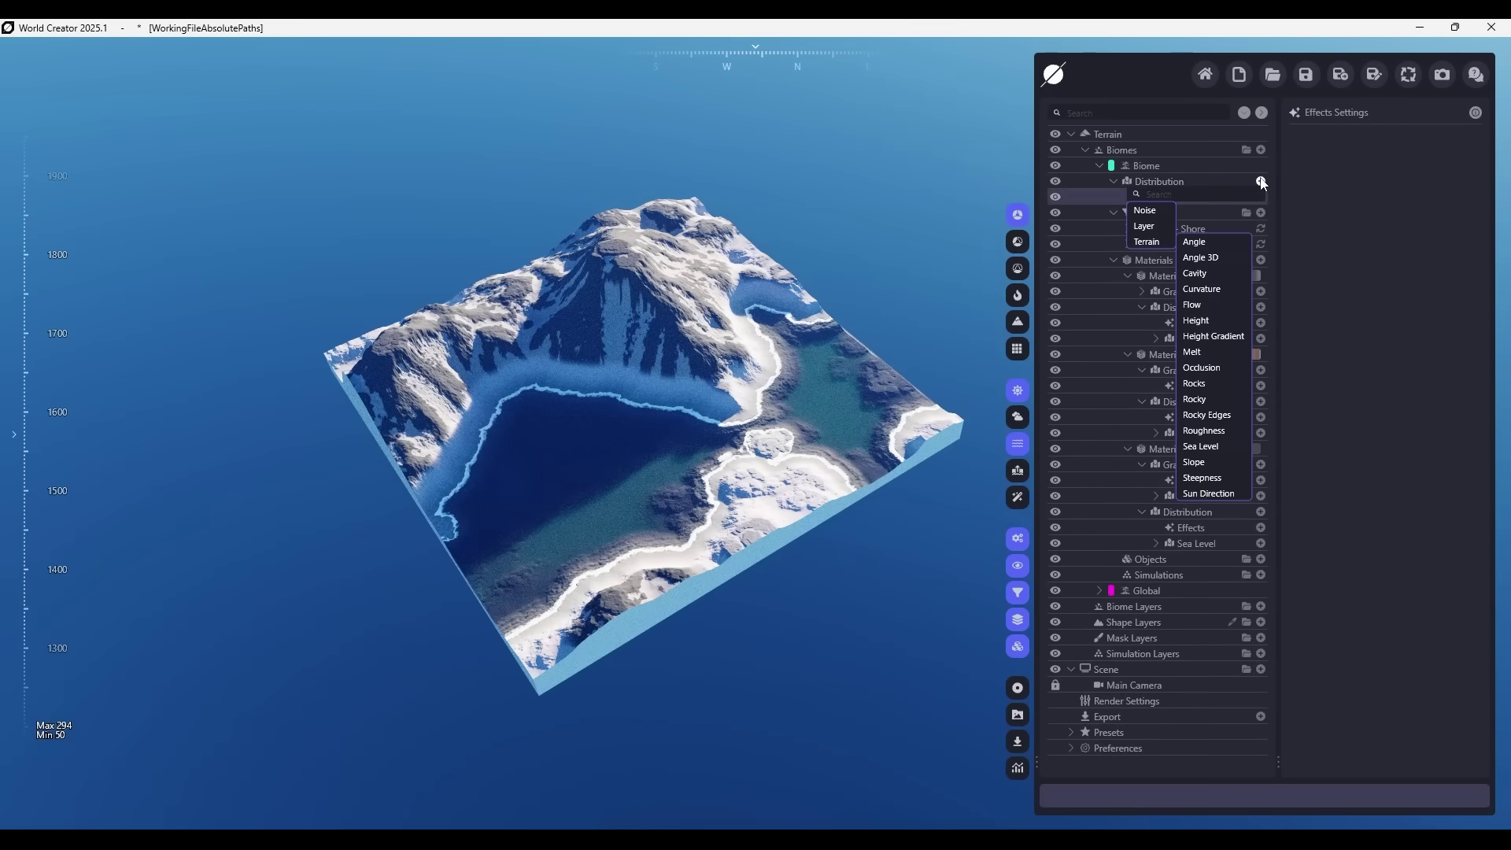
{"action": "left_click", "coordinate": [1220, 463]}
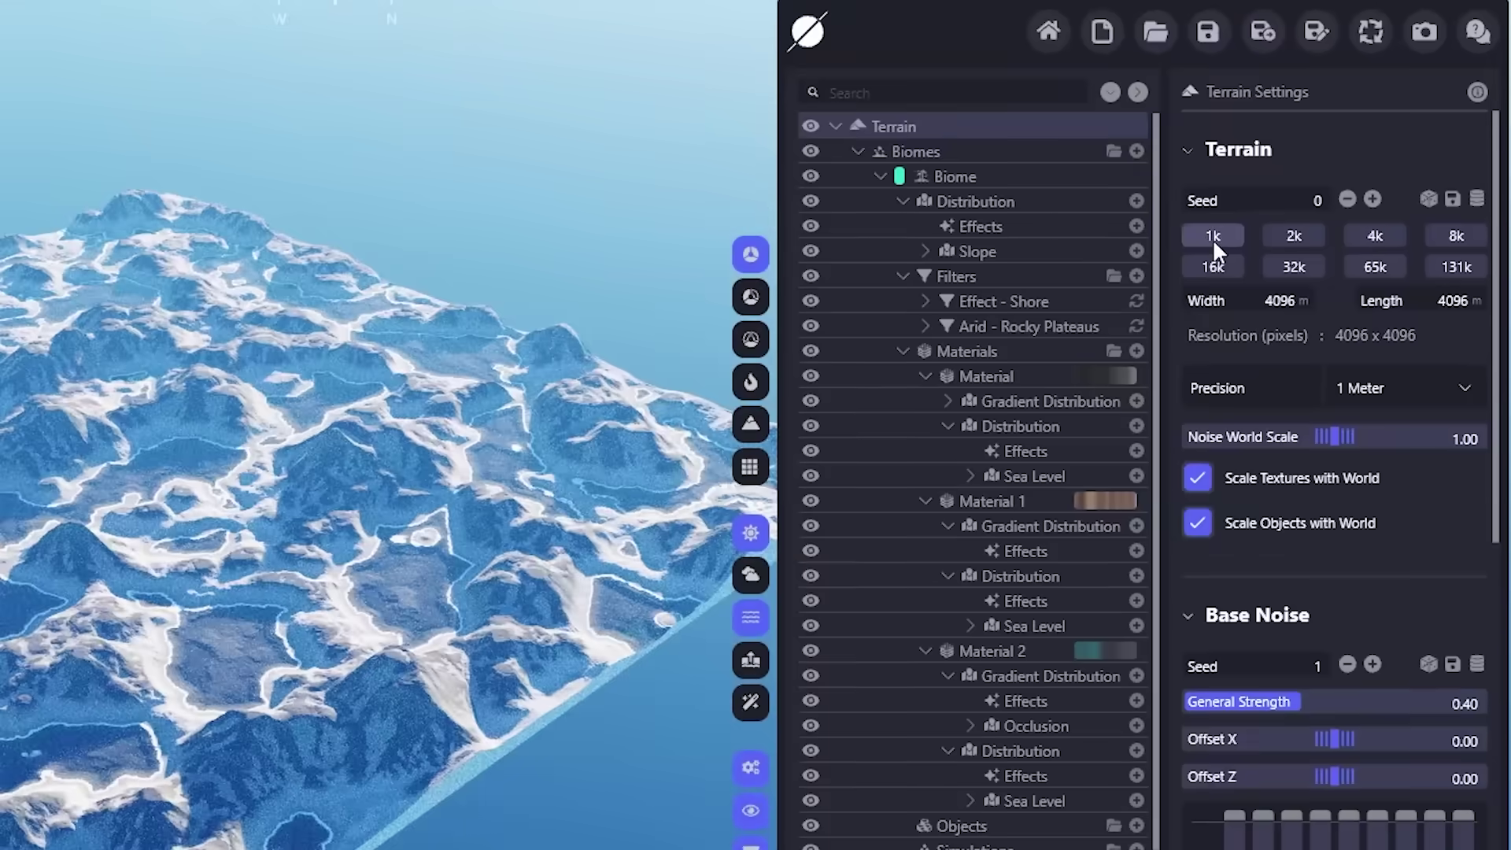
- Set the terrain size to 1k and its precision to 1/128 Meter
{"action": "left_click", "coordinate": [1213, 238]}
{"action": "scroll", "coordinate": [270, 540], "scroll_direction": "up", "scroll_amount": 5}
{"action": "left_click", "coordinate": [1405, 385]}
{"action": "left_click", "coordinate": [1394, 648]}
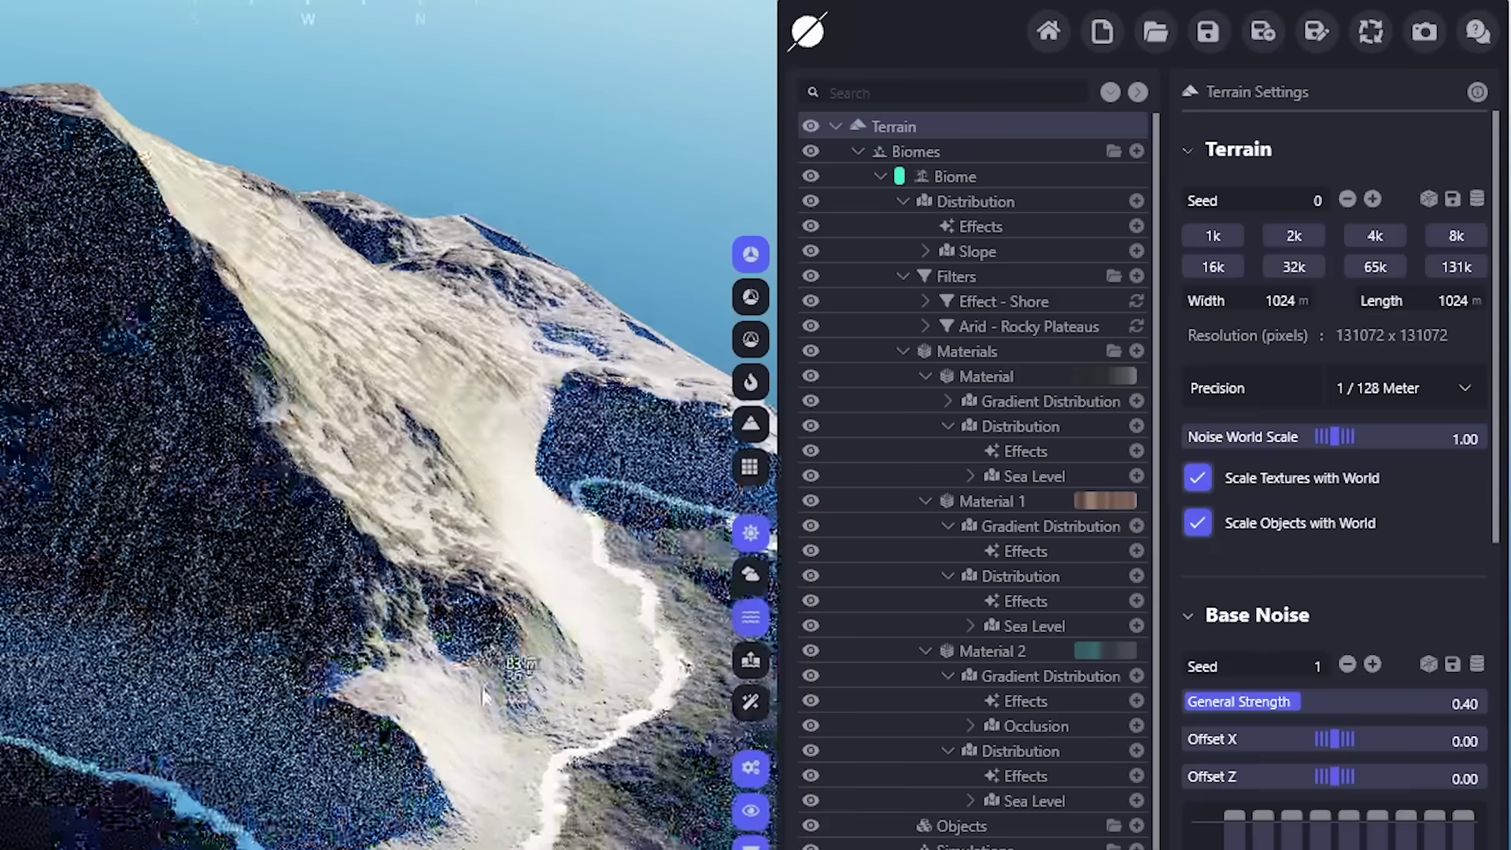
- Try a different Noise World Scale for the terrain
{"action": "scroll", "coordinate": [511, 822], "scroll_direction": "up", "scroll_amount": 3}
{"action": "scroll", "coordinate": [263, 791], "scroll_direction": "down", "scroll_amount": 3}
{"action": "scroll", "coordinate": [257, 787], "scroll_direction": "up", "scroll_amount": 3}
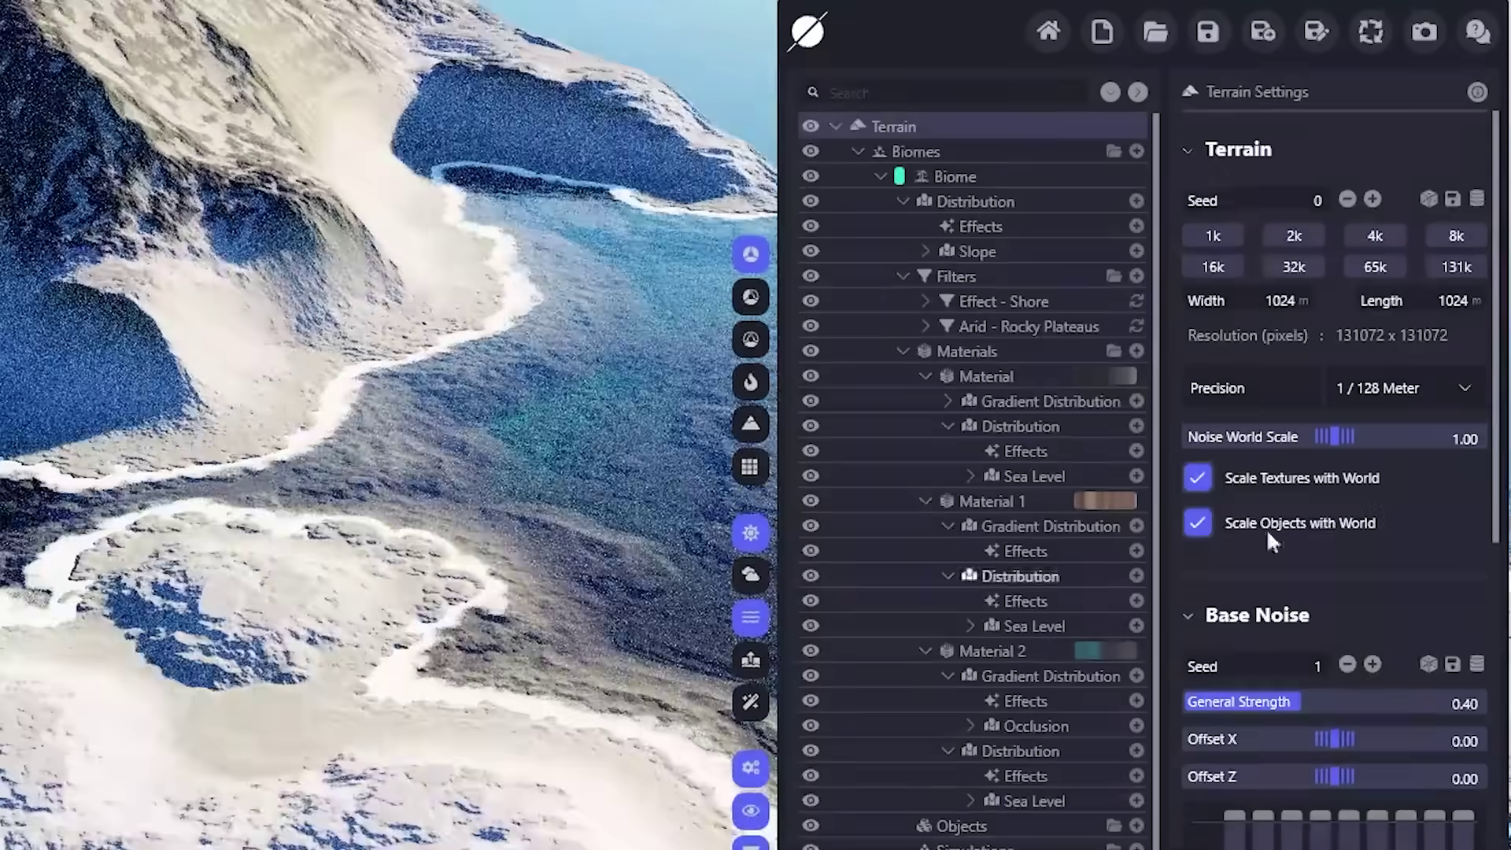
{"action": "left_click_drag", "start_coordinate": [1335, 437], "coordinate": [1348, 467]}
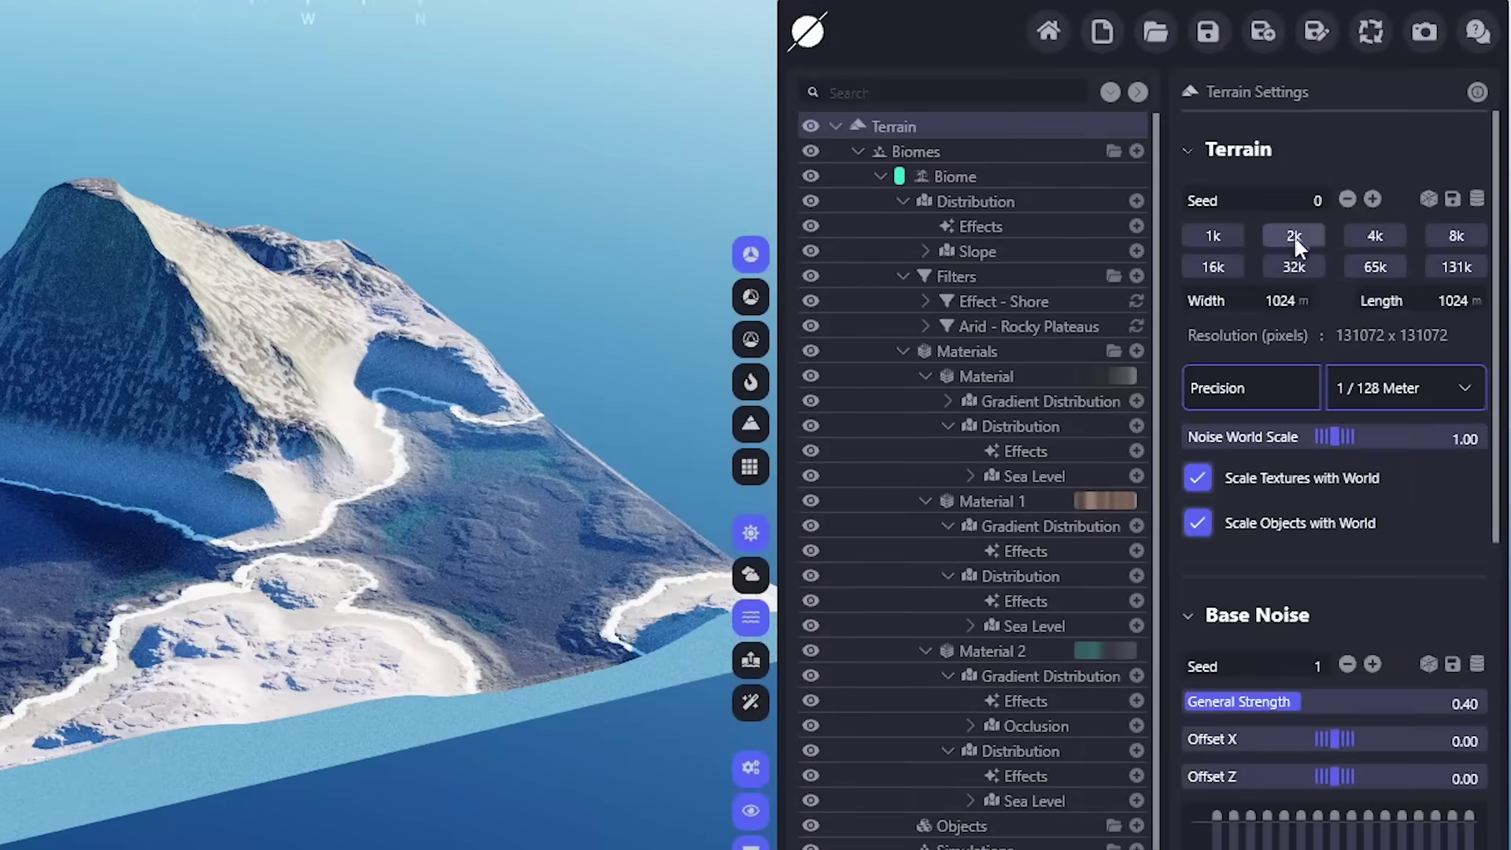
- Set the terrain size to 2k
{"action": "left_click", "coordinate": [1294, 235]}
{"action": "scroll", "coordinate": [343, 718], "scroll_direction": "up", "scroll_amount": 3}
{"action": "scroll", "coordinate": [267, 712], "scroll_direction": "down", "scroll_amount": 3}
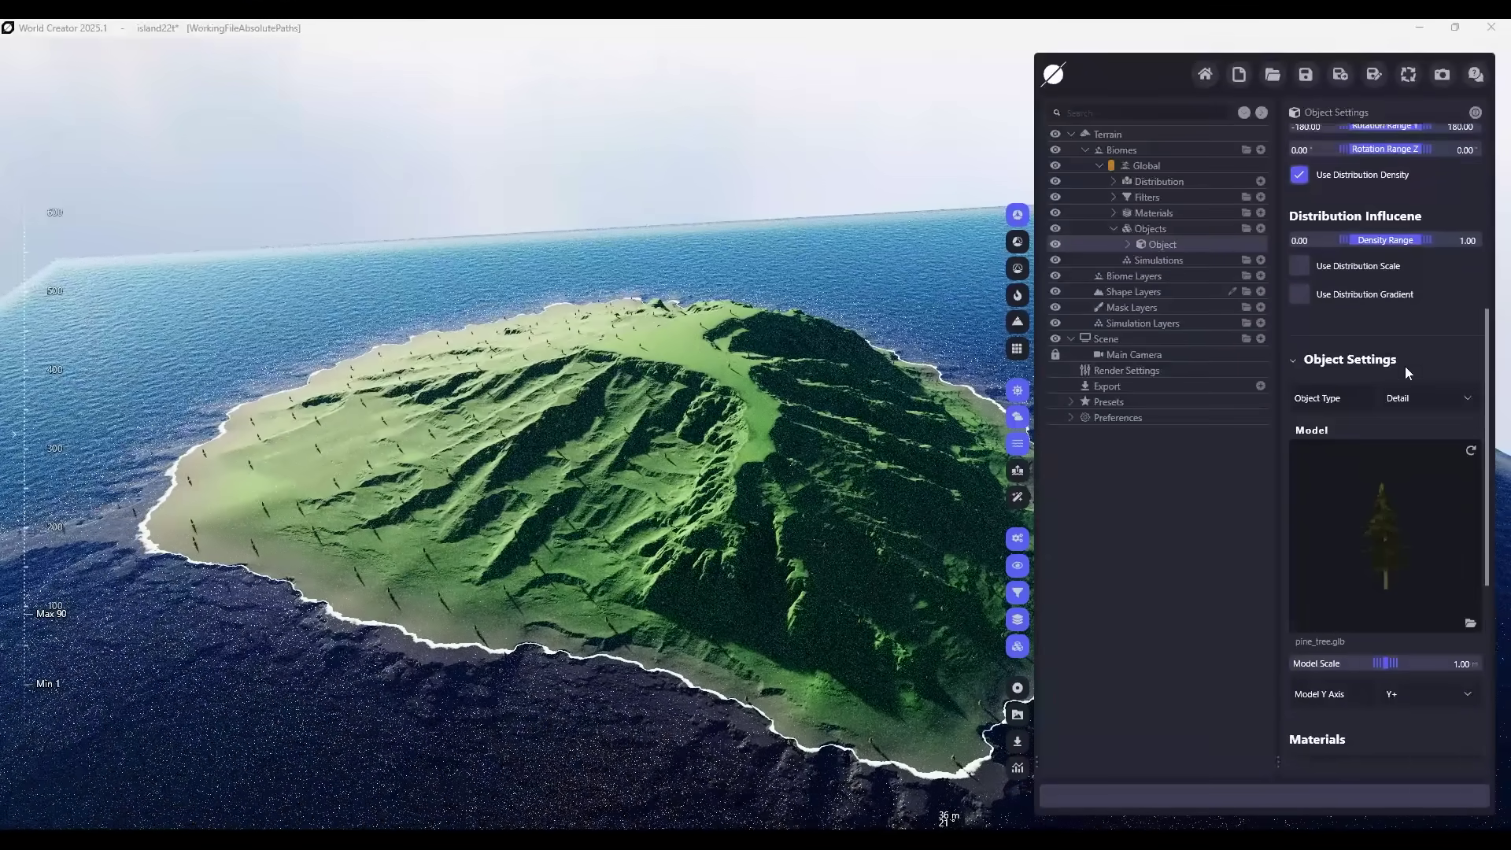
- Set the pine tree's model scale to 4.70 and restrict its placement with a Sea Level distribution ranging from 9.20 to 76.70 m
{"action": "scroll", "coordinate": [1408, 372], "scroll_direction": "down", "scroll_amount": 2}
{"action": "left_click_drag", "start_coordinate": [1386, 569], "coordinate": [1432, 569]}
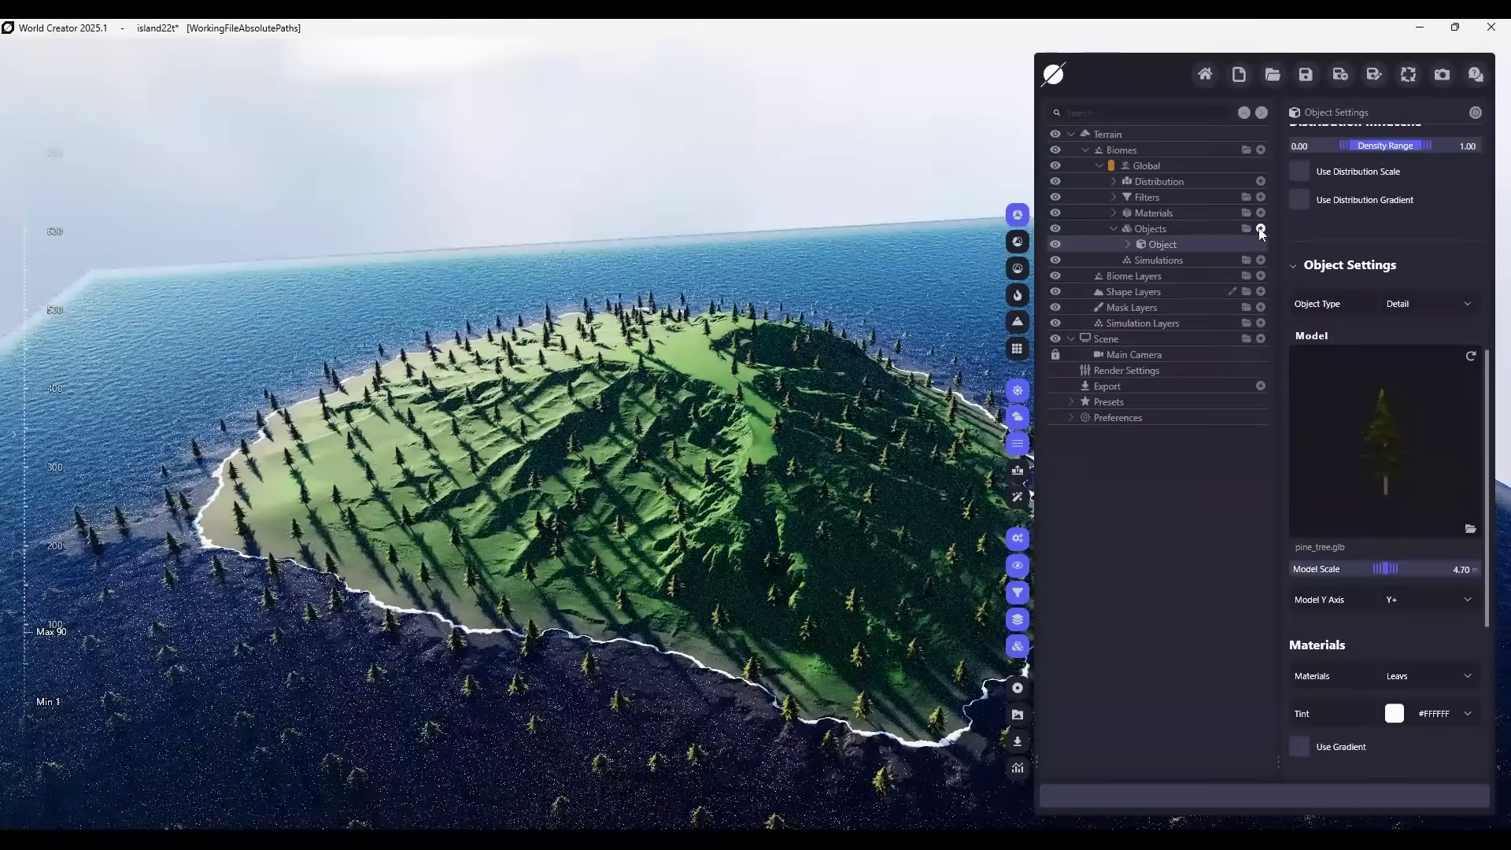
{"action": "left_click", "coordinate": [1201, 525]}
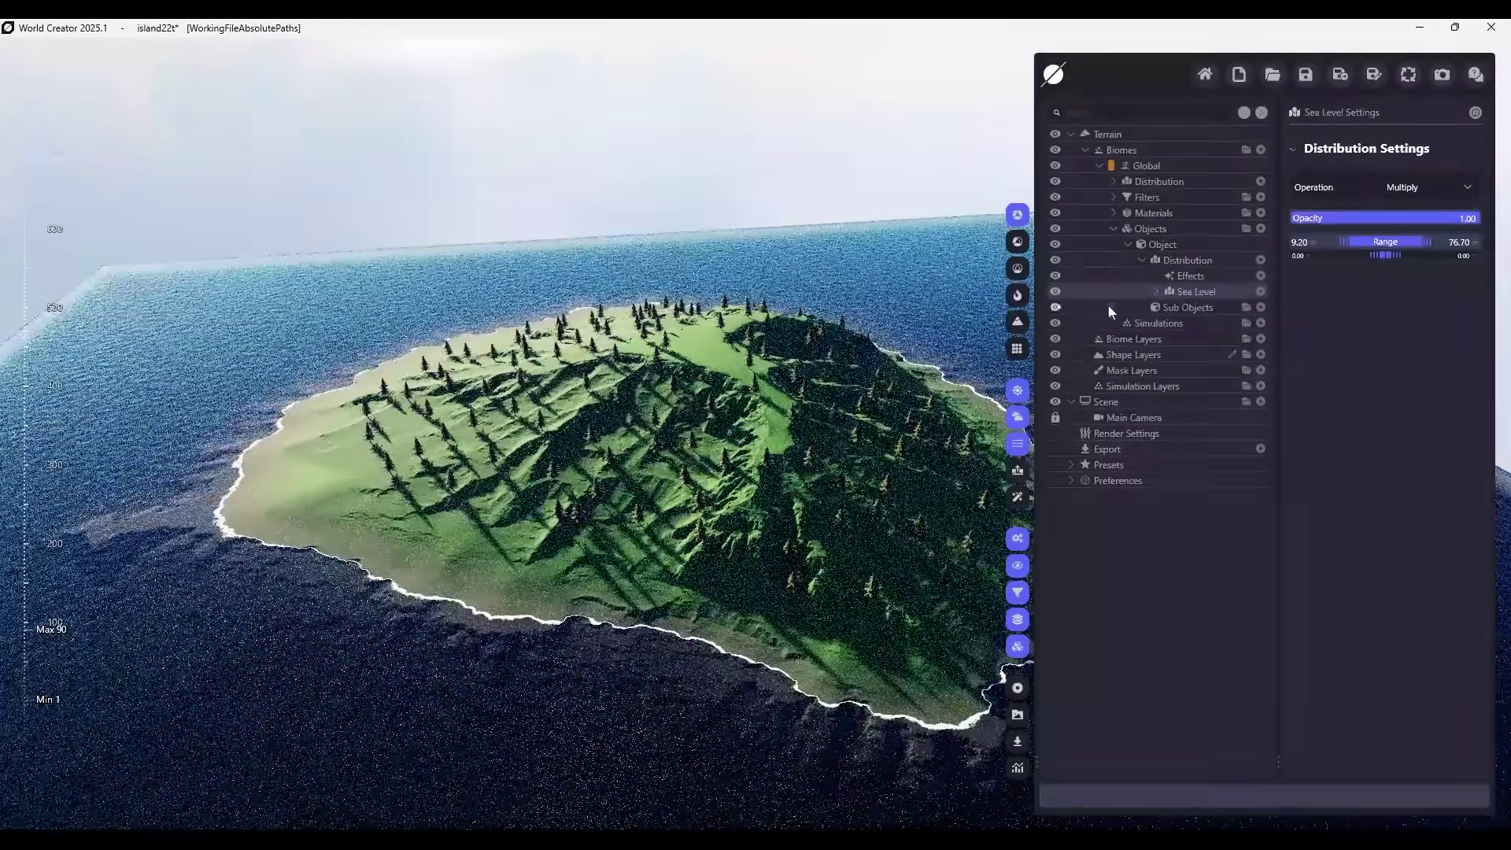
- Reduce the pine tree object's instance distance so the trees are placed closer together
{"action": "left_click", "coordinate": [1171, 246]}
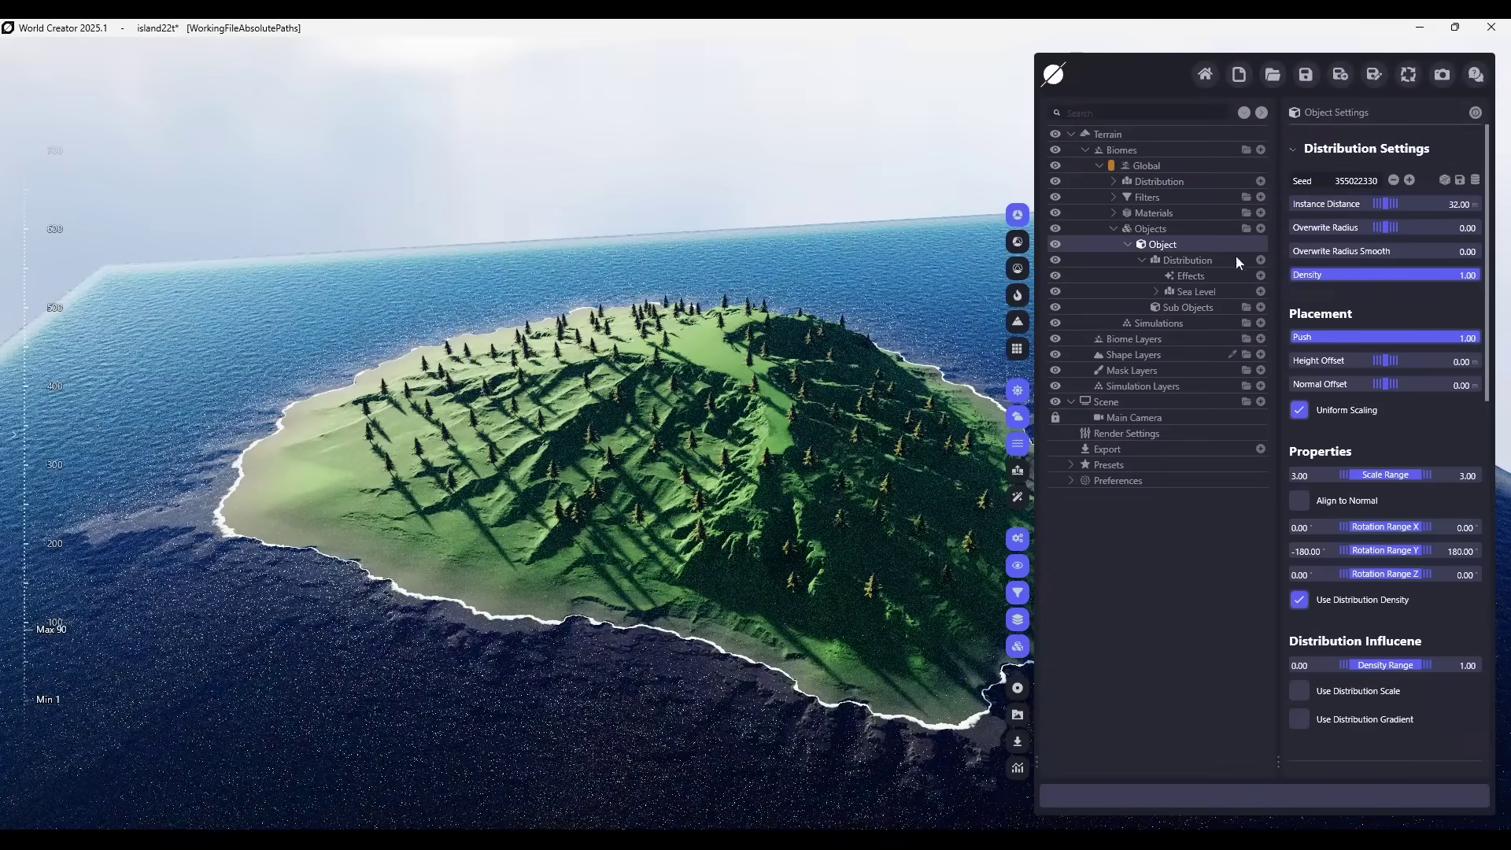
{"action": "left_click_drag", "start_coordinate": [1399, 197], "coordinate": [1378, 198]}
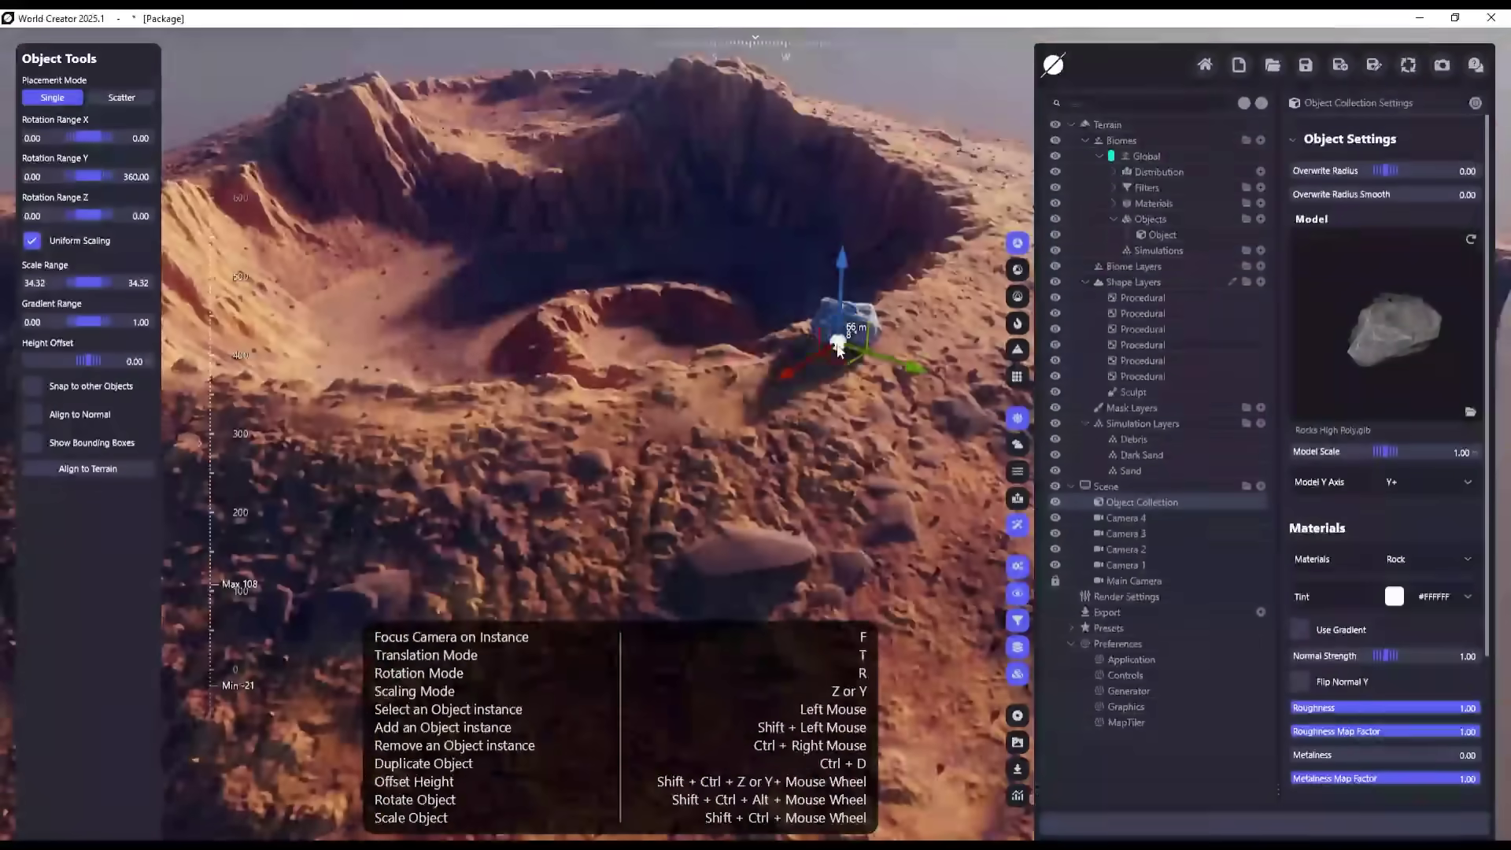
- Scatter moss rocks from the object collection across the lower mountain slope with a scatter radius of 100
{"action": "scroll", "coordinate": [835, 331], "scroll_direction": "up", "scroll_amount": 5}
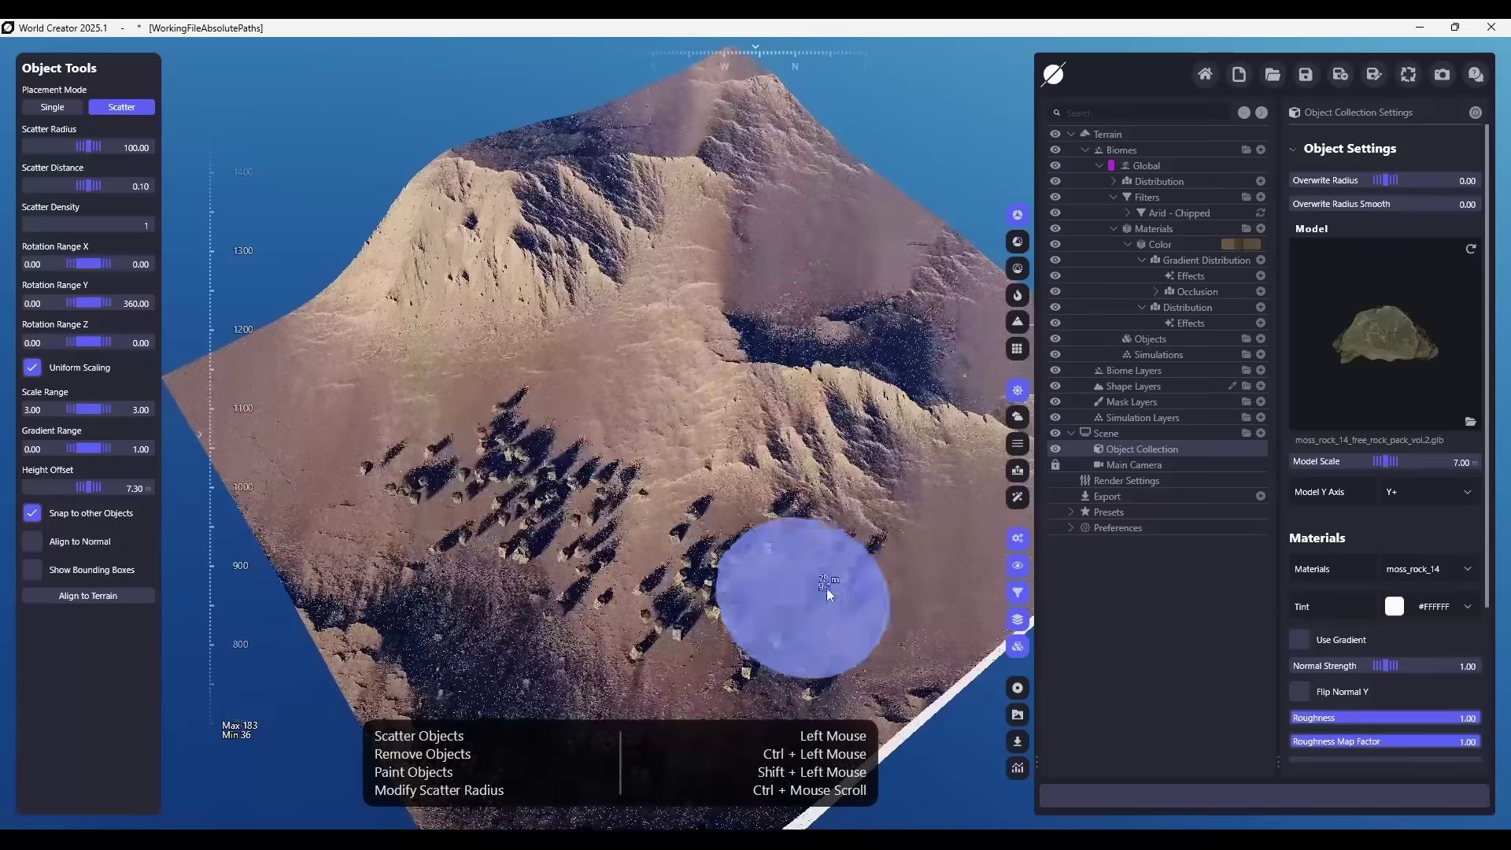
{"action": "mouse_move", "coordinate": [827, 588]}
{"action": "left_mouse_down"}
{"action": "mouse_move", "coordinate": [834, 418]}
{"action": "mouse_move", "coordinate": [488, 378]}
{"action": "mouse_move", "coordinate": [718, 520]}
{"action": "mouse_move", "coordinate": [1061, 537]}
{"action": "left_mouse_up"}
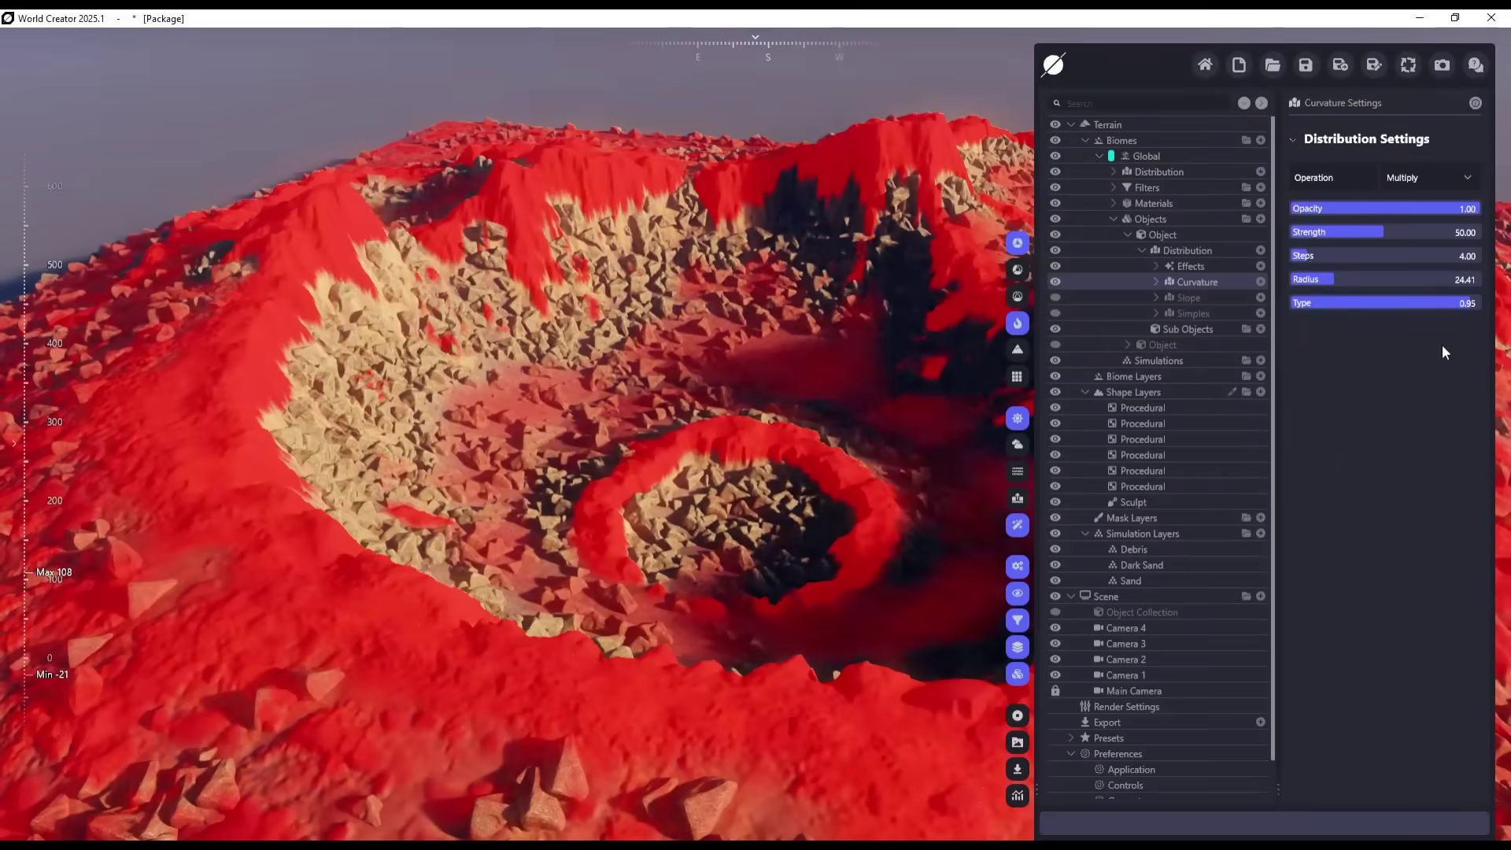
- Set the crater rock object's instance distance to 20.55 m and adjust its model scale
{"action": "left_click", "coordinate": [1187, 266]}
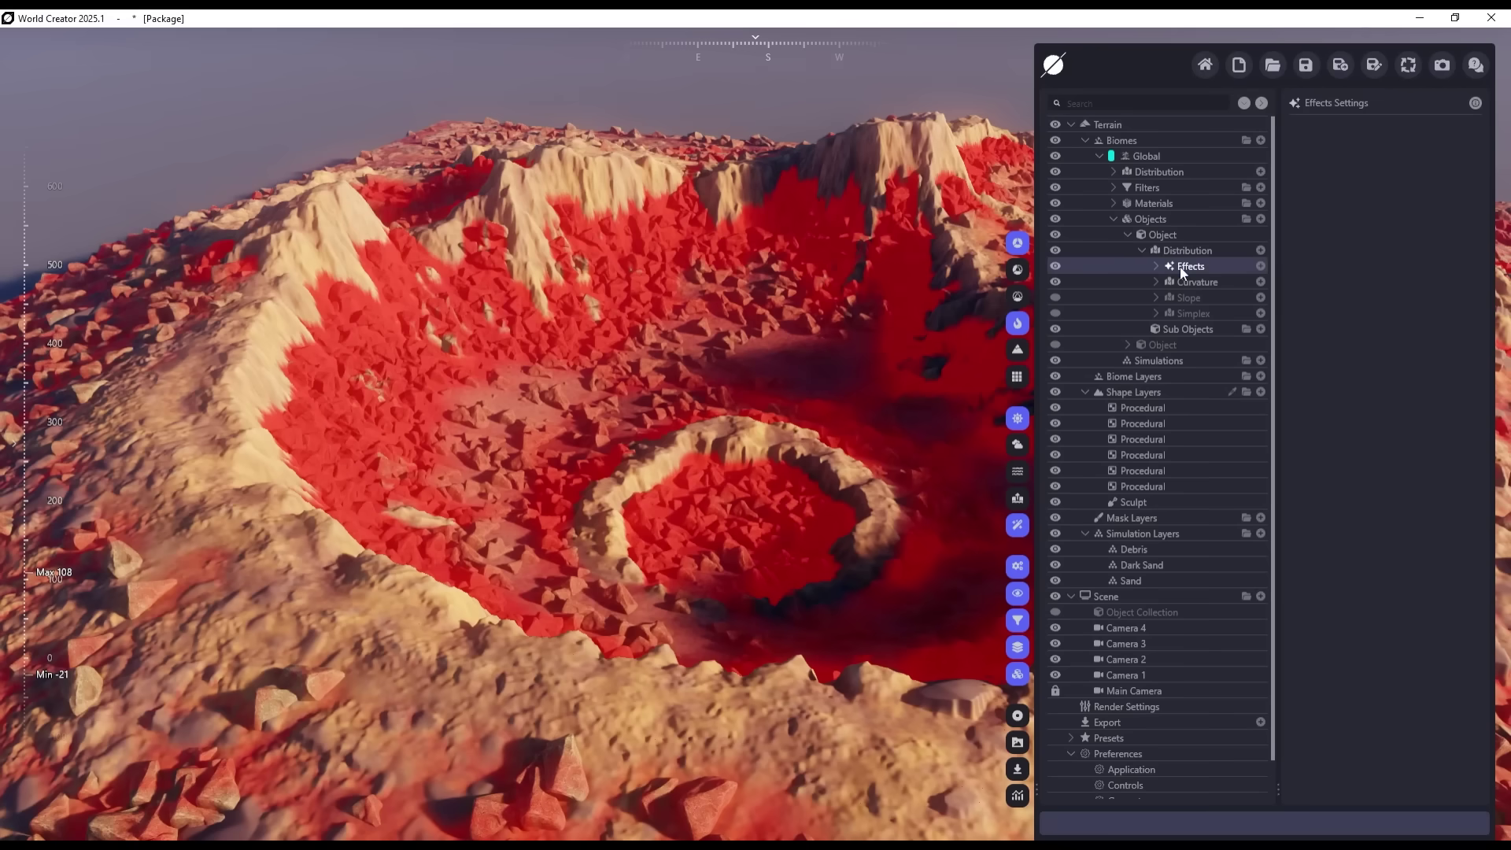
{"action": "left_click", "coordinate": [1188, 251]}
{"action": "left_click", "coordinate": [1162, 235]}
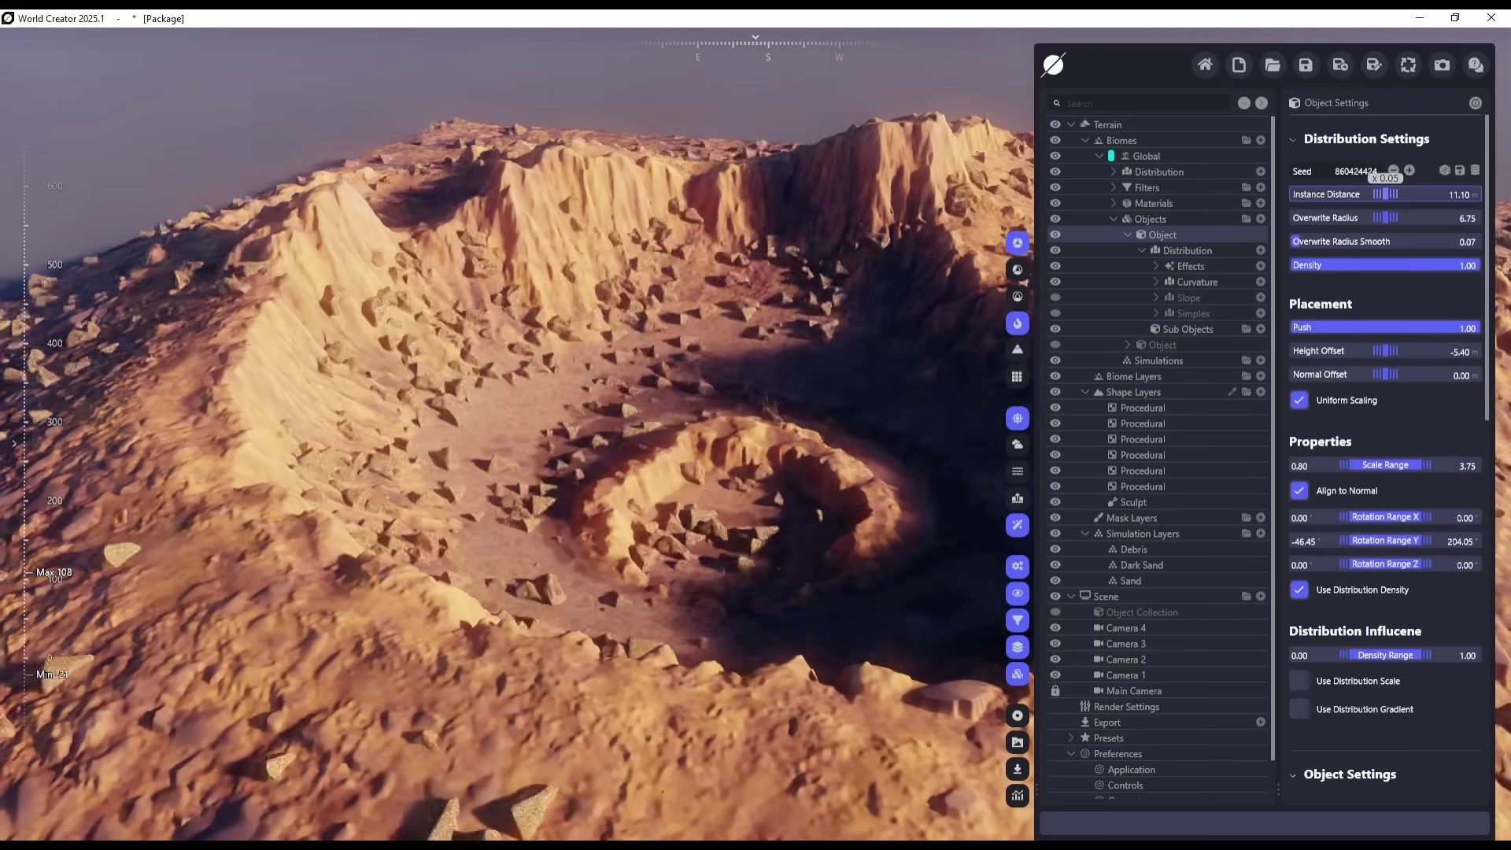
{"action": "scroll", "coordinate": [1397, 583], "scroll_direction": "down", "scroll_amount": 6}
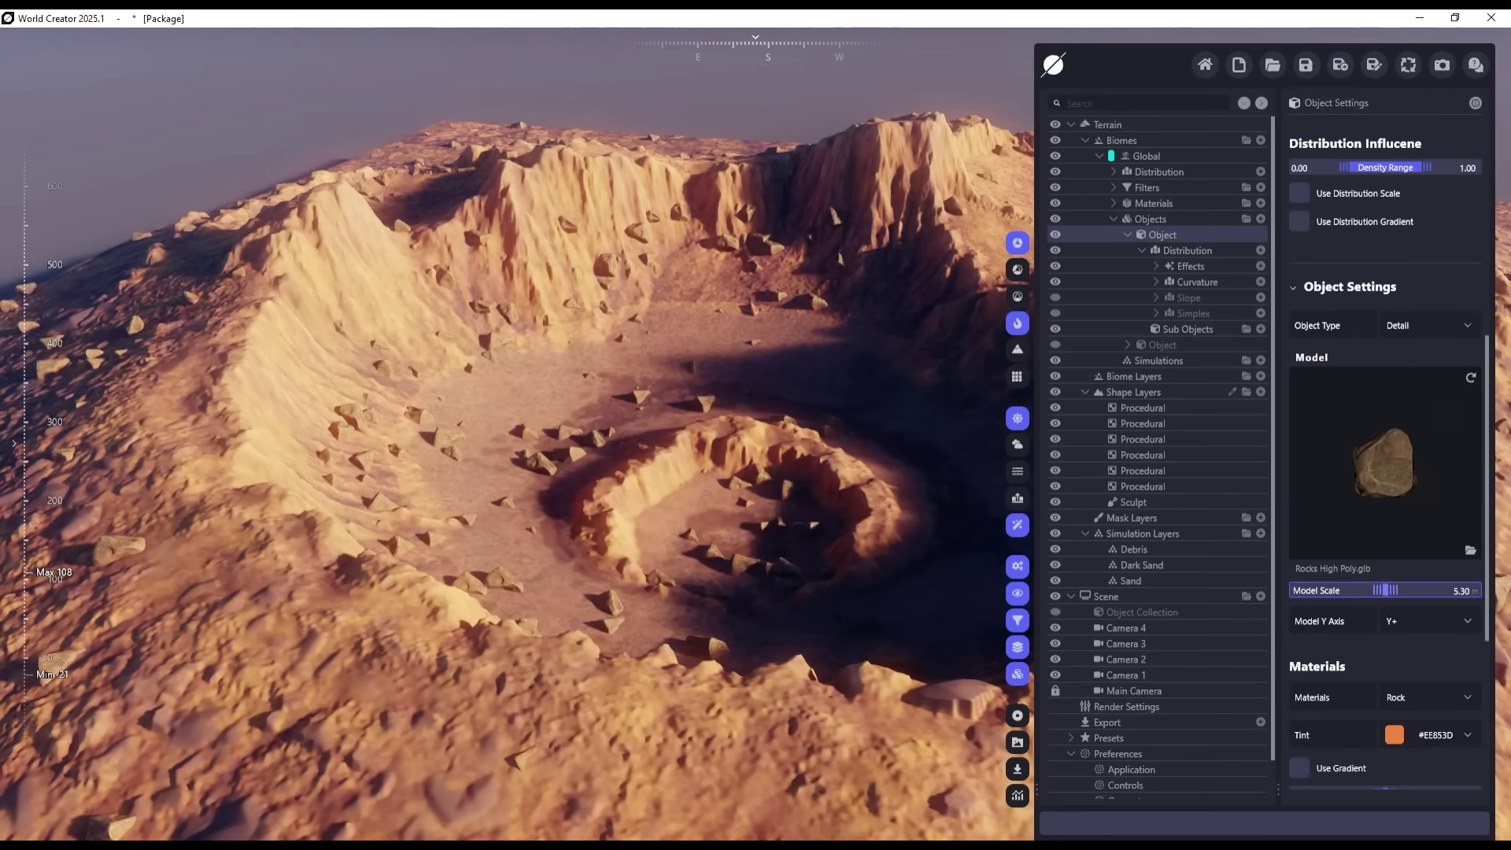
{"action": "scroll", "coordinate": [1391, 577], "scroll_direction": "up", "scroll_amount": 6}
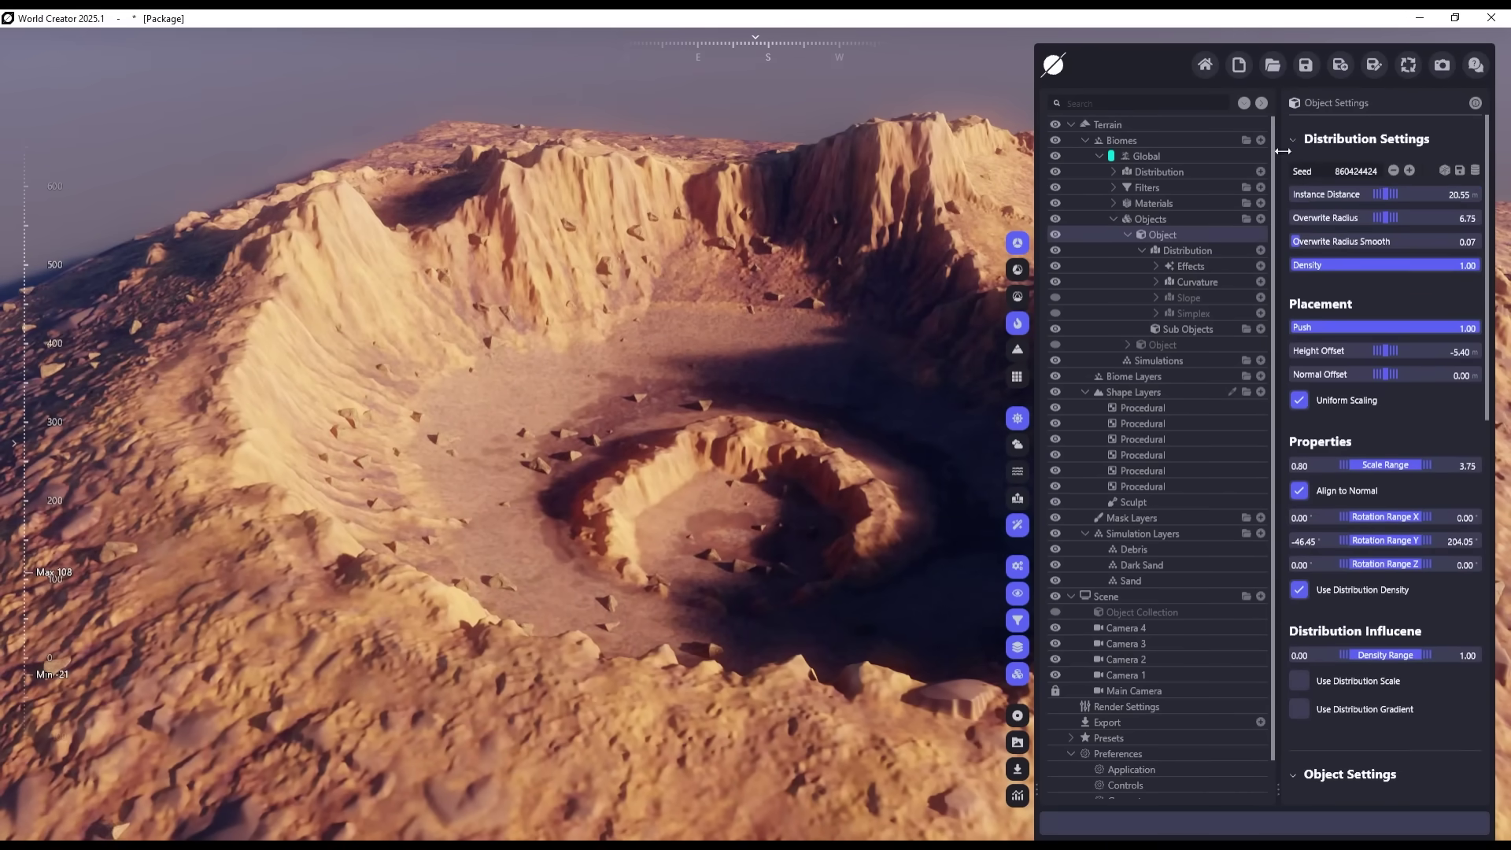
- Set the crater rocks' instance distance to 6.25 m and show the second, hidden object
{"action": "left_click_drag", "start_coordinate": [1390, 194], "coordinate": [1376, 194]}
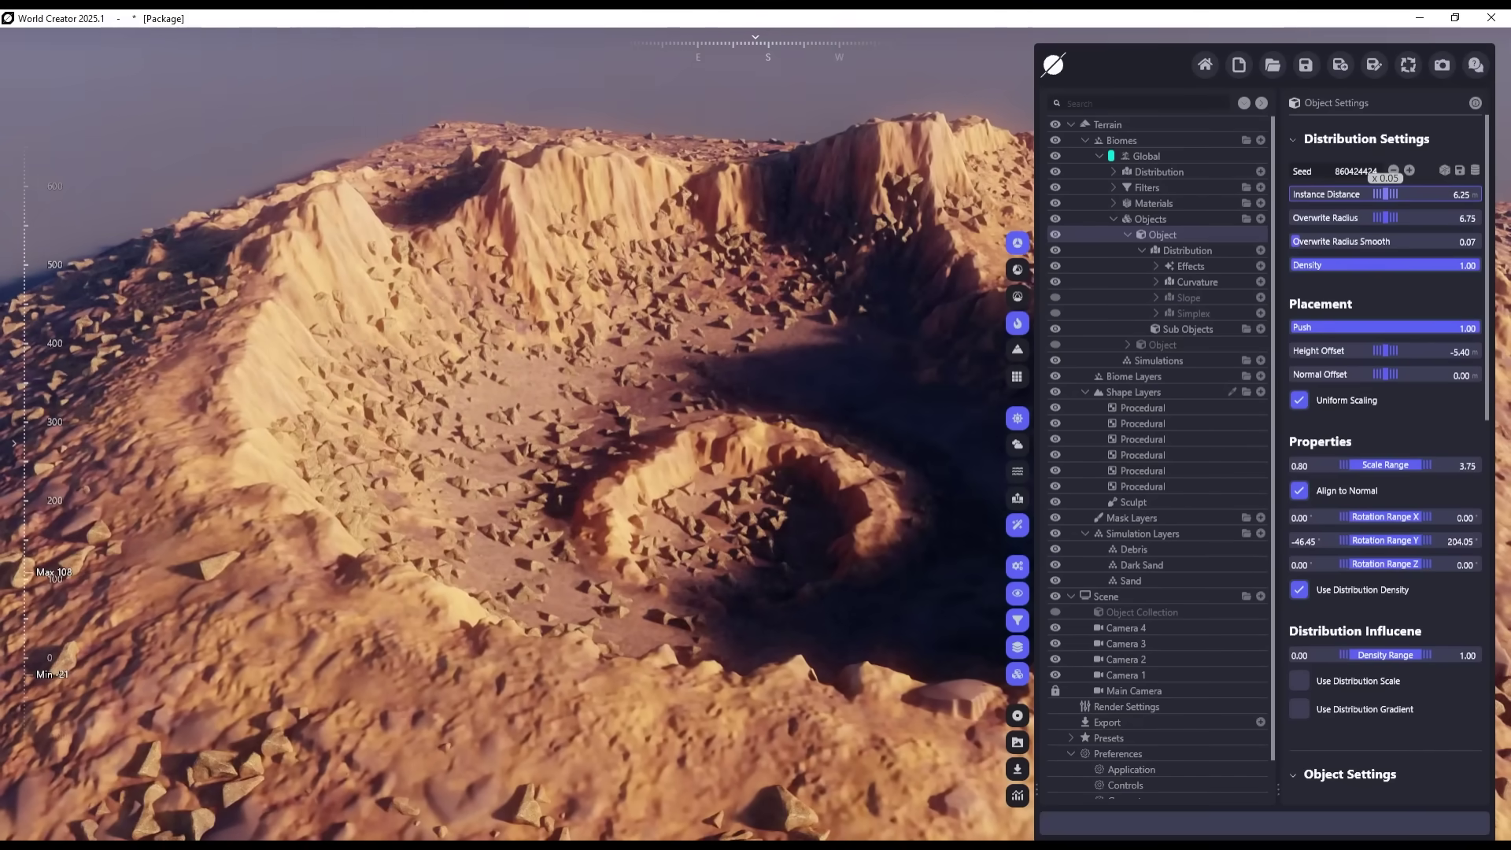
{"action": "left_click", "coordinate": [1056, 345]}
{"action": "scroll", "coordinate": [512, 523], "scroll_direction": "up", "scroll_amount": 5}
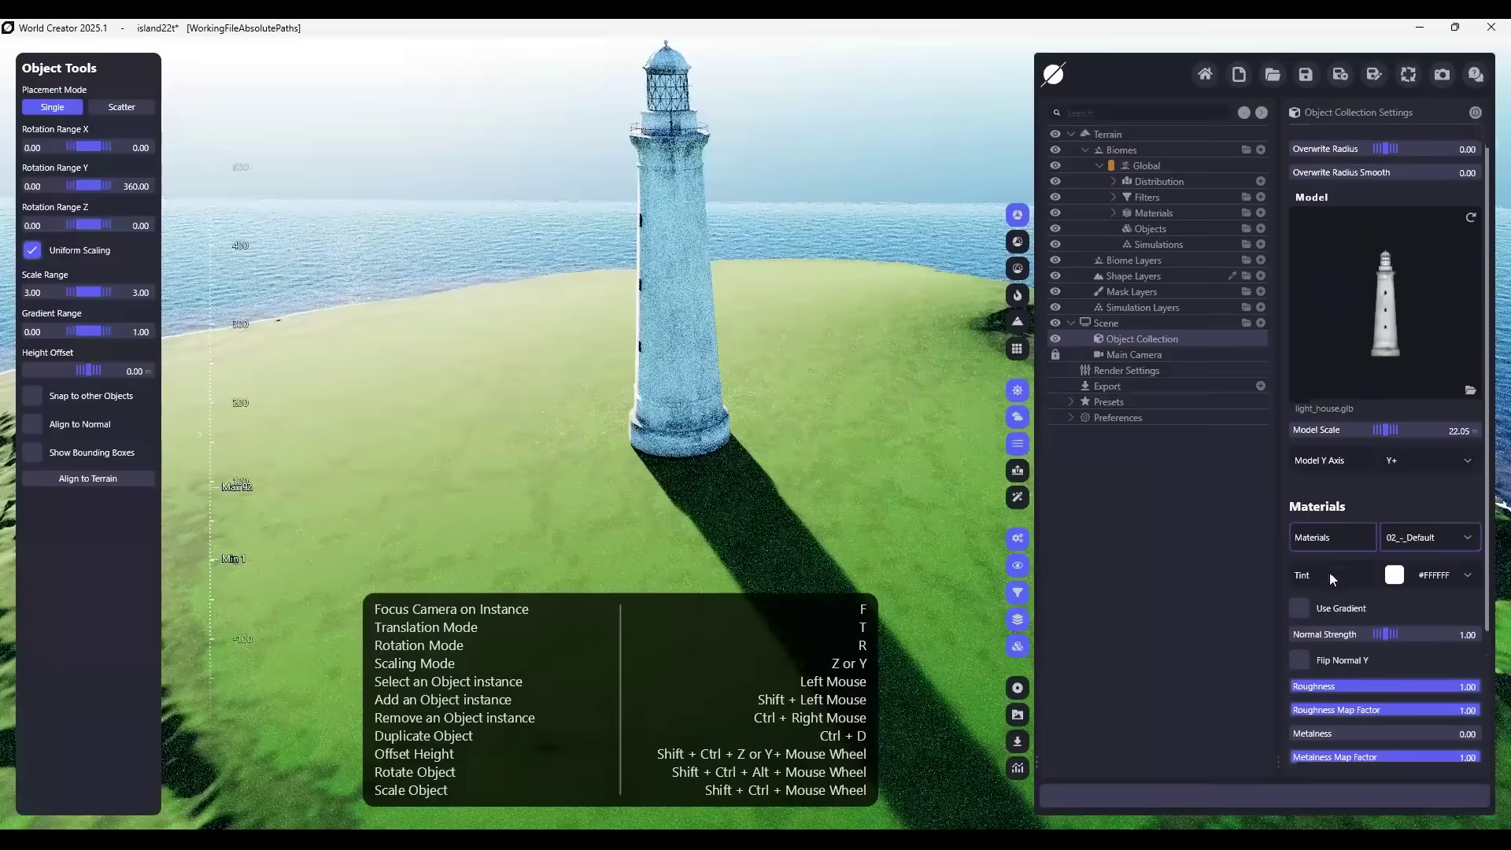
- Set the lighthouse material's normal strength to 6.67 and turn on Terrain Blending
{"action": "scroll", "coordinate": [1329, 579], "scroll_direction": "down", "scroll_amount": 2}
{"action": "left_click_drag", "start_coordinate": [1390, 527], "coordinate": [1445, 527]}
{"action": "scroll", "coordinate": [1353, 611], "scroll_direction": "down", "scroll_amount": 1}
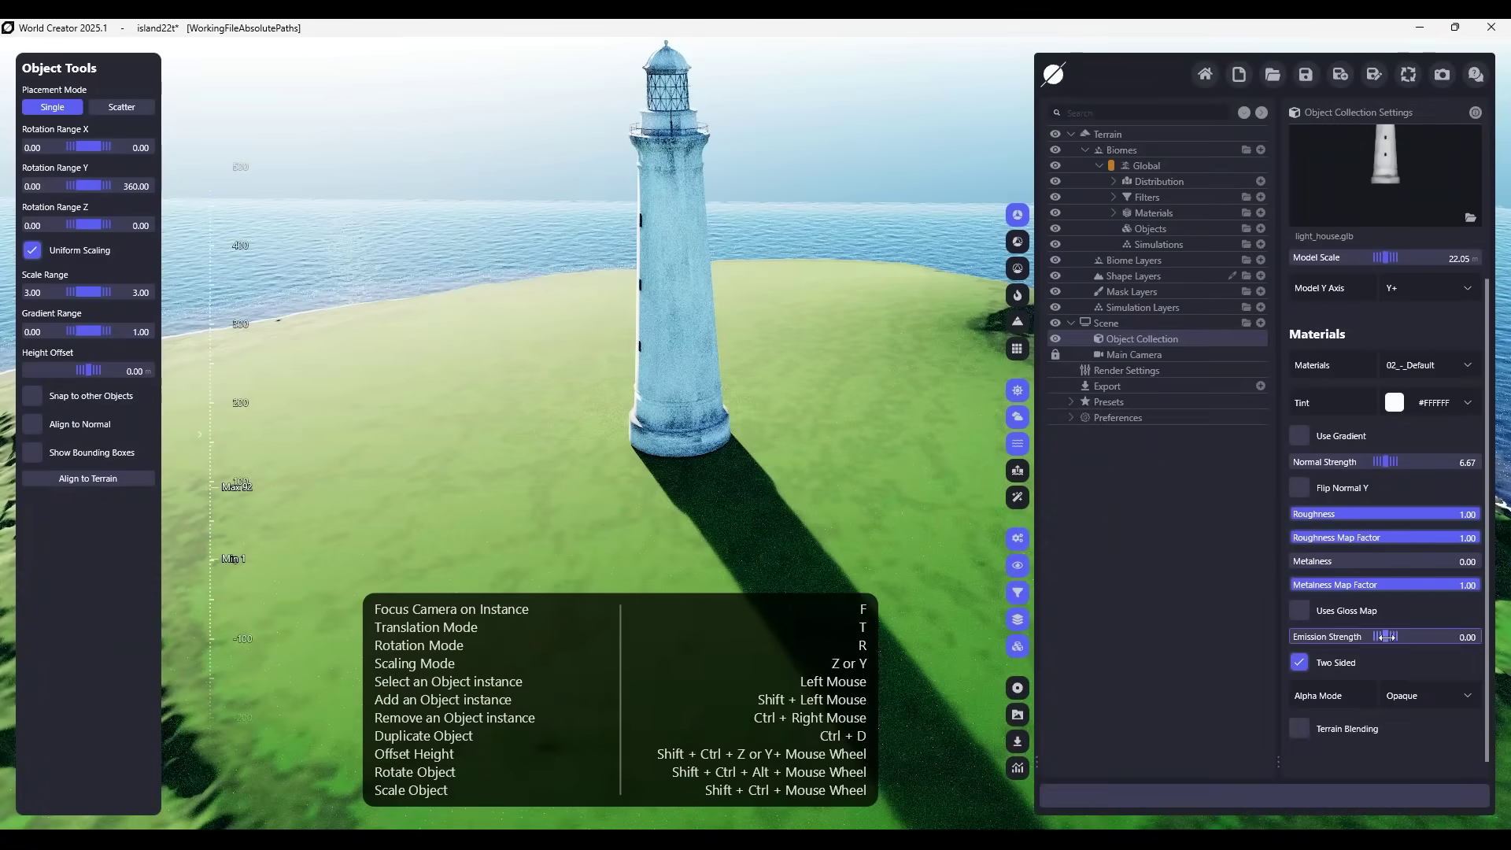
{"action": "left_click", "coordinate": [1303, 727]}
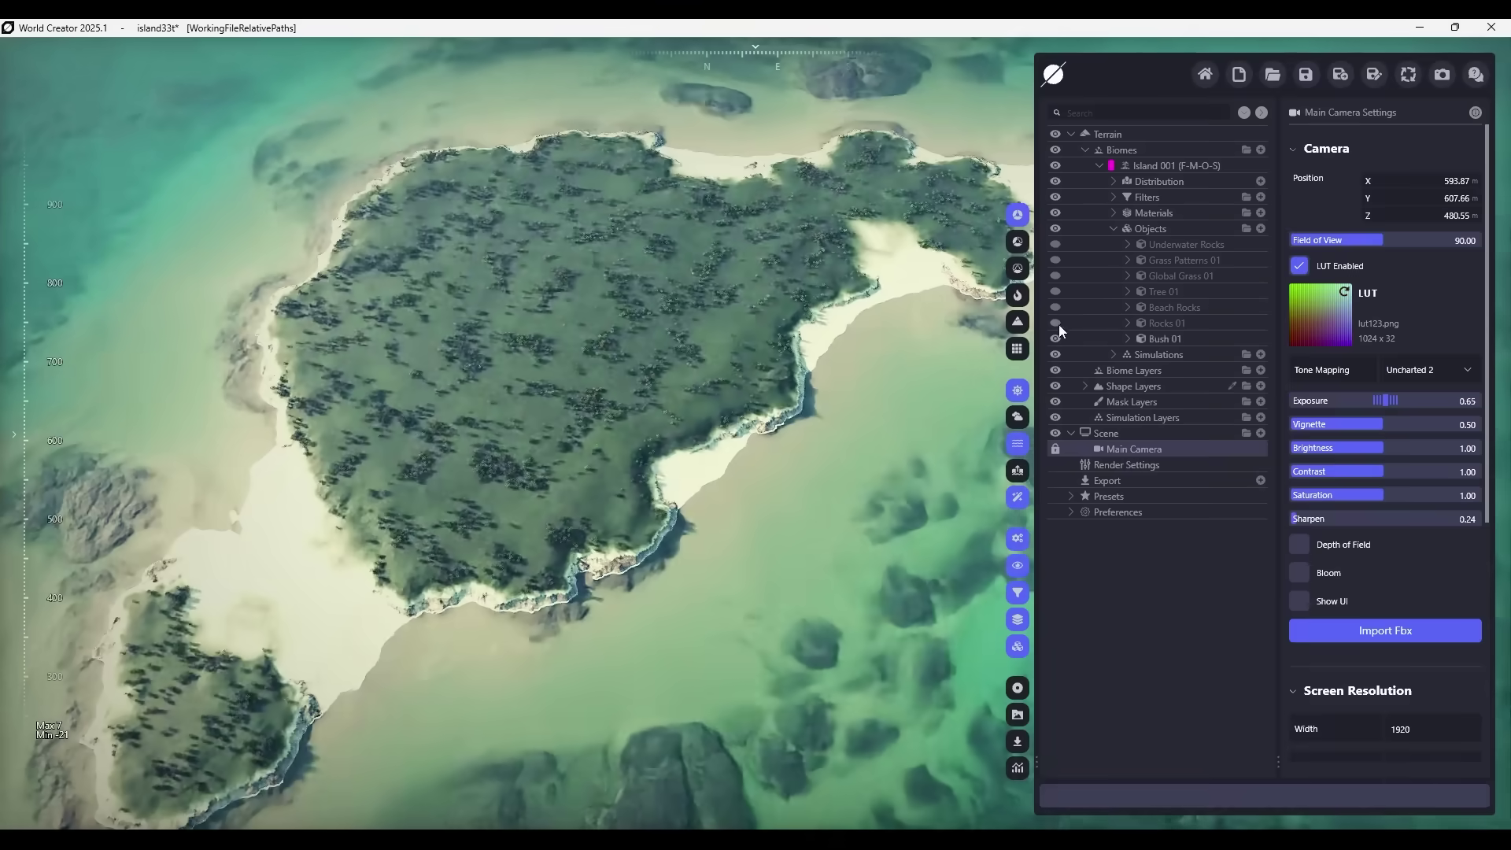
- Show the island's hidden Rocks 01, Beach Rocks, Tree 01, Global Grass 01 and Grass Patterns 01 objects
{"action": "left_click", "coordinate": [1058, 324]}
{"action": "left_click", "coordinate": [1056, 308]}
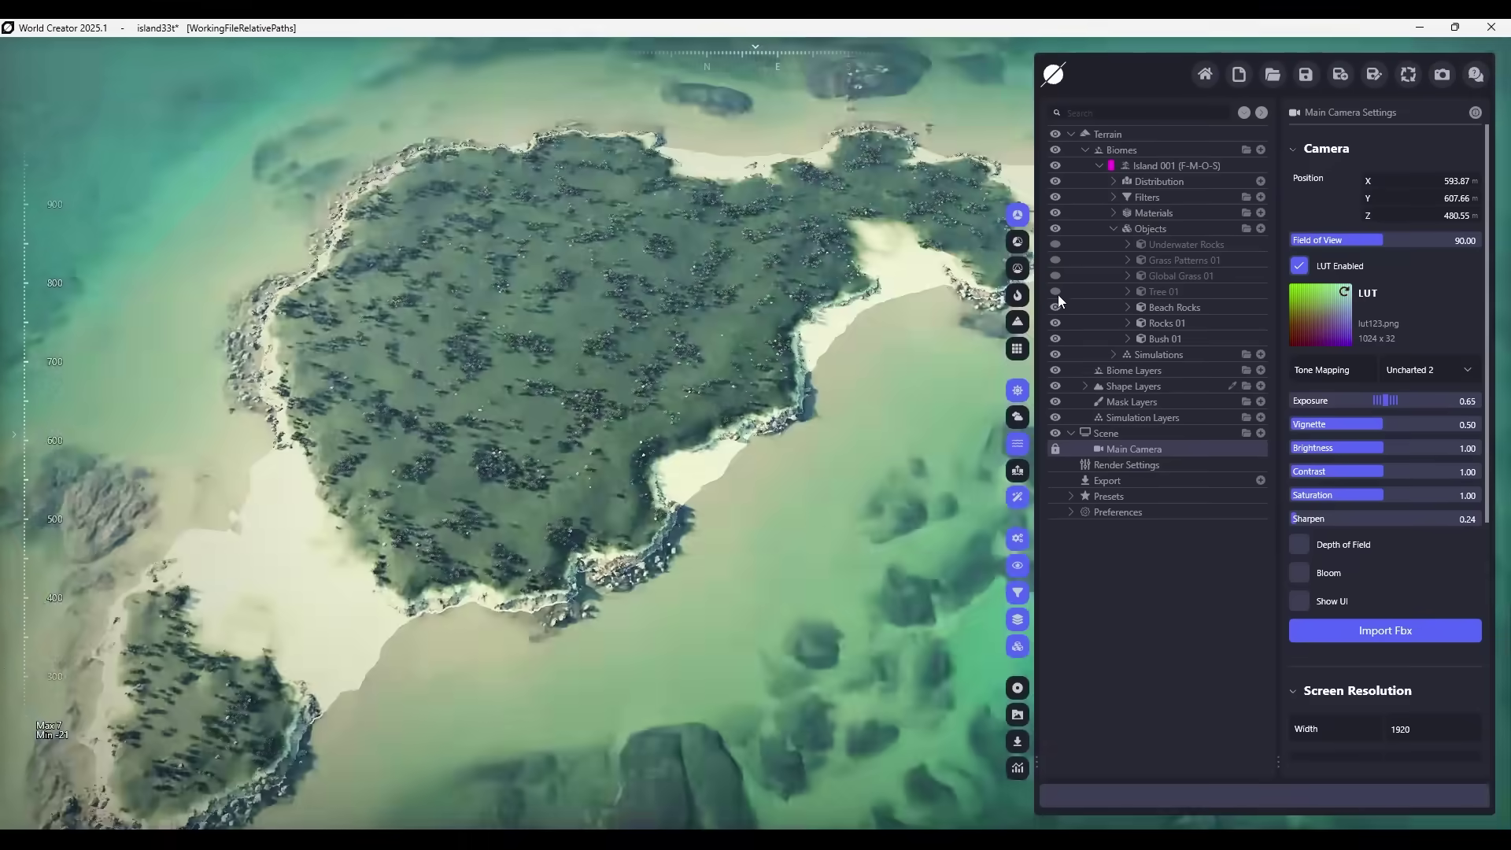
{"action": "left_click", "coordinate": [1058, 292]}
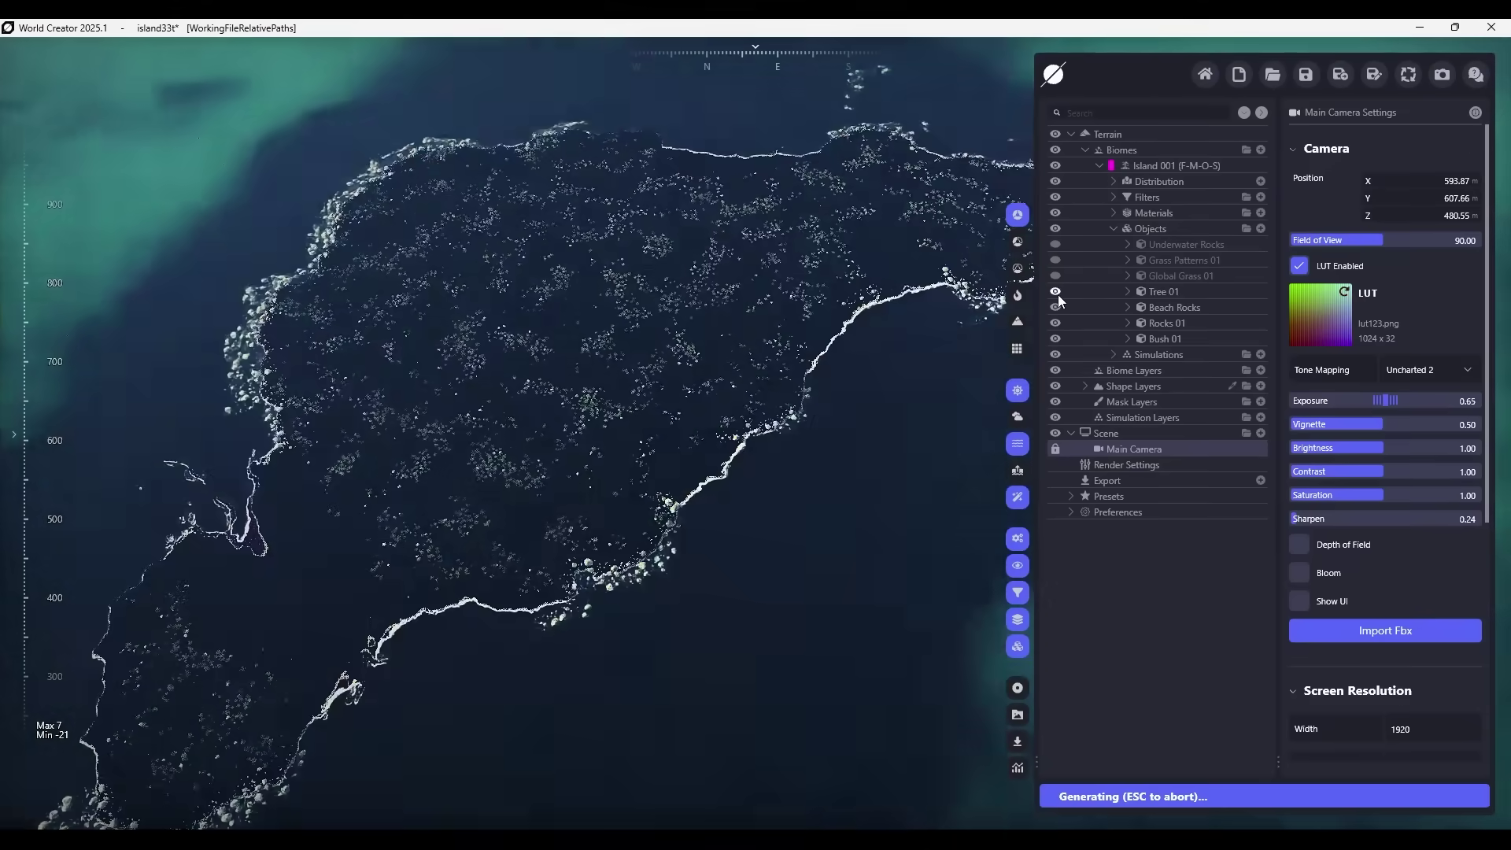
{"action": "left_click", "coordinate": [1055, 275]}
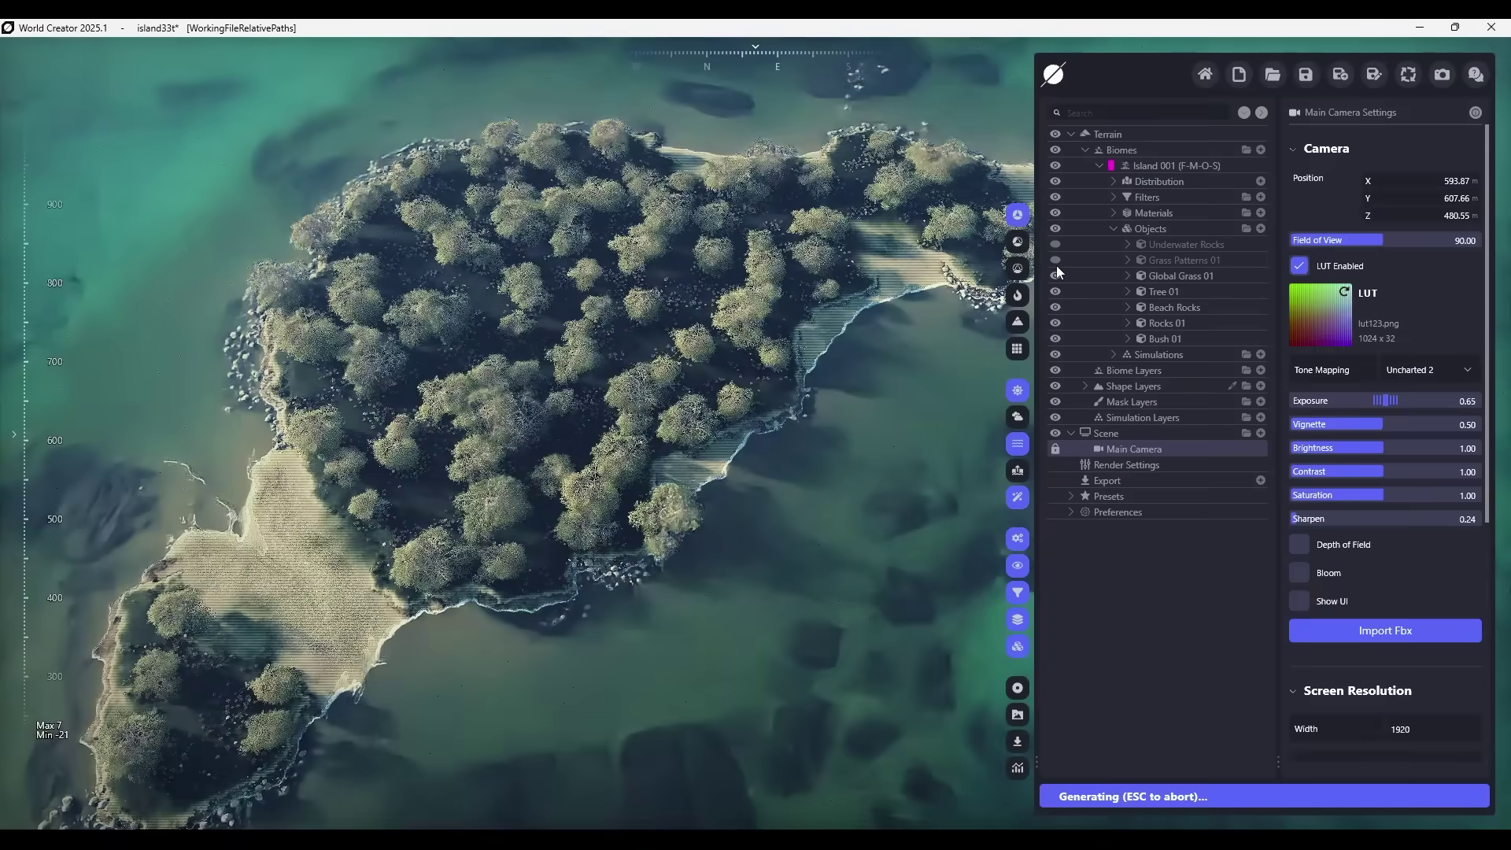
{"action": "left_click", "coordinate": [1057, 265]}
{"action": "left_click", "coordinate": [1055, 261]}
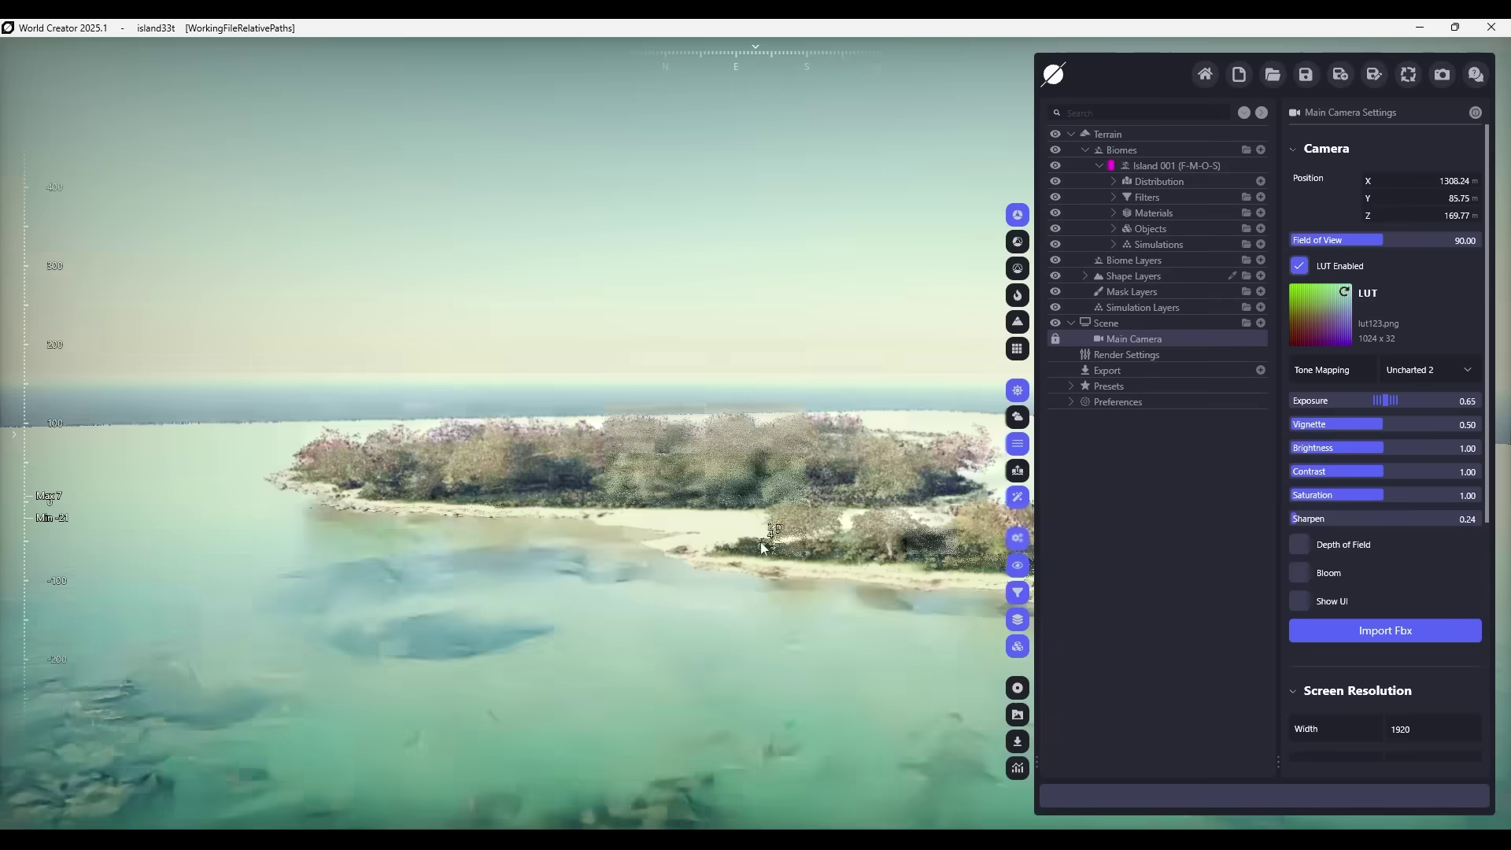
- Change the island terrain's Precision setting
{"action": "scroll", "coordinate": [762, 547], "scroll_direction": "up", "scroll_amount": 10}
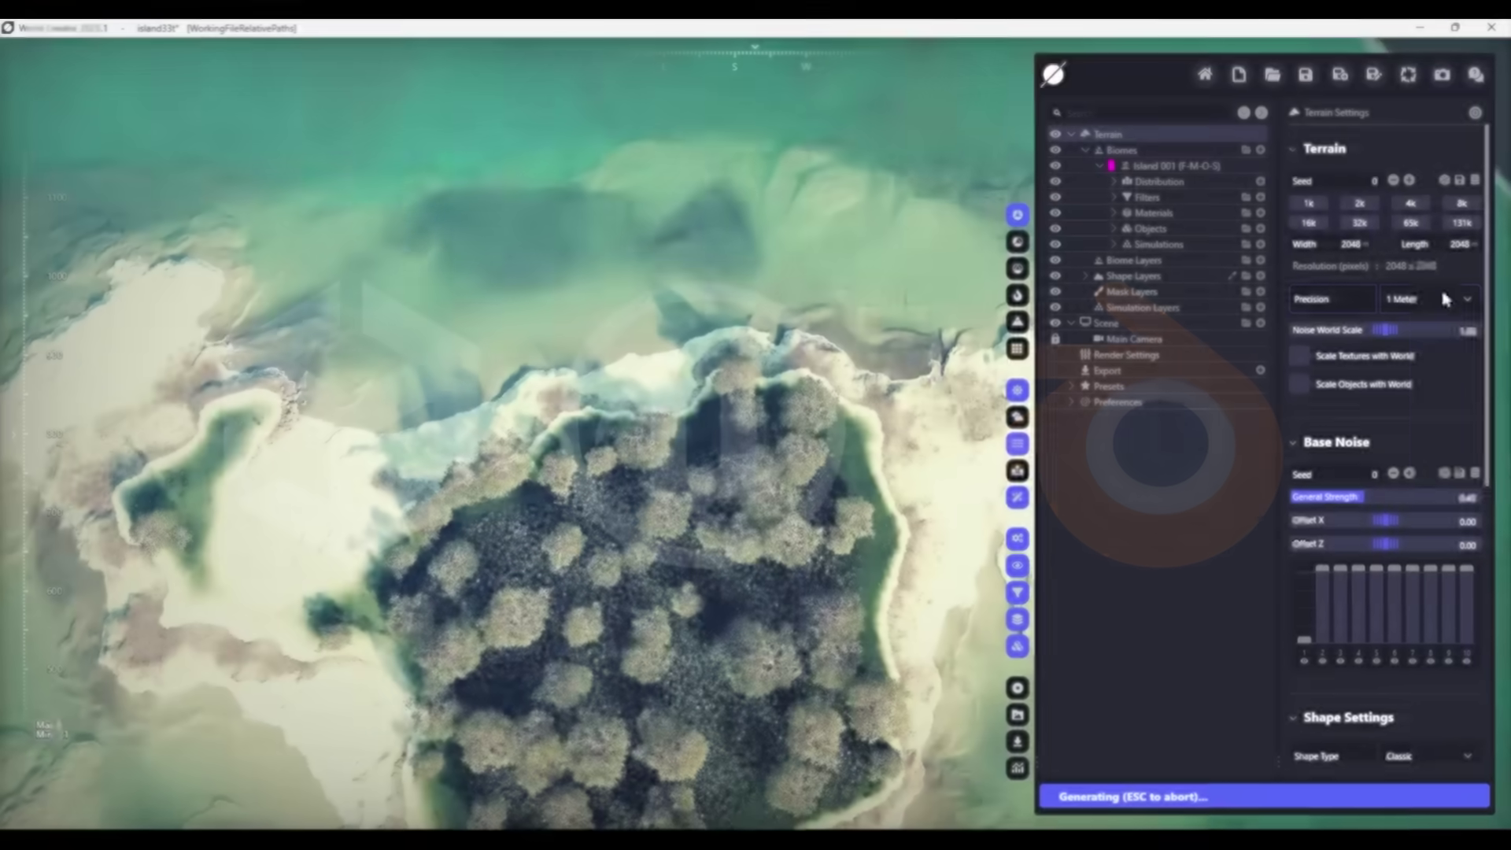
{"action": "left_click", "coordinate": [1441, 299]}
{"action": "left_click", "coordinate": [1440, 432]}
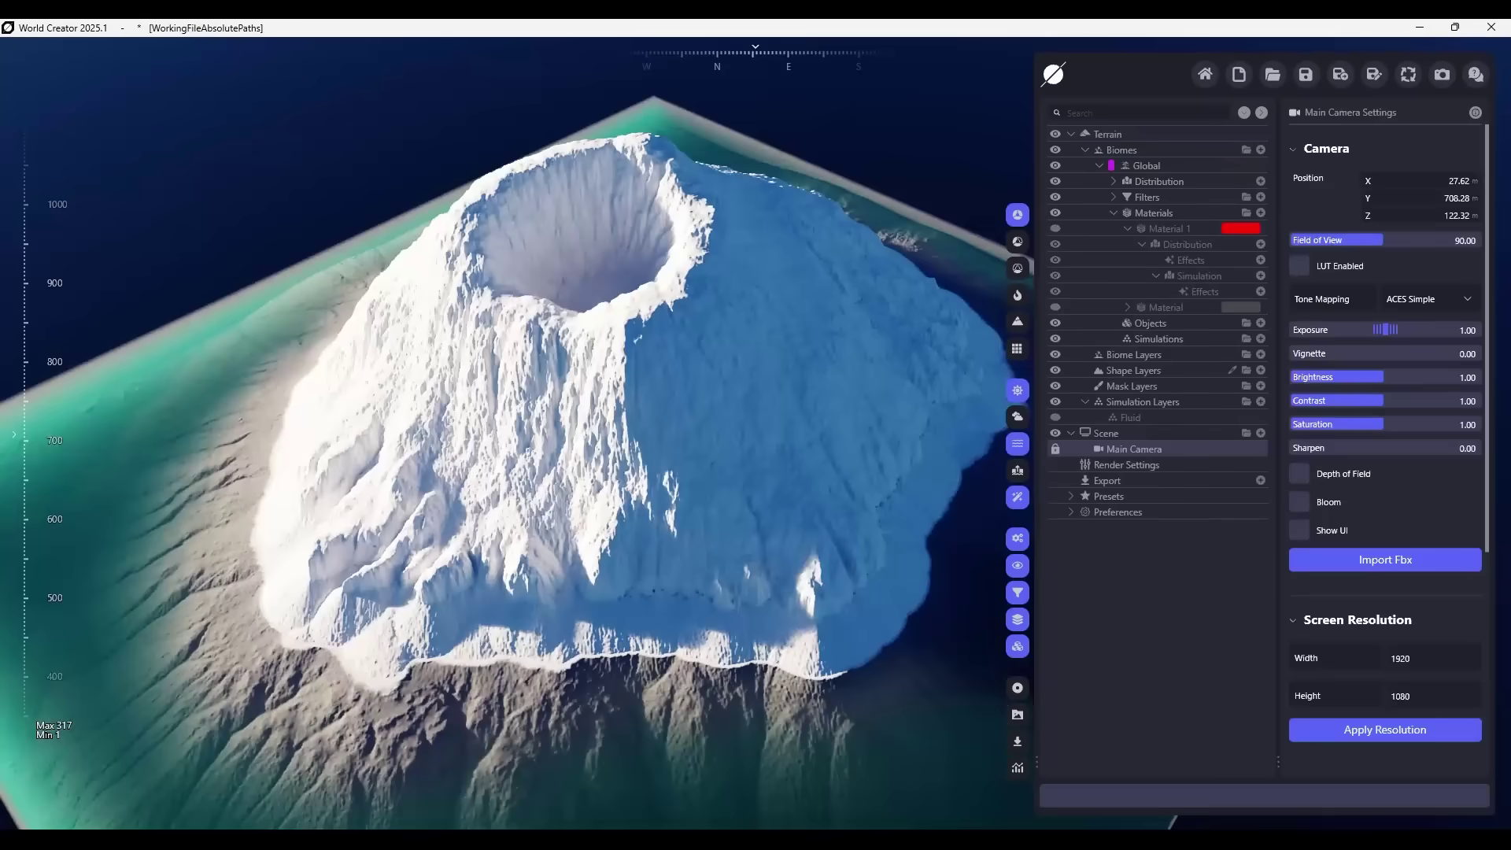
- Add a new material to the volcano and texture it with the package Rock058_2K-JPG.zip
{"action": "left_click", "coordinate": [1261, 212]}
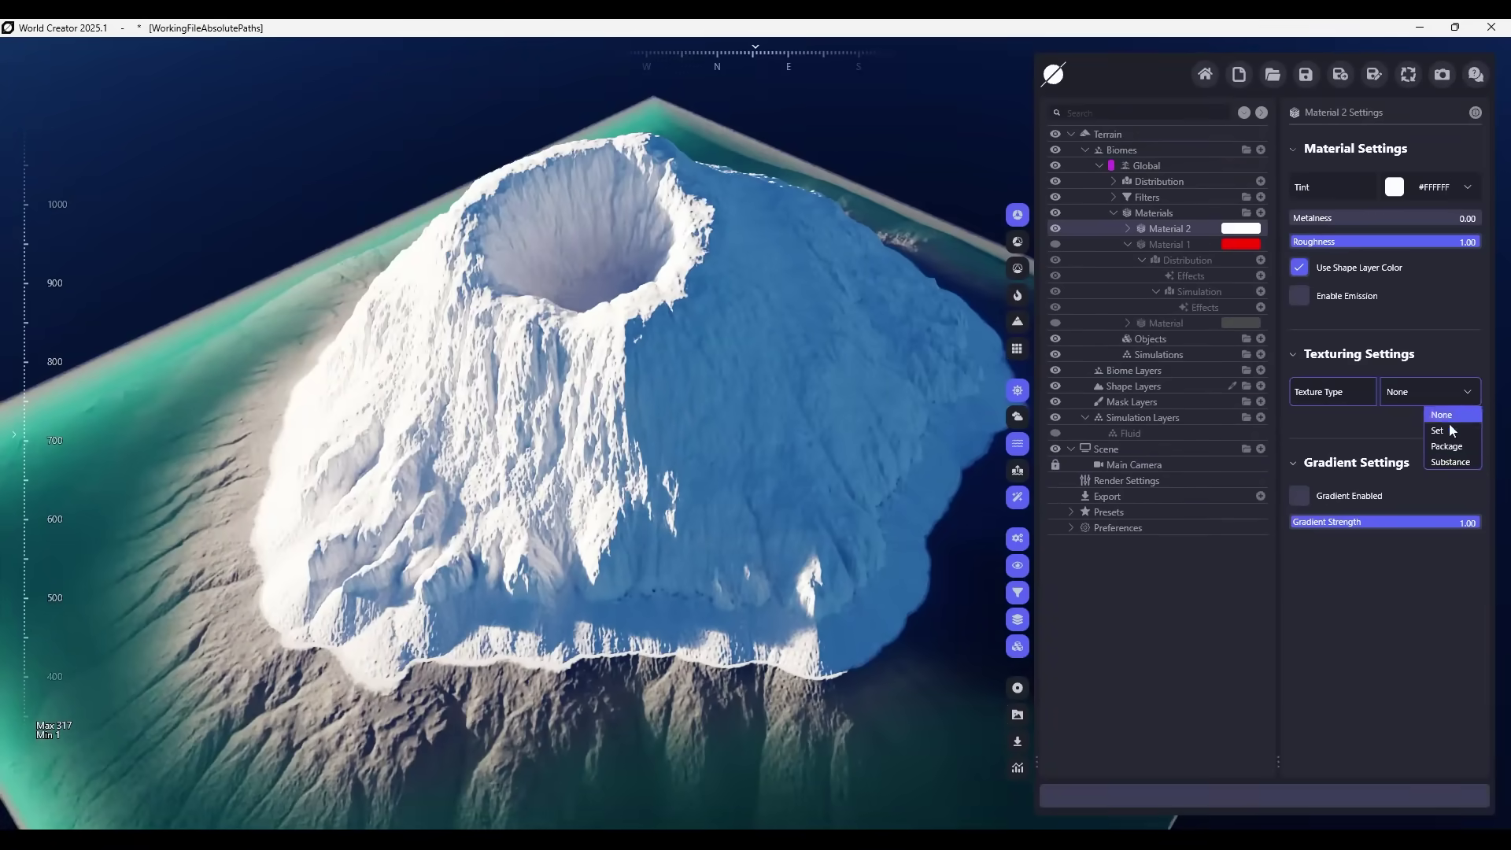
{"action": "left_click", "coordinate": [1345, 340]}
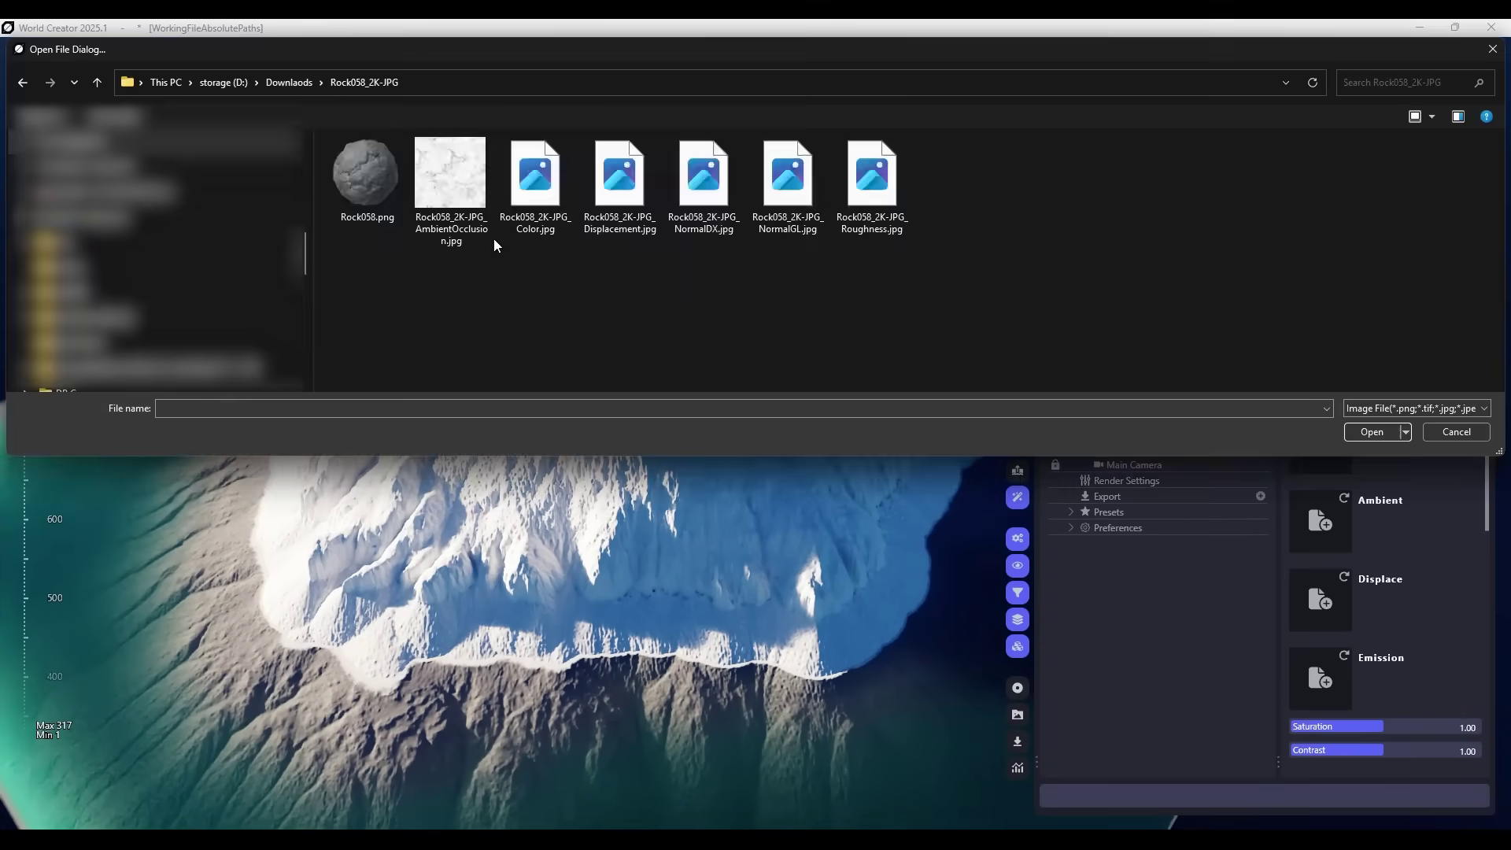
{"action": "double_click", "coordinate": [499, 208]}
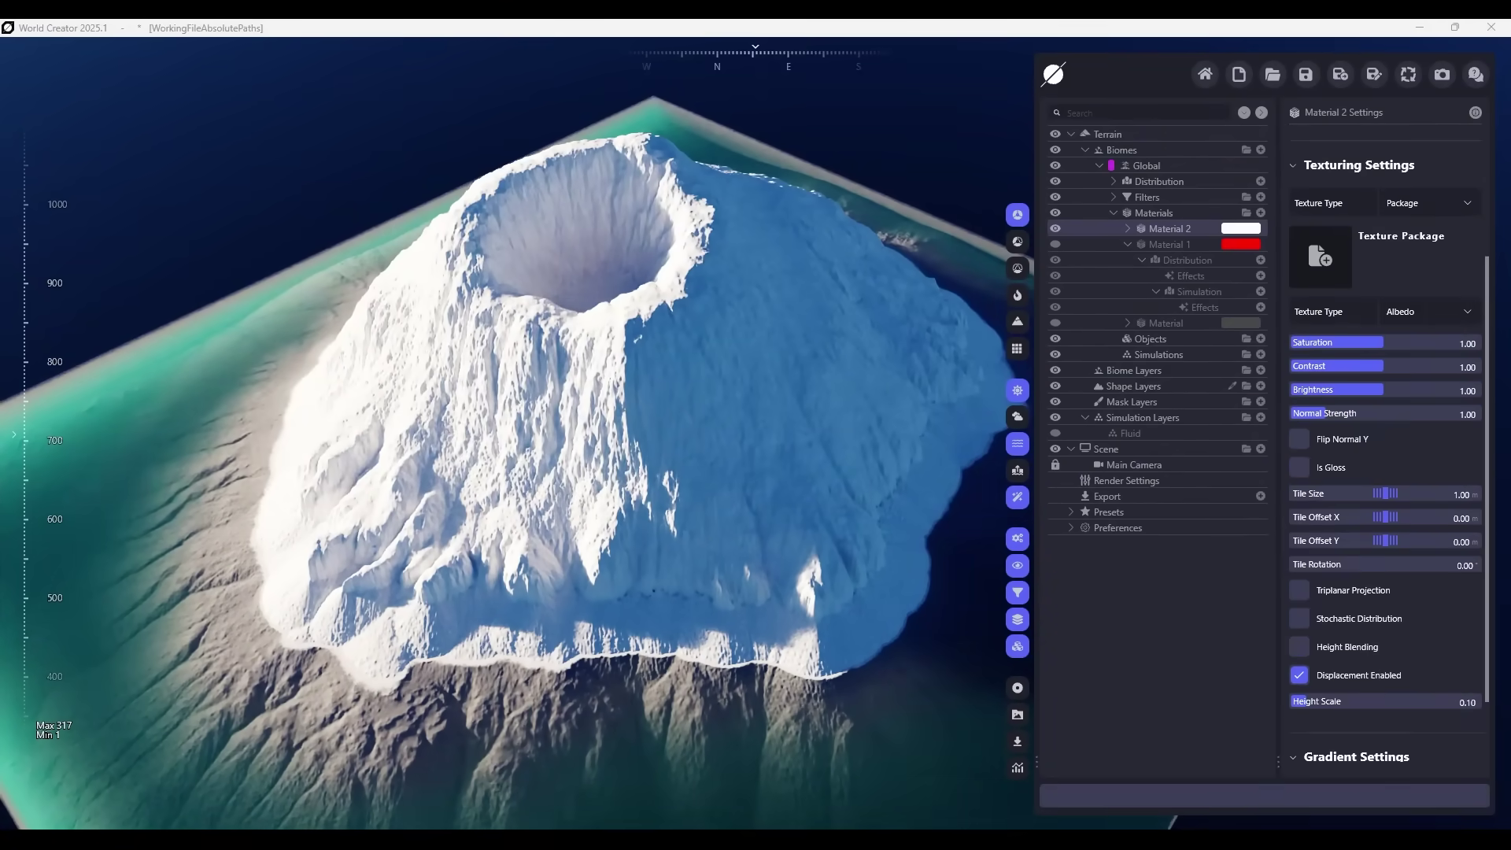
{"action": "scroll", "coordinate": [1451, 313], "scroll_direction": "up", "scroll_amount": 1}
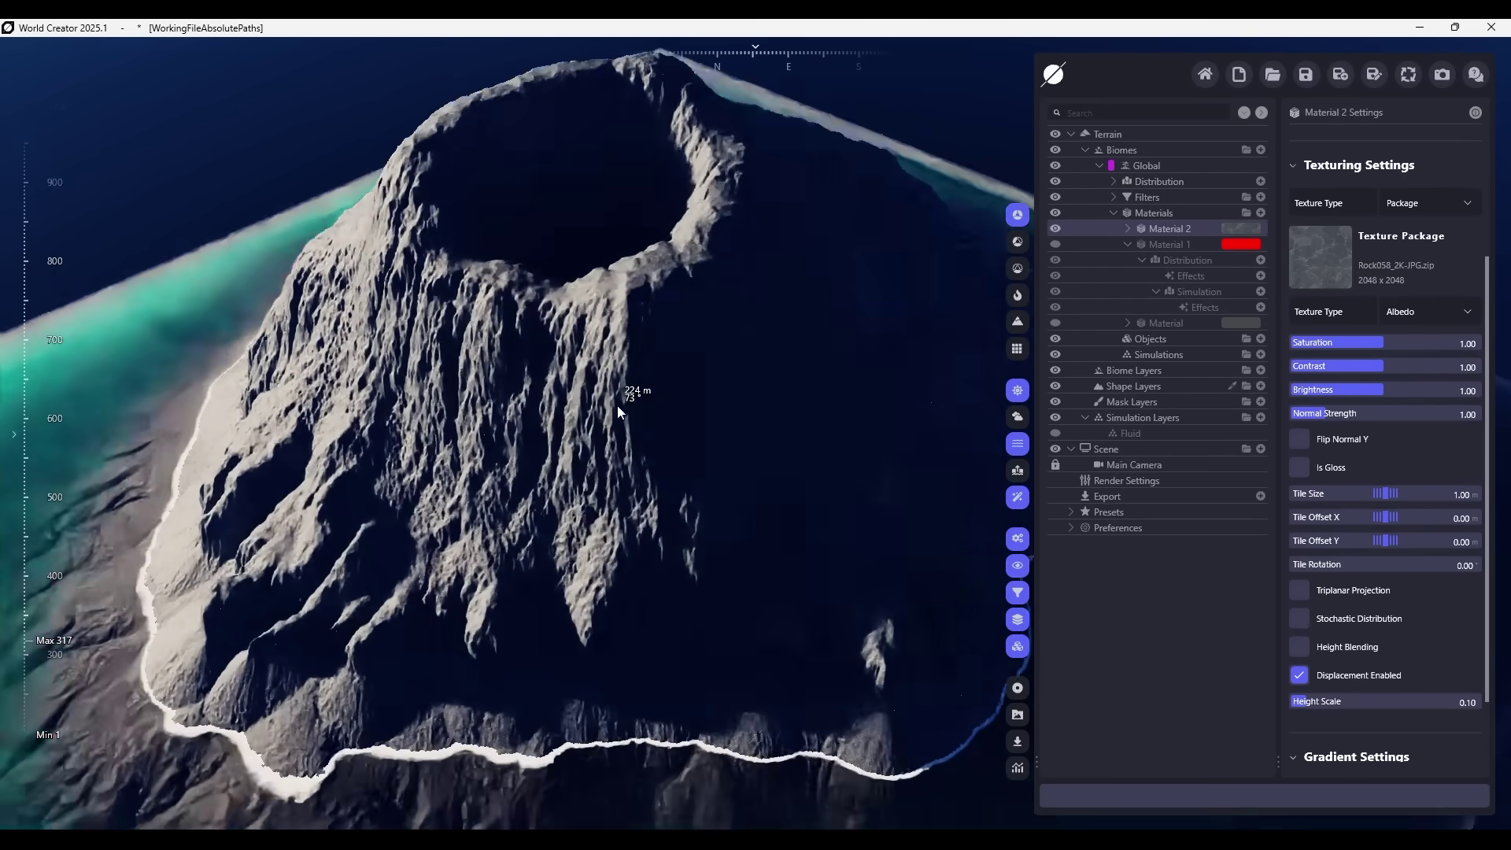
- Set the rock texture's brightness to 0.84 and its tile size to 15.60 m
{"action": "left_click", "coordinate": [1370, 390]}
{"action": "left_click_drag", "start_coordinate": [1386, 493], "coordinate": [1401, 445]}
{"action": "scroll", "coordinate": [1401, 445], "scroll_direction": "down", "scroll_amount": 1}
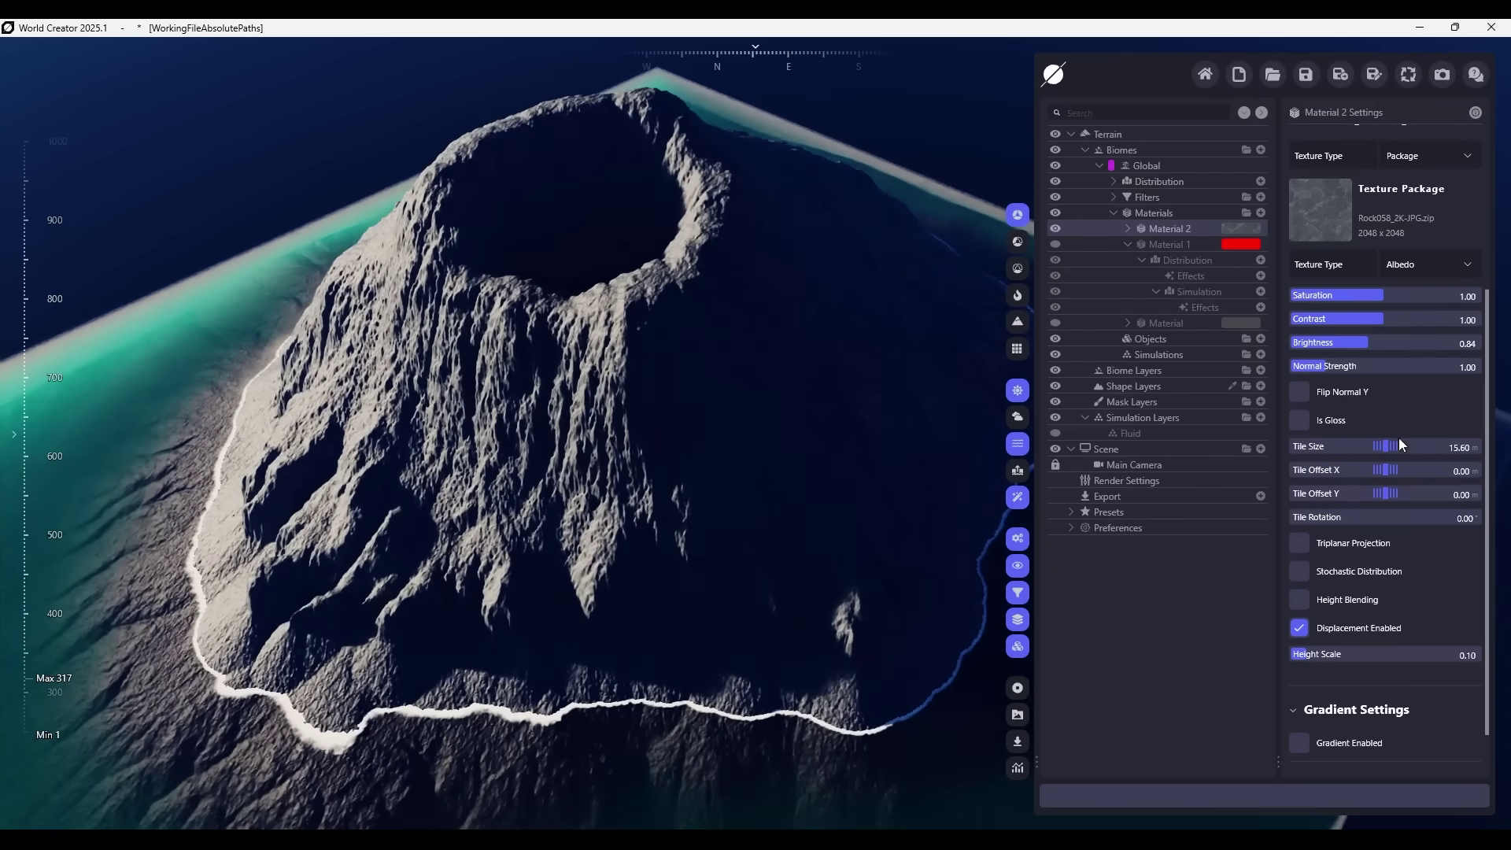
- Switch the rock material to the Adobe Substance RockSubstance001.sbsar with an output size of 1024
{"action": "left_click", "coordinate": [1451, 226]}
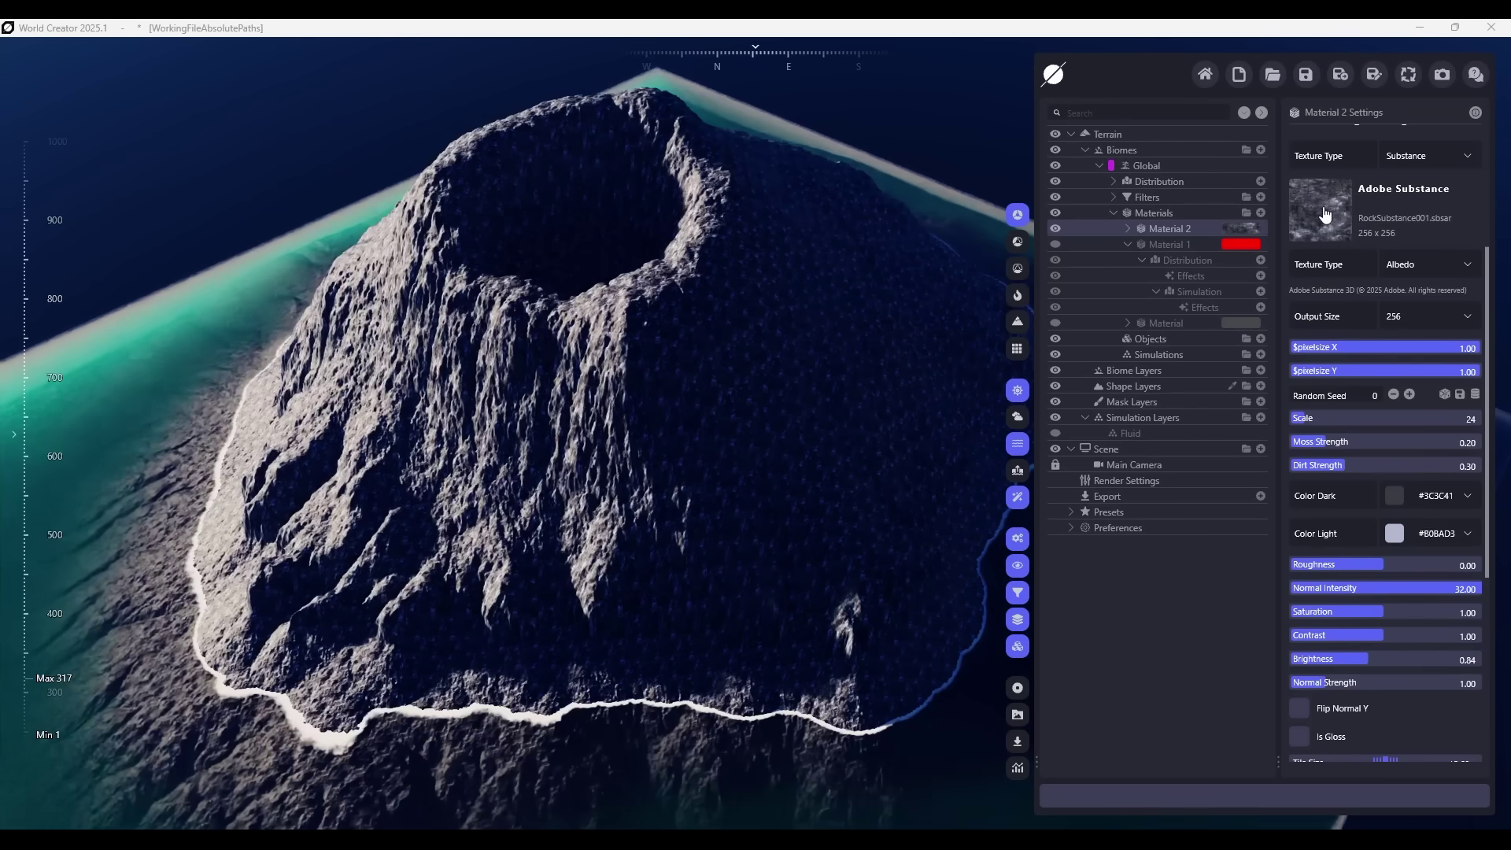
{"action": "left_click", "coordinate": [1429, 315]}
{"action": "left_click", "coordinate": [1414, 536]}
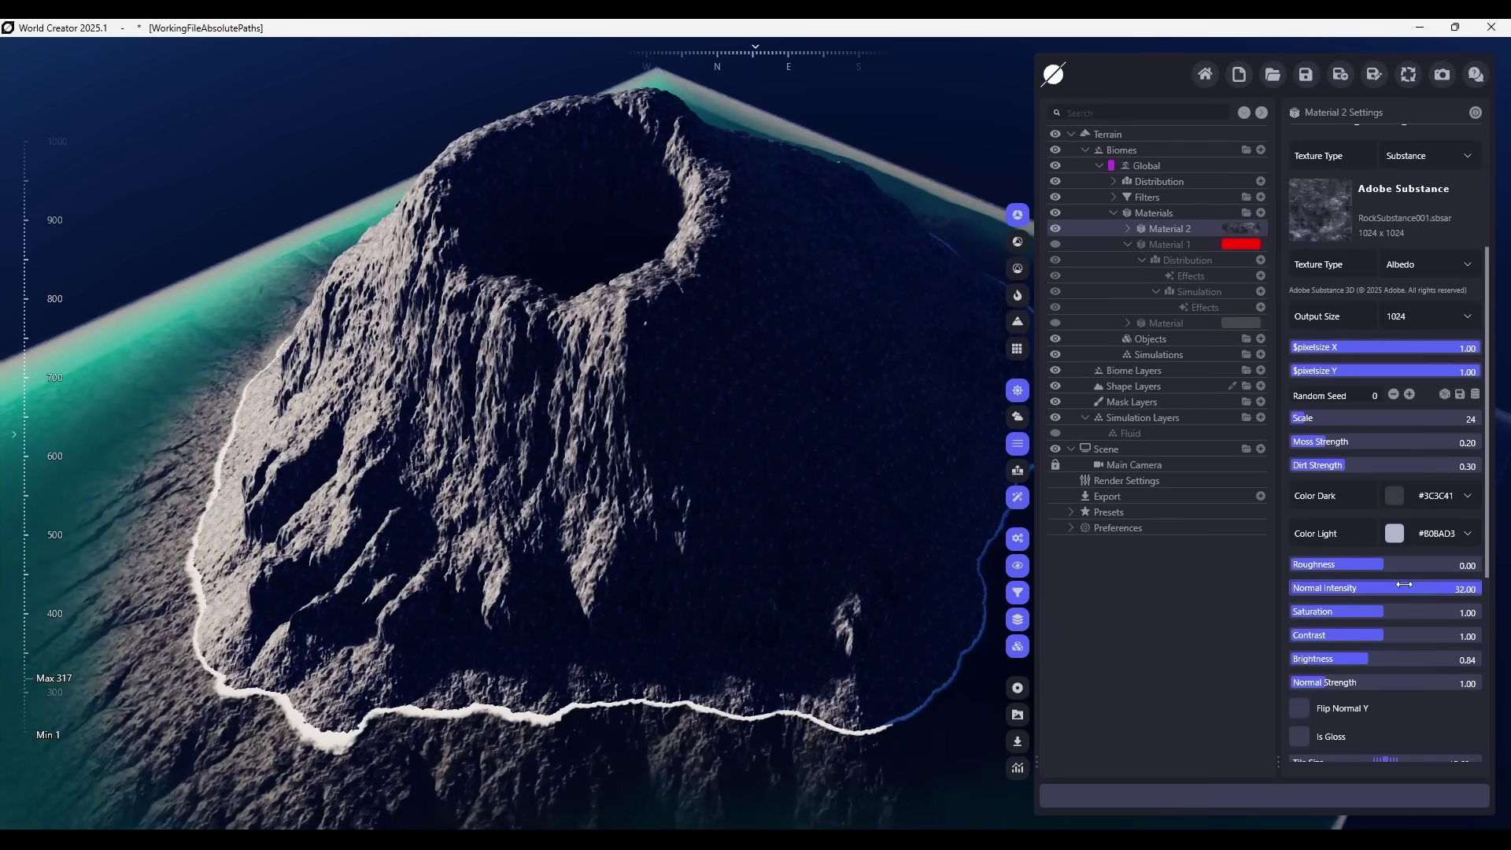
- Set the rock Substance's scale to 30, tile size to 261.75 m, Moss Strength to 0.89 and Dirt Strength to 0.47
{"action": "left_click_drag", "start_coordinate": [1378, 418], "coordinate": [1385, 418]}
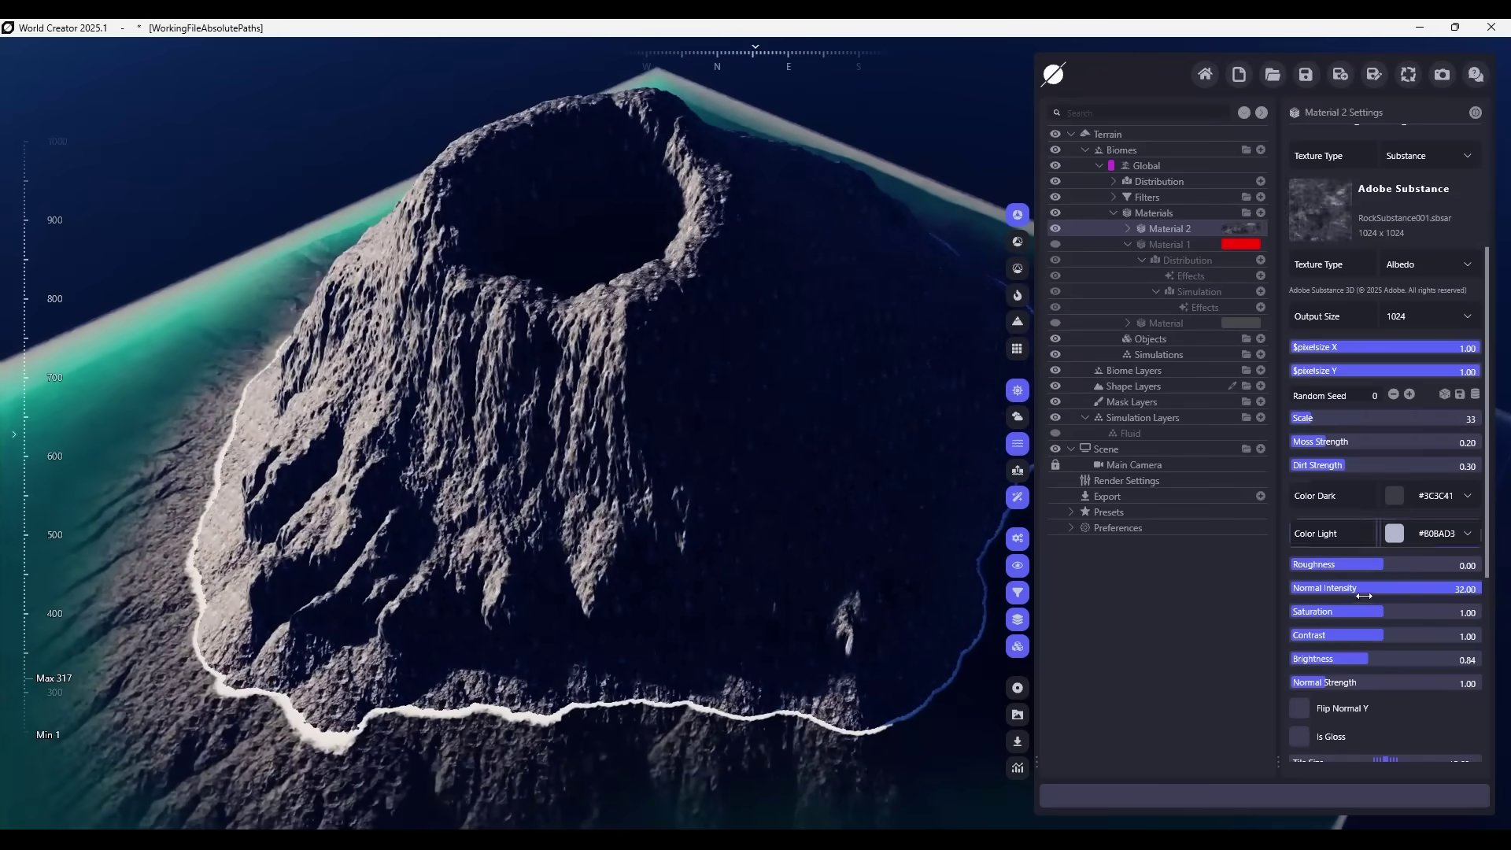
{"action": "scroll", "coordinate": [1364, 596], "scroll_direction": "down", "scroll_amount": 3}
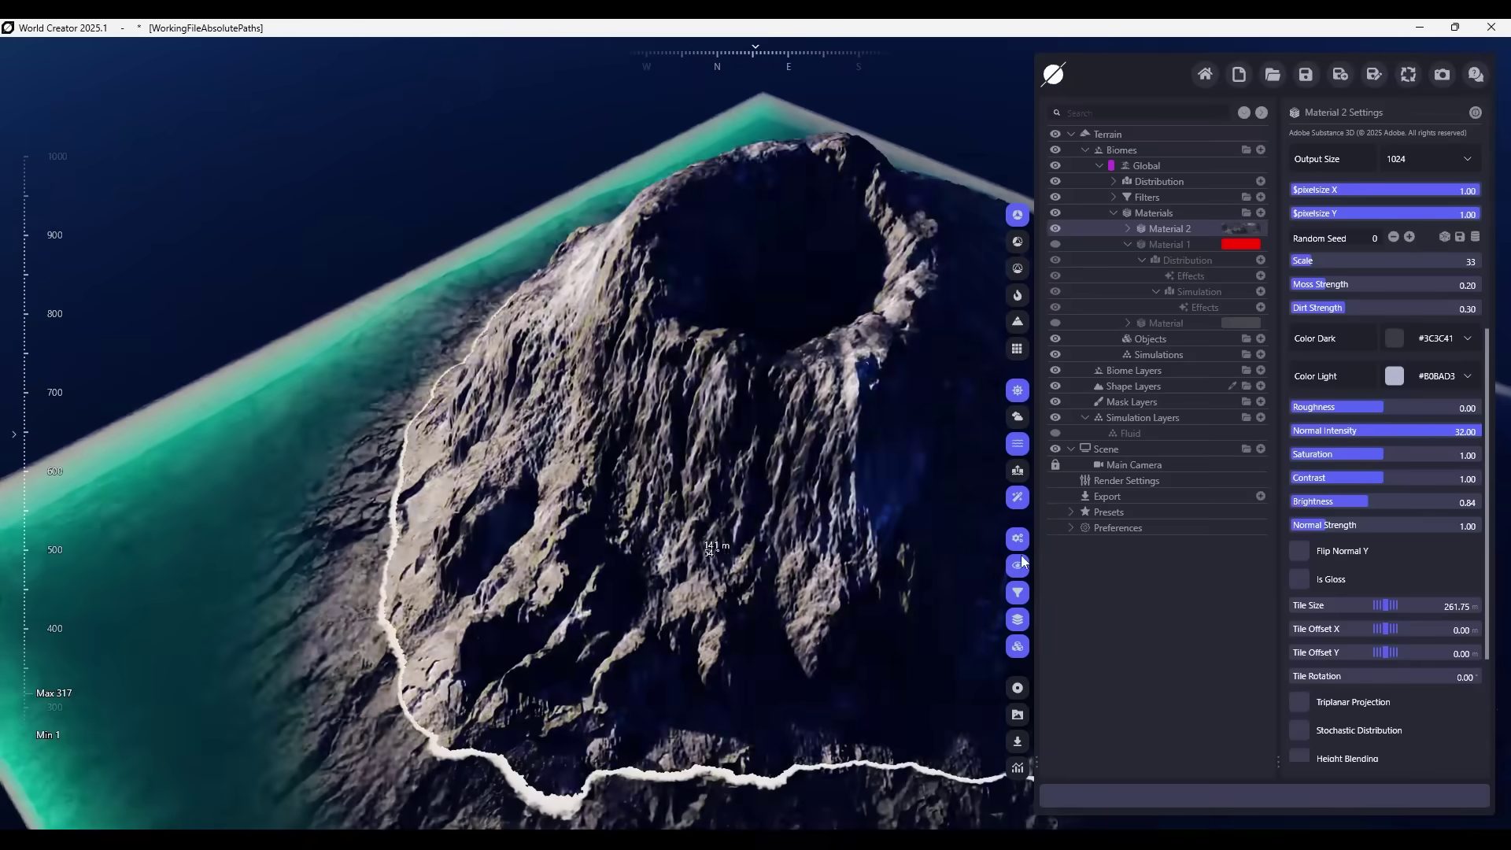
{"action": "scroll", "coordinate": [1338, 394], "scroll_direction": "up", "scroll_amount": 1}
{"action": "left_click_drag", "start_coordinate": [1317, 332], "coordinate": [1317, 347]}
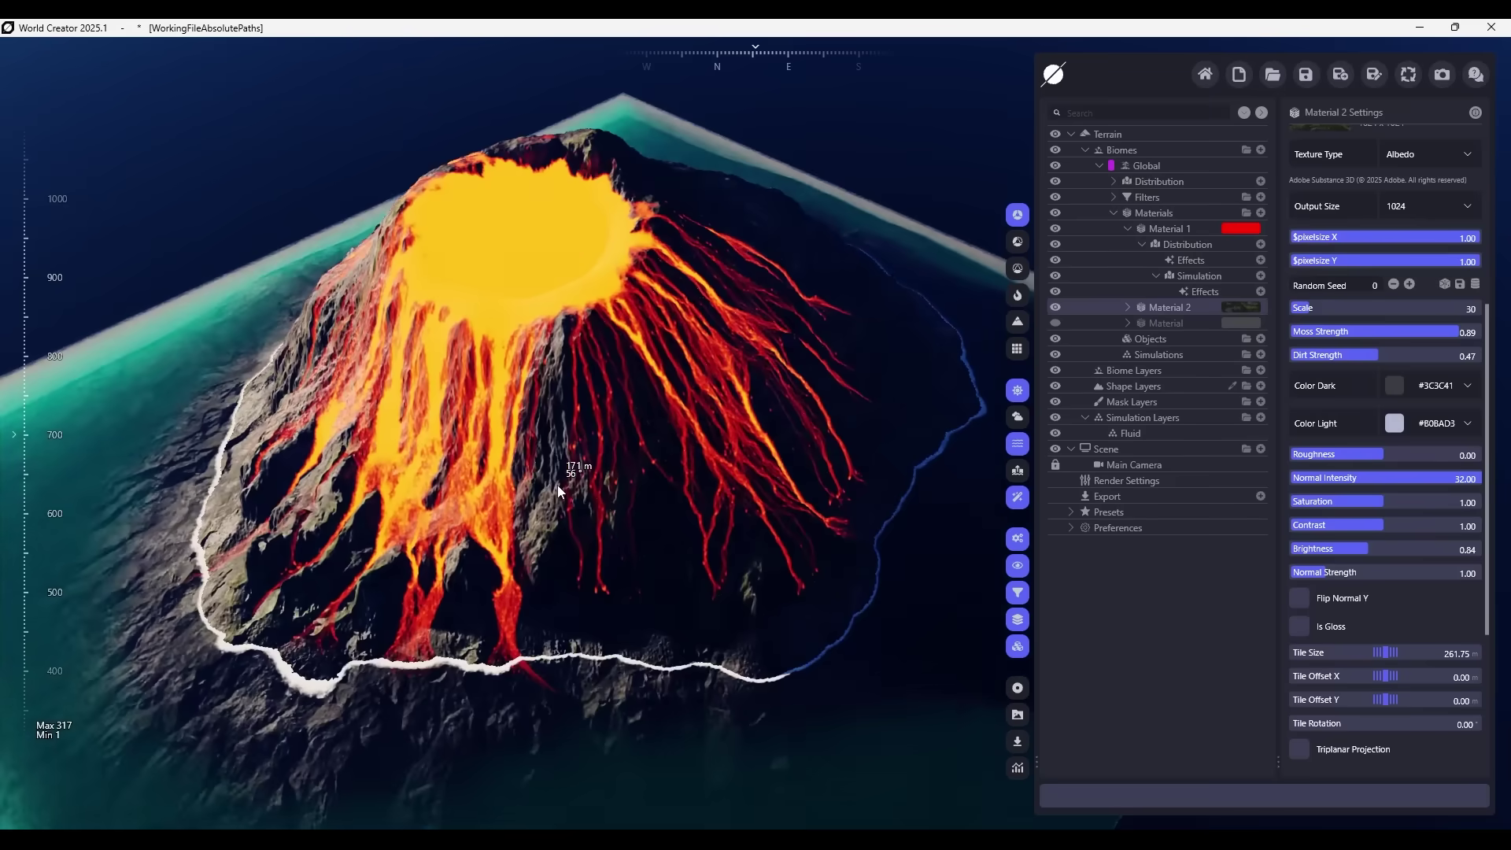
- Enable Bloom on the main camera for the lava-covered volcano
{"action": "left_click_drag", "start_coordinate": [557, 485], "coordinate": [763, 347]}
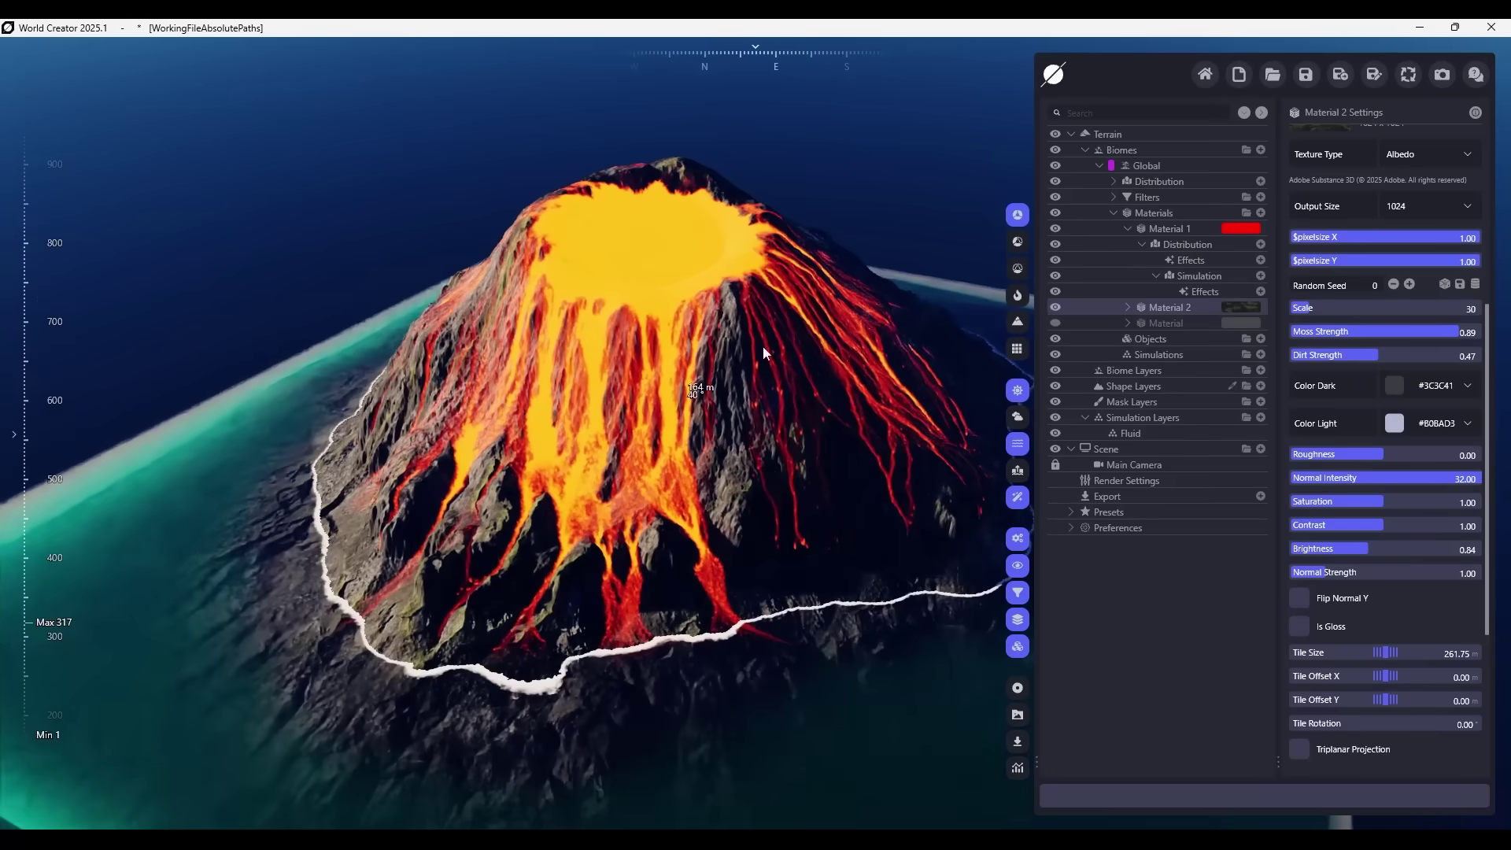
{"action": "left_click", "coordinate": [1148, 466]}
{"action": "left_click", "coordinate": [1300, 502]}
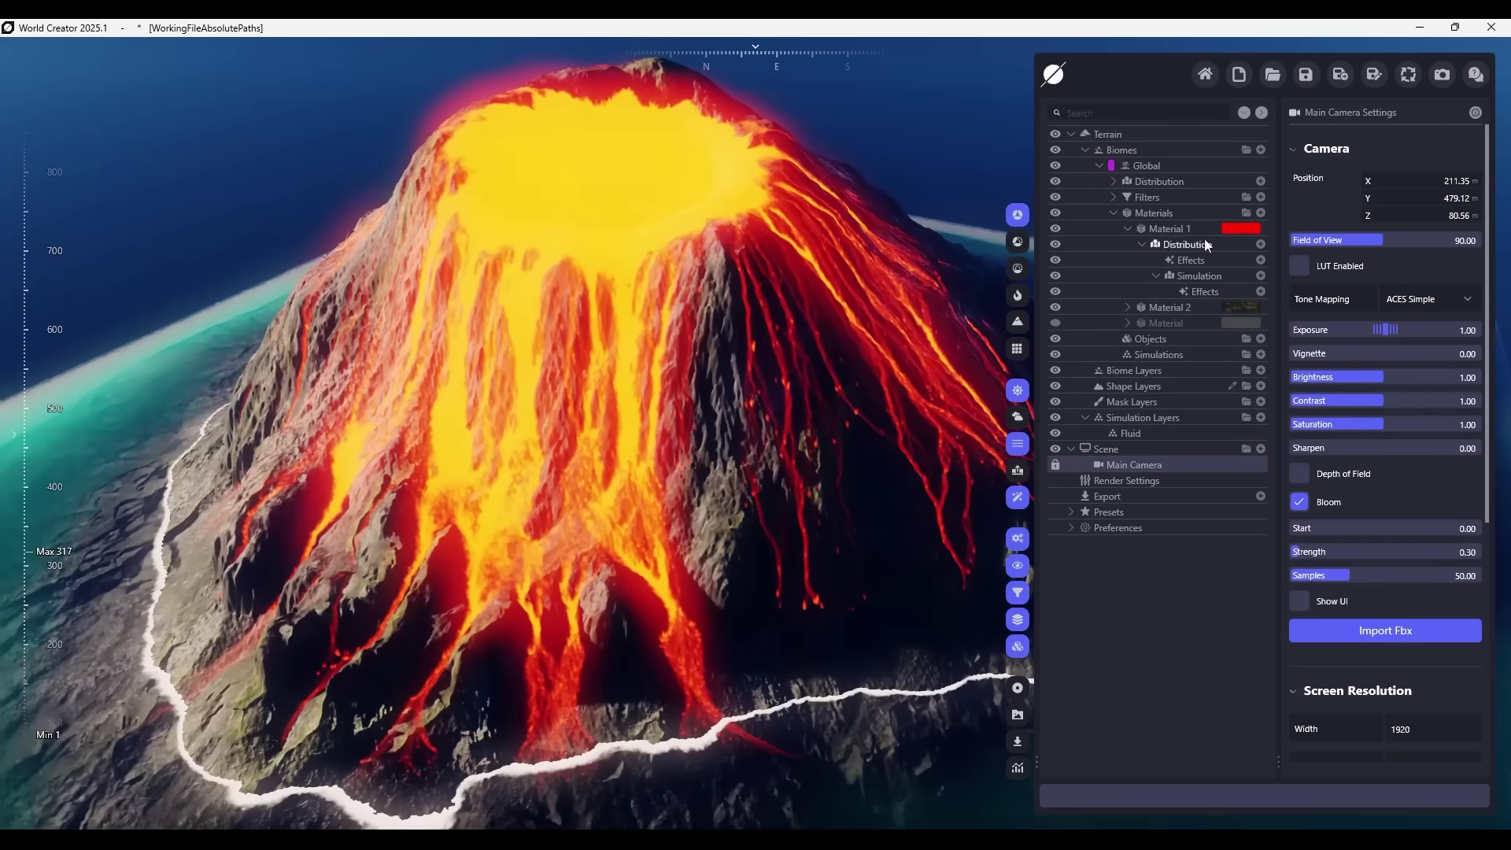
- Set the lava material's tint to #FF2400 and its emission strength to 3.15
{"action": "left_click", "coordinate": [1169, 229]}
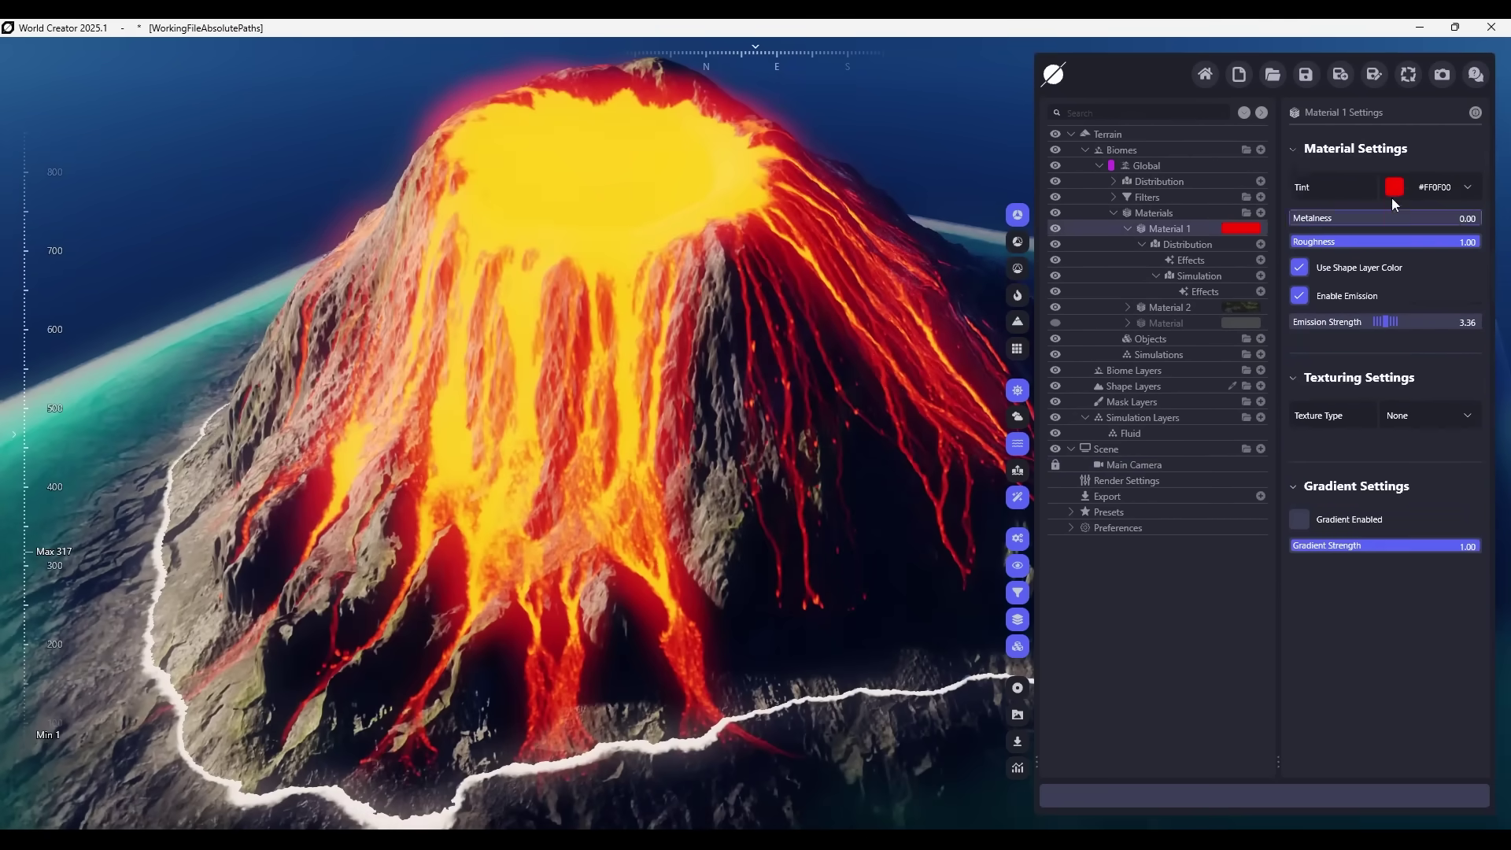
{"action": "mouse_move", "coordinate": [1355, 263]}
{"action": "left_mouse_down"}
{"action": "mouse_move", "coordinate": [1356, 298]}
{"action": "mouse_move", "coordinate": [1356, 259]}
{"action": "left_mouse_up"}
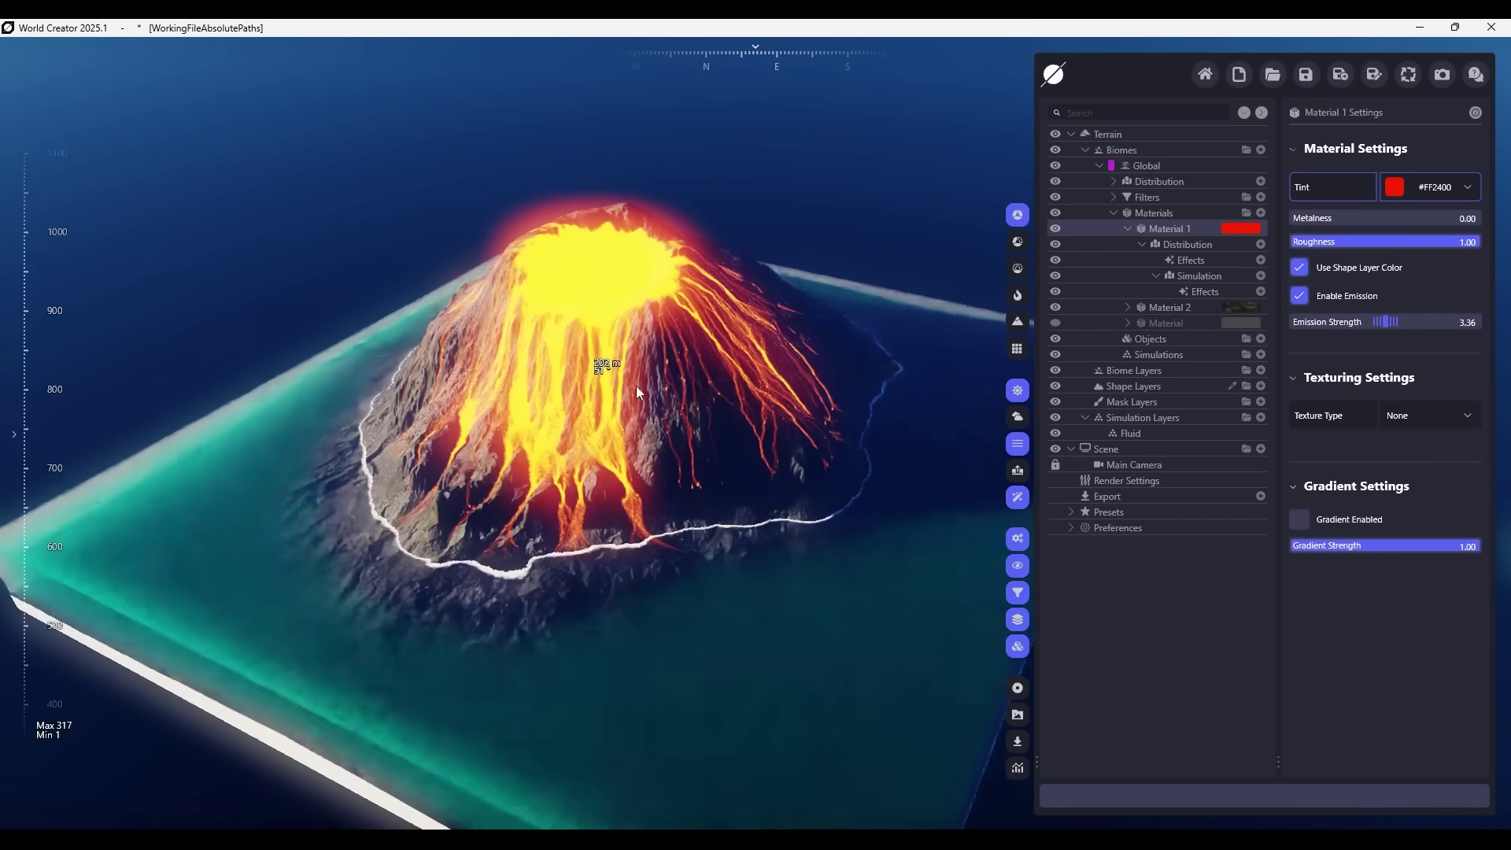
{"action": "scroll", "coordinate": [756, 449], "scroll_direction": "up", "scroll_amount": 3}
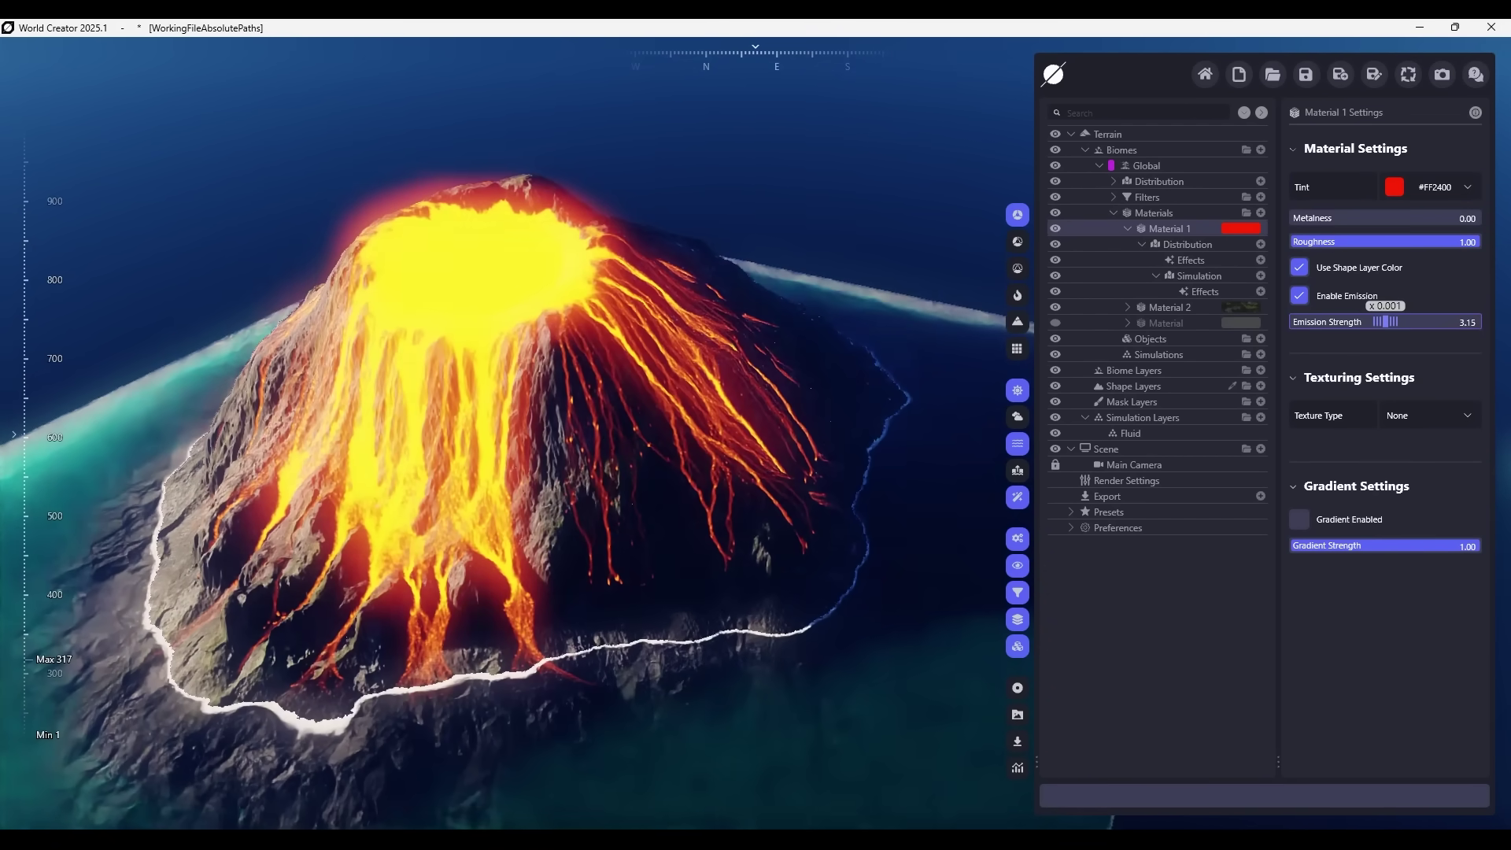
- Fine-tune the emission strength of the volcano's red lava material
{"action": "left_click_drag", "start_coordinate": [1386, 321], "coordinate": [1389, 321]}
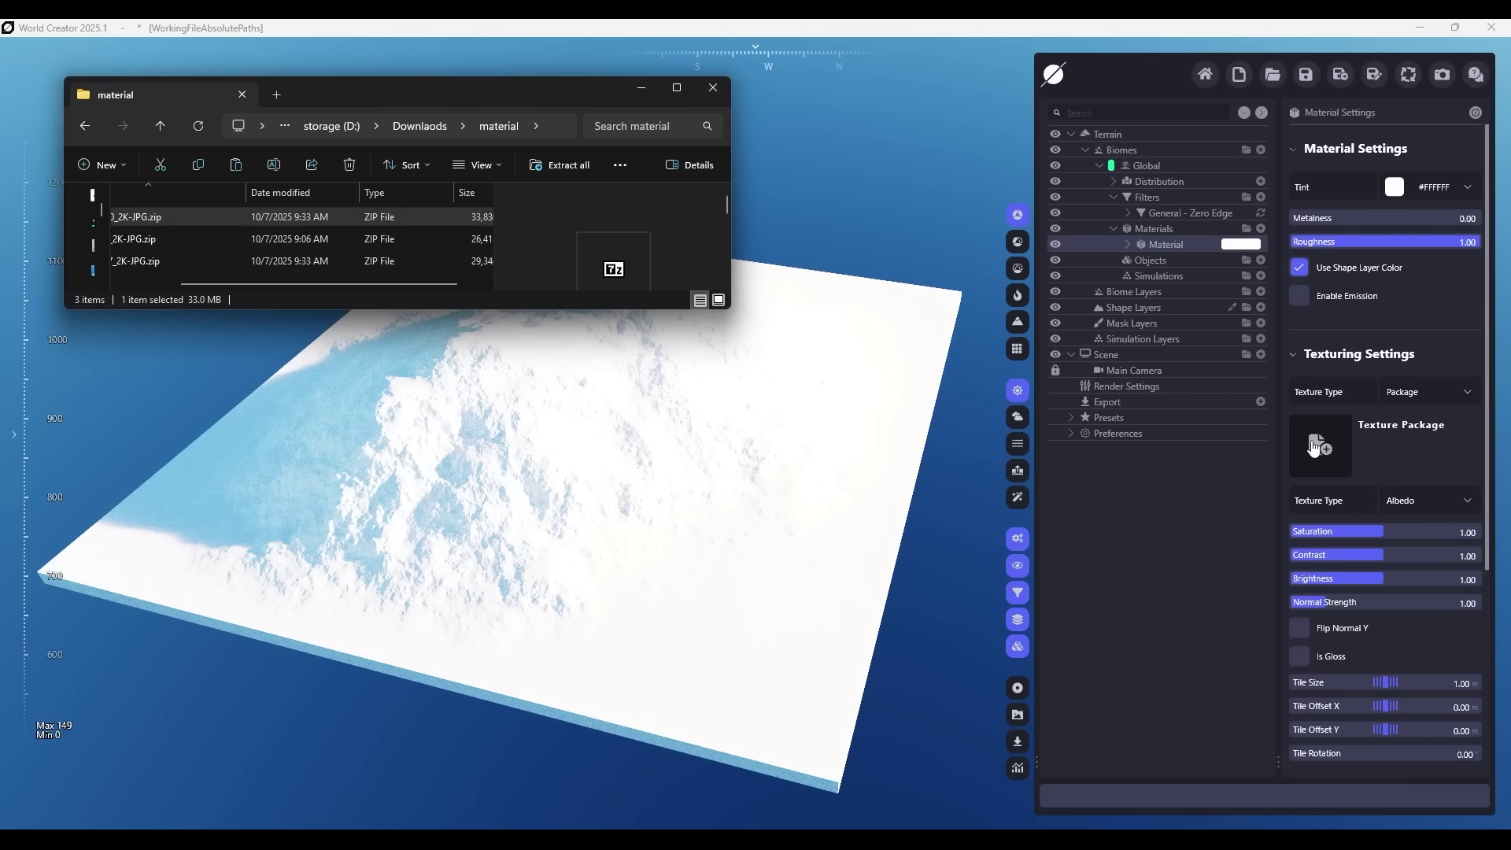
- Load Gravel020_2K-JPG.zip as the terrain material's texture package and set its tile size to 115.05 m
{"action": "left_click_drag", "start_coordinate": [1315, 447], "coordinate": [1311, 451]}
{"action": "left_click", "coordinate": [674, 498]}
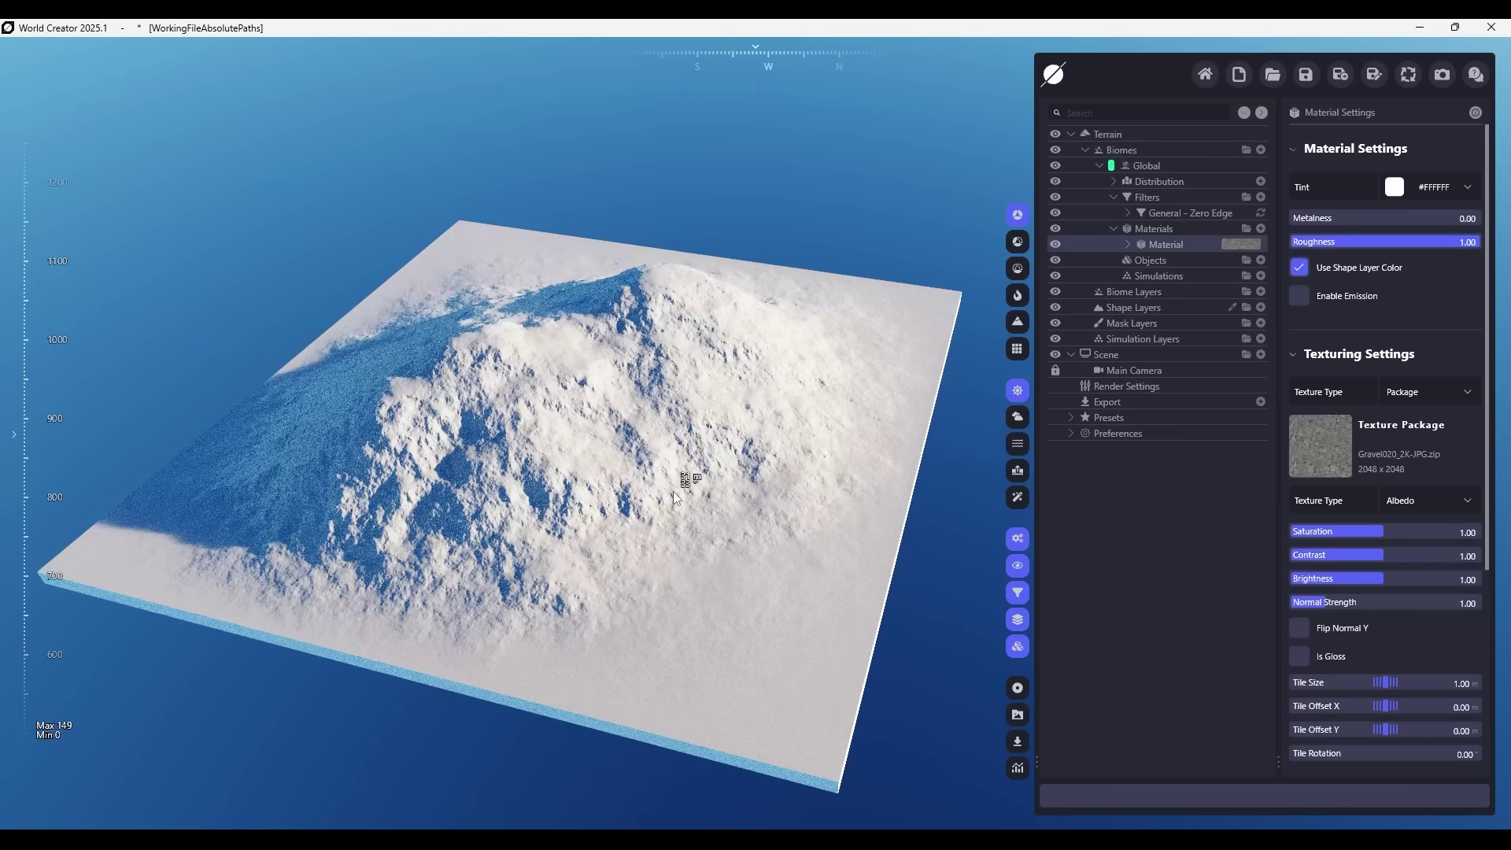
{"action": "scroll", "coordinate": [675, 497], "scroll_direction": "up", "scroll_amount": 6}
{"action": "scroll", "coordinate": [675, 498], "scroll_direction": "down", "scroll_amount": 3}
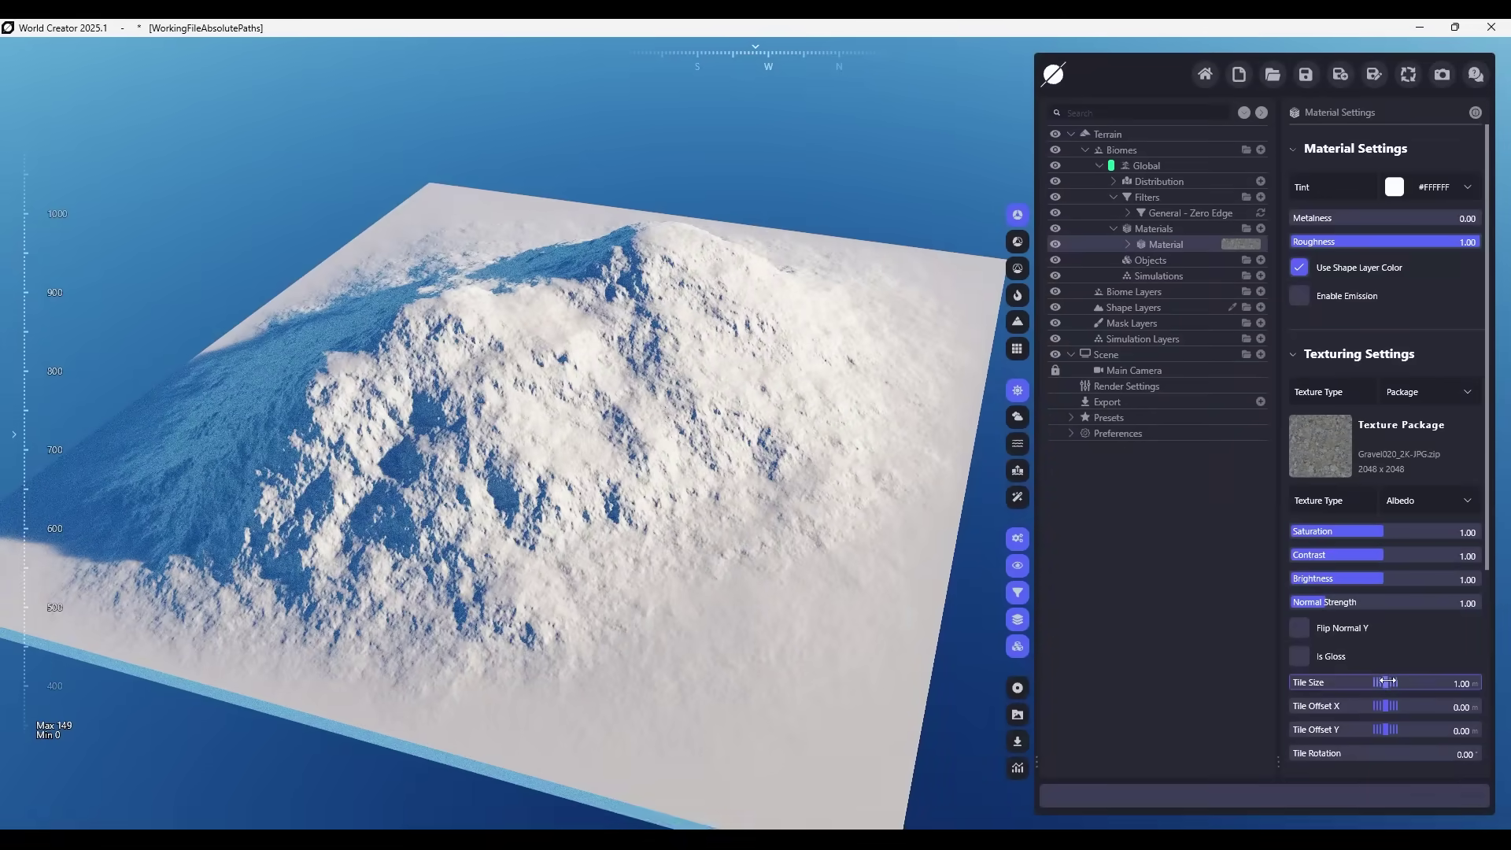
{"action": "left_click_drag", "start_coordinate": [1387, 682], "coordinate": [1395, 682]}
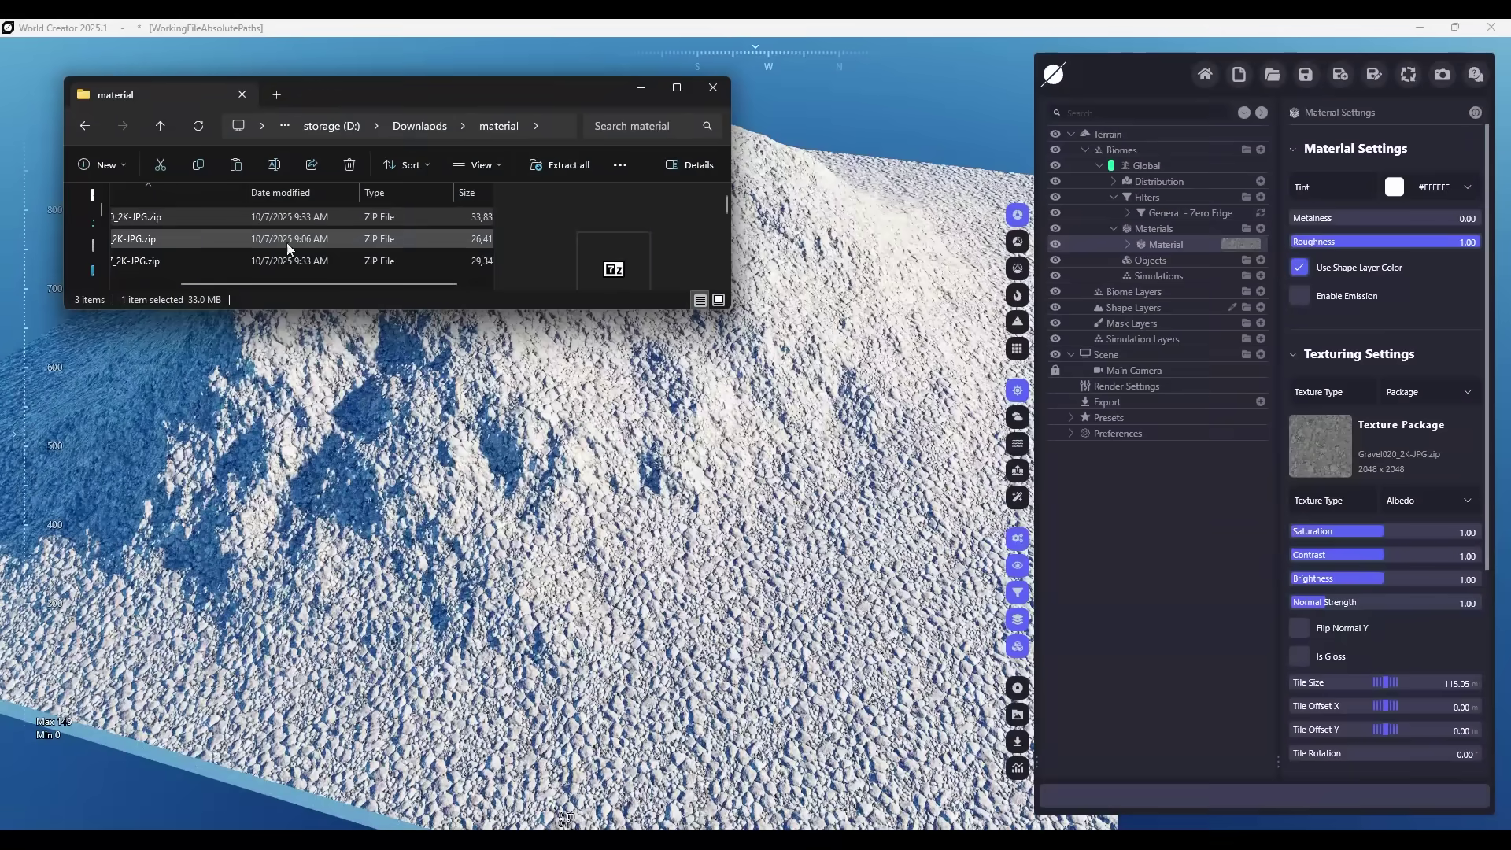
- Replace the texture package with Rocks007_2K-JPG.zip, using tile size 115.35 m, tile offsets X 2.70 and Y 5.55, and rotation 14.99
{"action": "left_click_drag", "start_coordinate": [381, 98], "coordinate": [377, 133]}
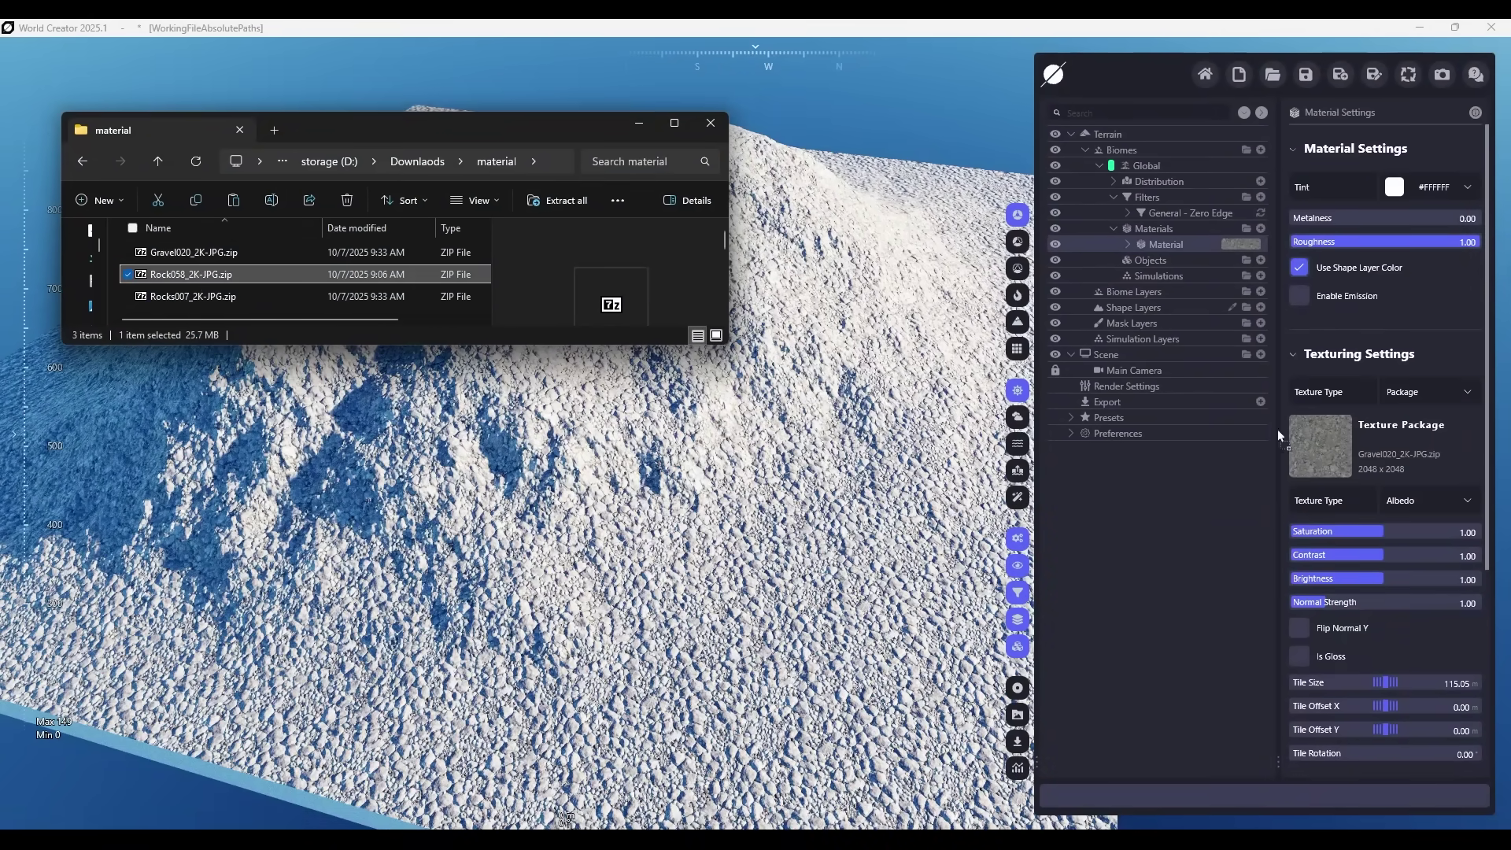
{"action": "left_click_drag", "start_coordinate": [1323, 444], "coordinate": [1311, 472]}
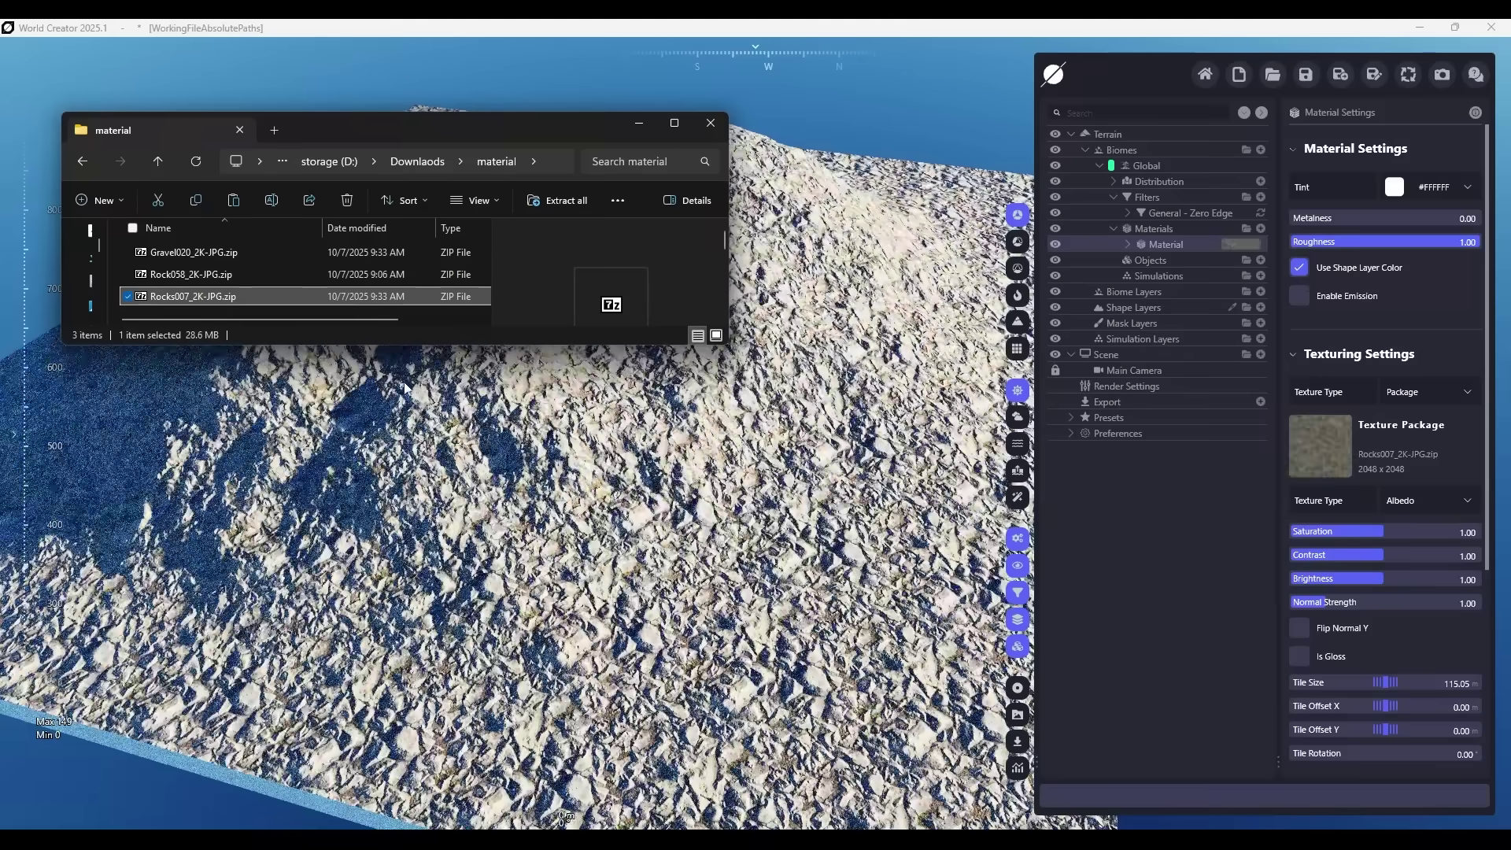
{"action": "left_click_drag", "start_coordinate": [1394, 681], "coordinate": [1374, 738]}
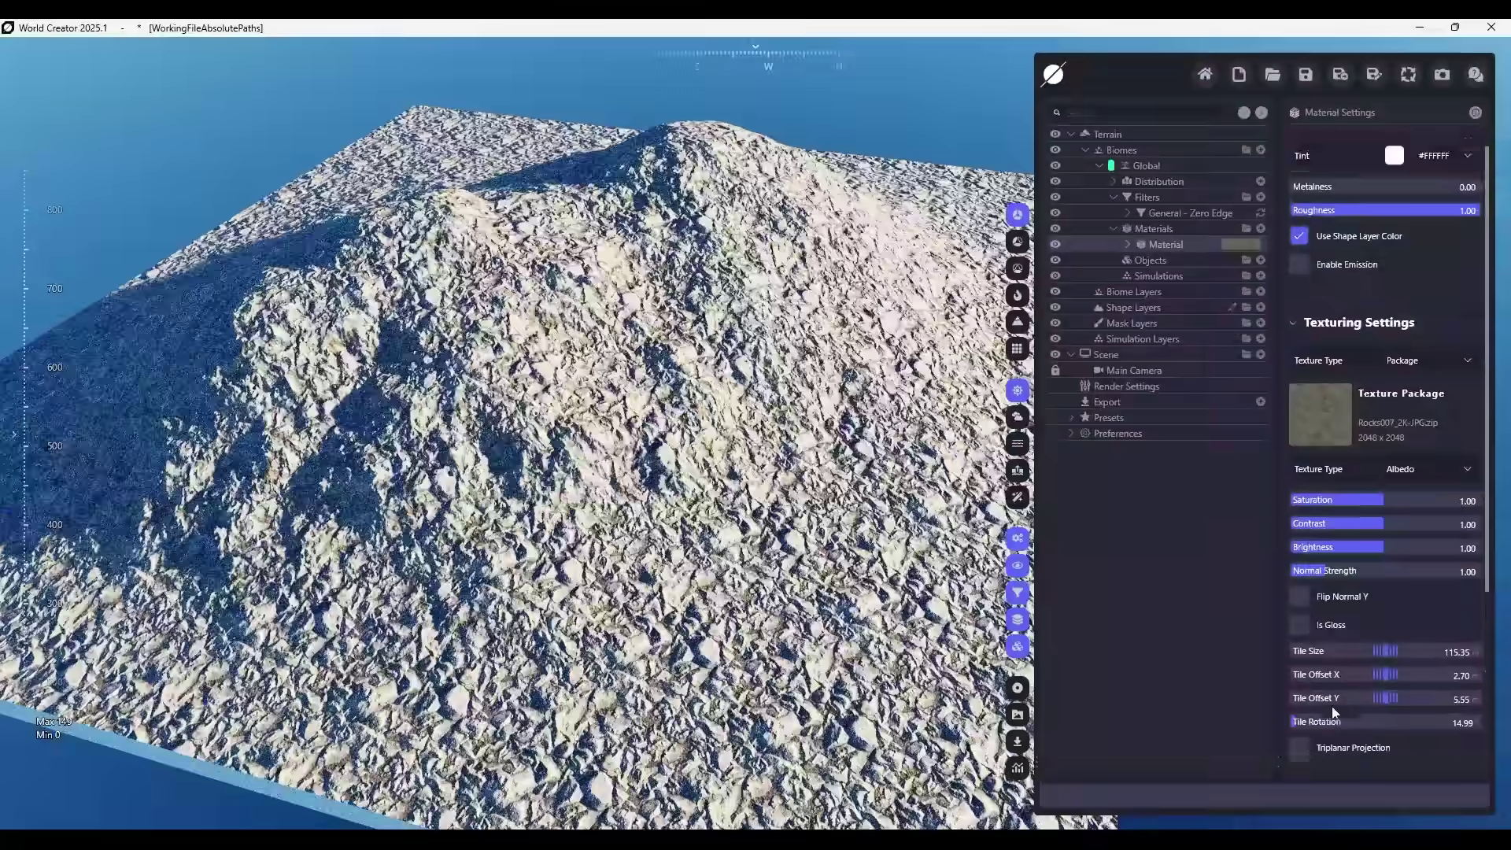
- Adjust the displacement height scale of the rock-textured material
{"action": "scroll", "coordinate": [1332, 706], "scroll_direction": "down", "scroll_amount": 3}
{"action": "scroll", "coordinate": [1321, 687], "scroll_direction": "down", "scroll_amount": 2}
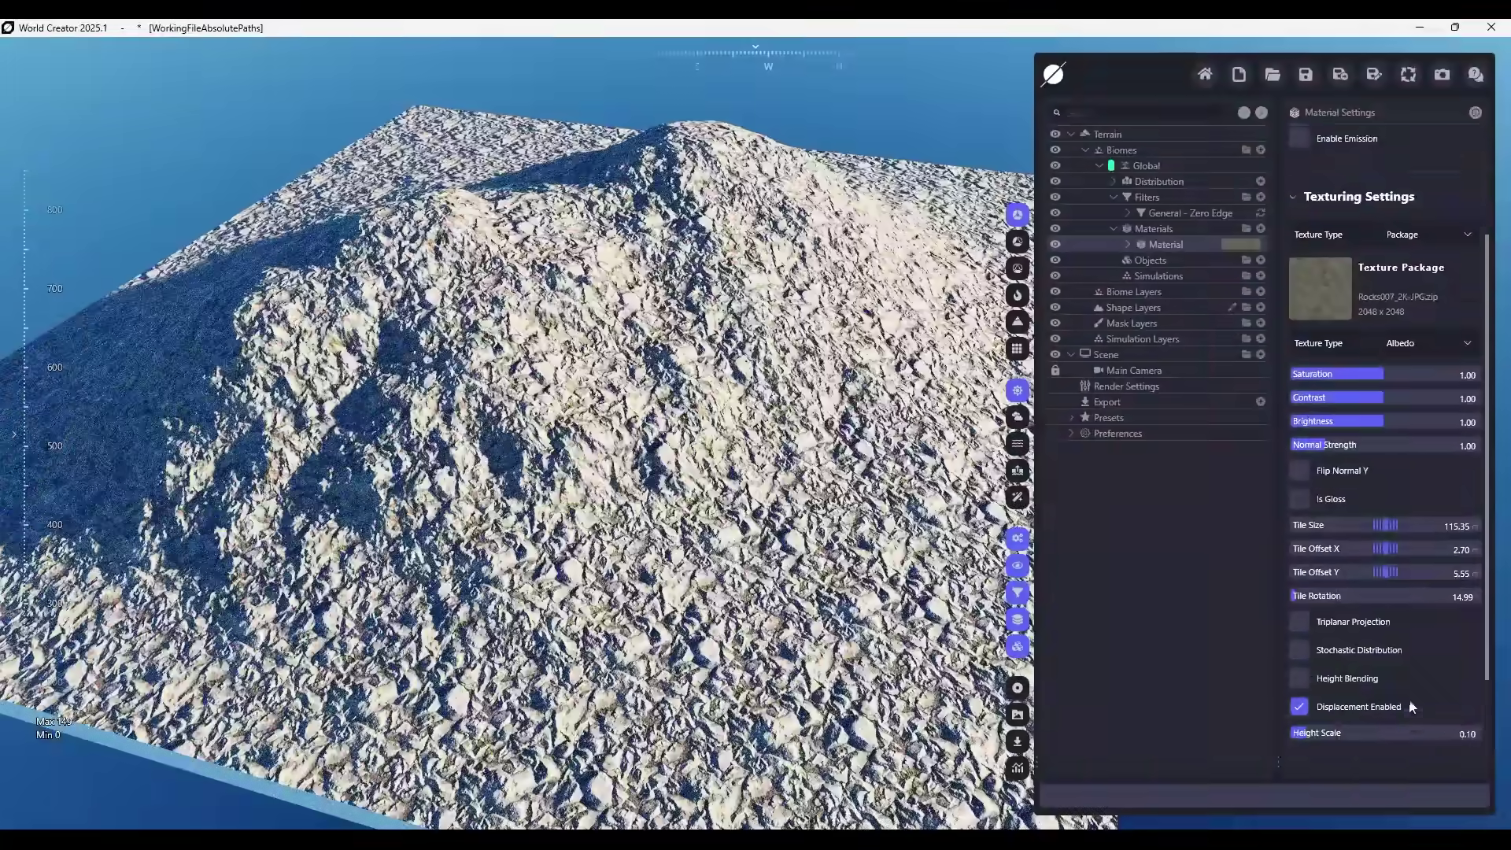
{"action": "left_click_drag", "start_coordinate": [1406, 716], "coordinate": [1415, 716]}
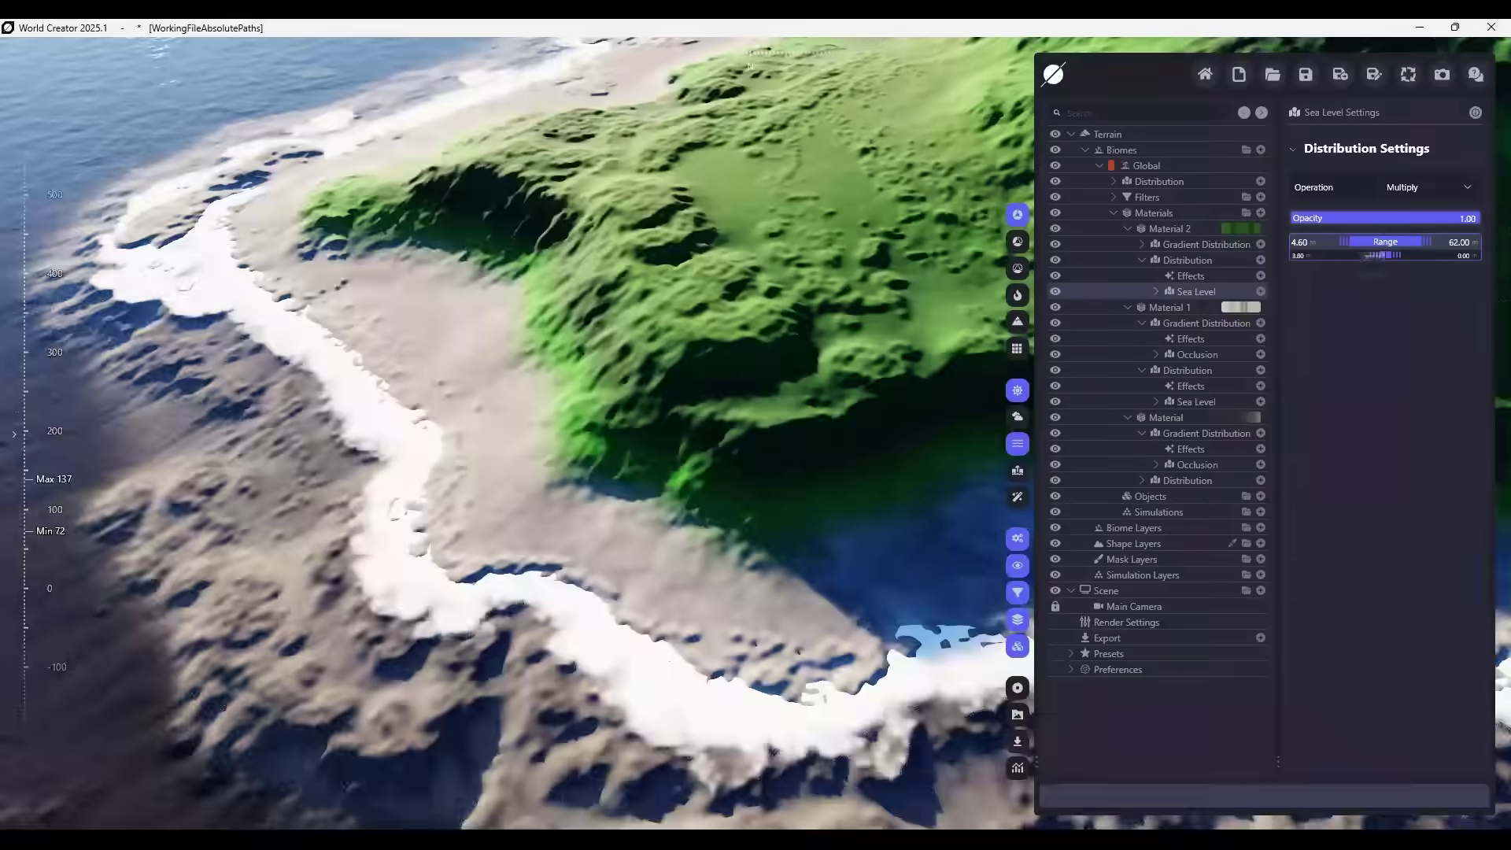
- Adjust the range falloff of the Sea Level distributions on the island's green Material 2 and sandy Material 1
{"action": "left_click_drag", "start_coordinate": [1383, 255], "coordinate": [1387, 255]}
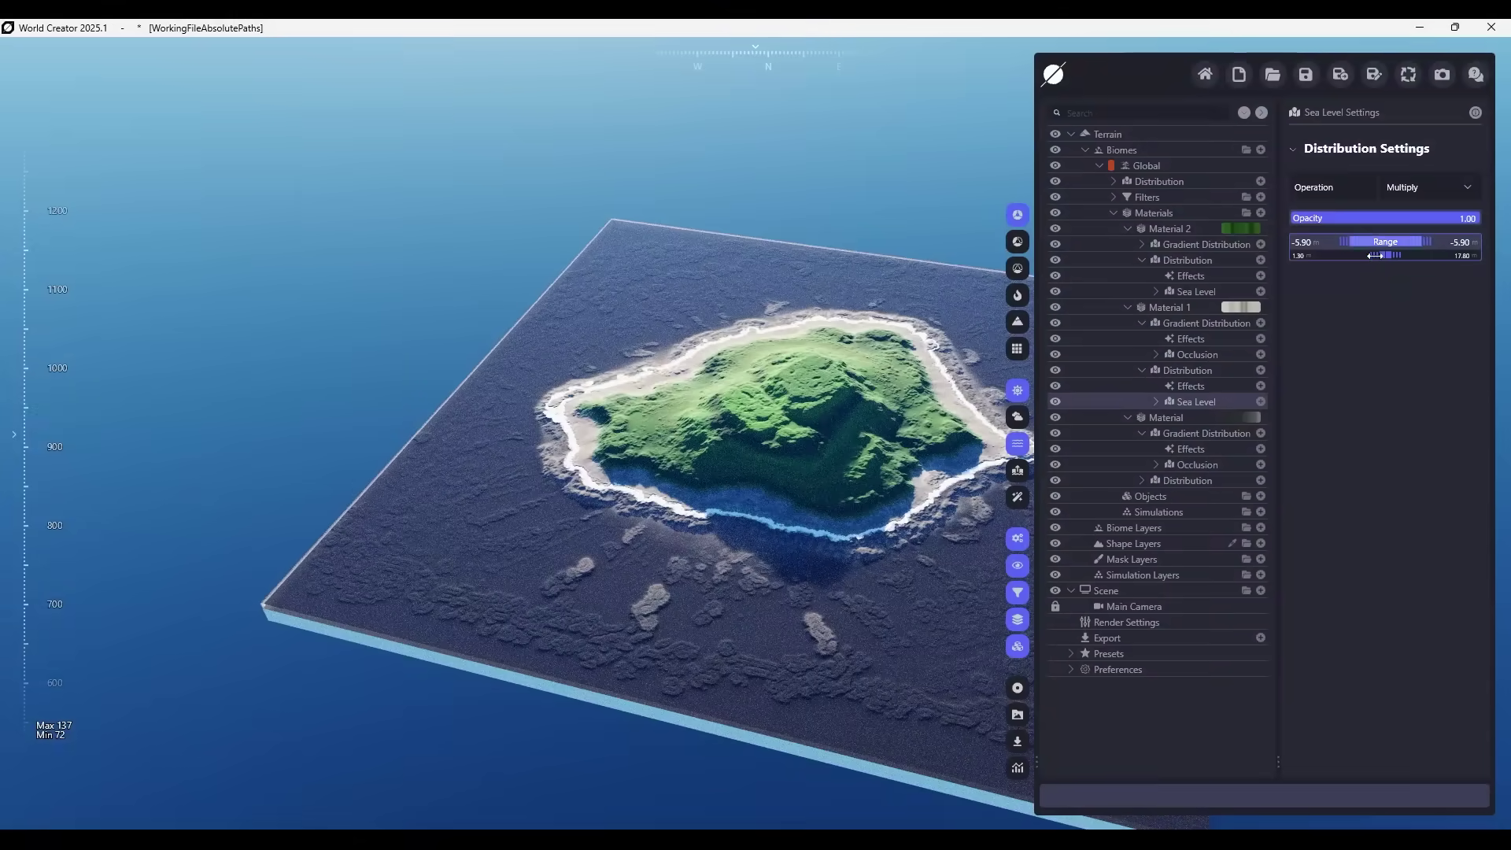
{"action": "left_click_drag", "start_coordinate": [1375, 255], "coordinate": [1381, 255]}
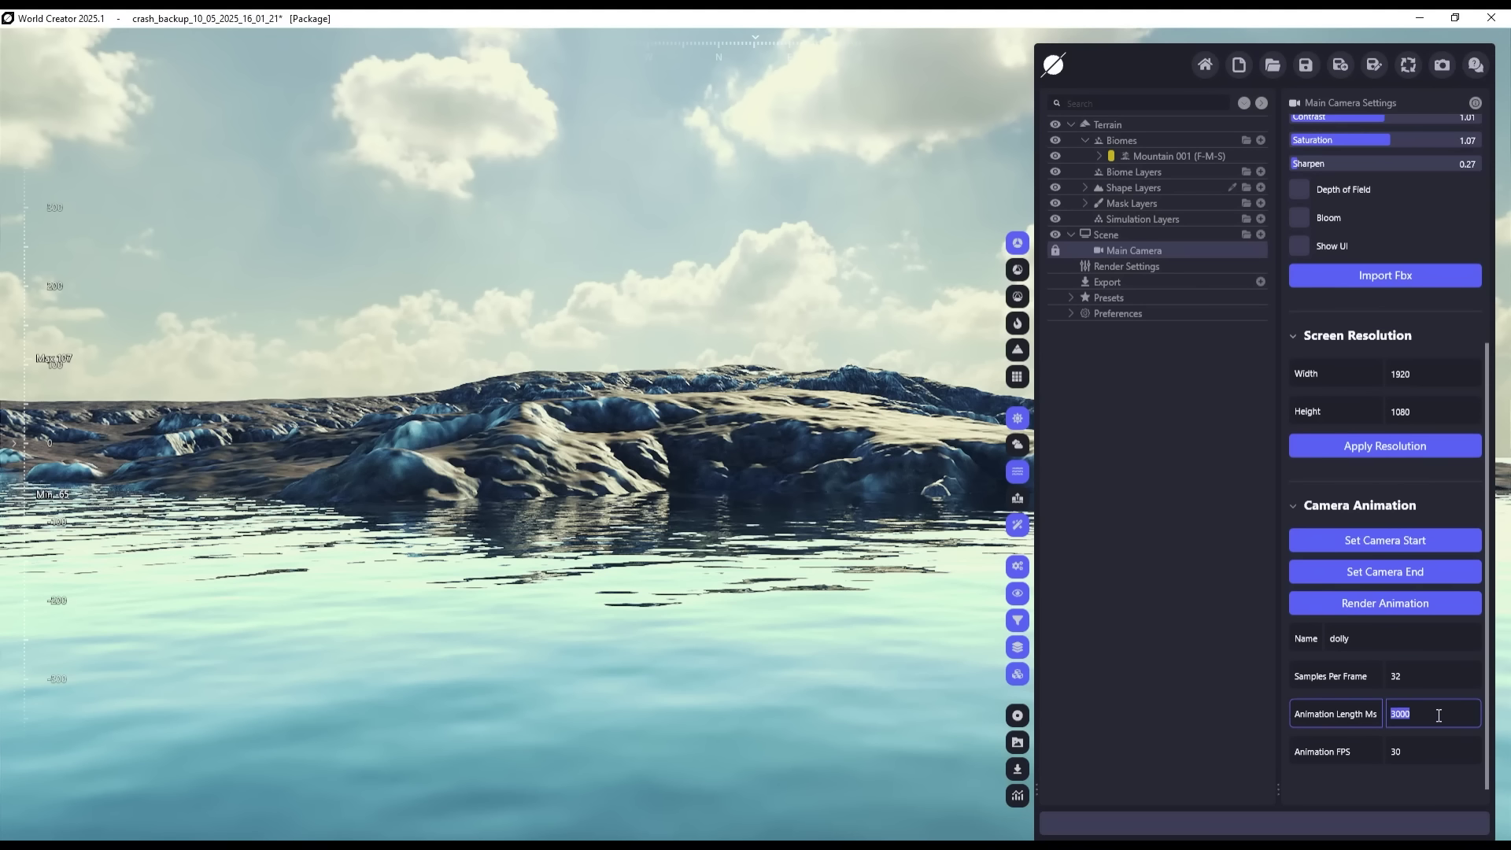
- Set the main camera's animation length to 10000 ms and open the animation FPS value for editing
{"action": "type", "text": "10000"}
{"action": "left_click", "coordinate": [1419, 749]}
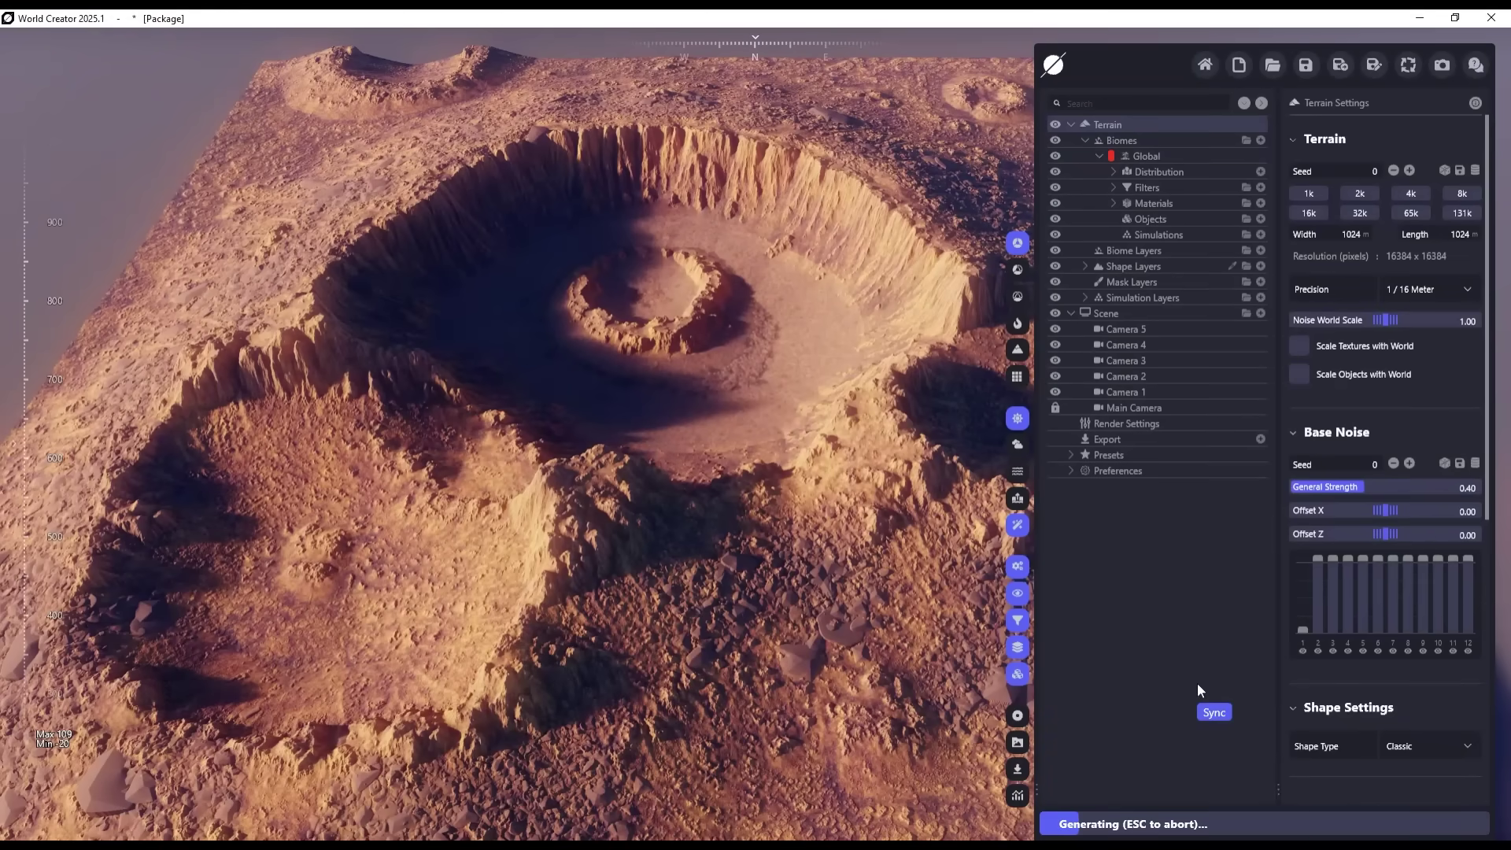
- Choose a different precision for the crater terrain
{"action": "left_click", "coordinate": [1429, 289]}
{"action": "left_click", "coordinate": [1445, 391]}
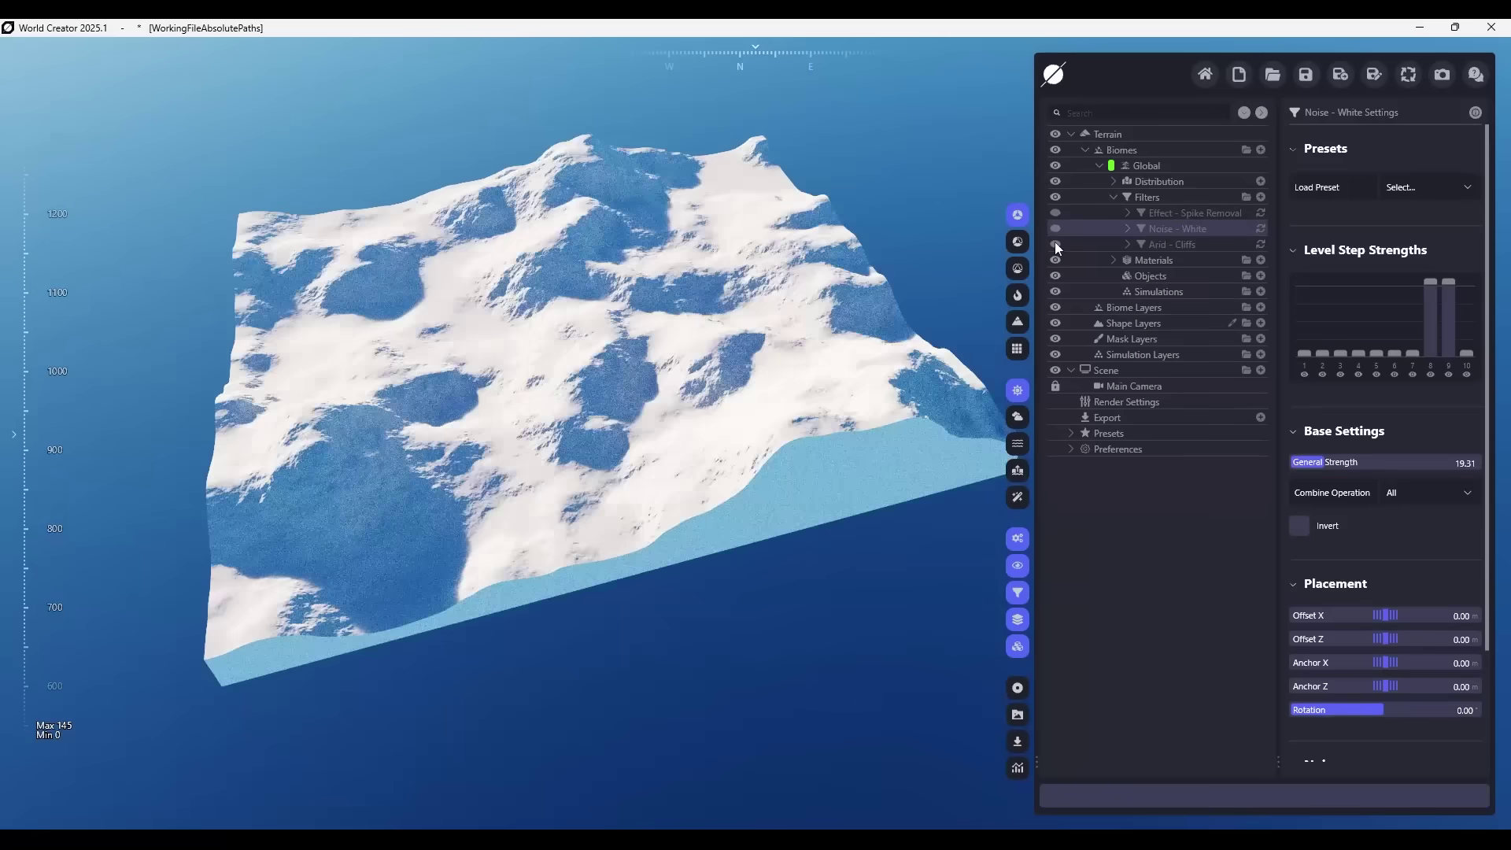
- Enable the Arid - Cliffs filter on the Global biome
{"action": "left_click", "coordinate": [1056, 245]}
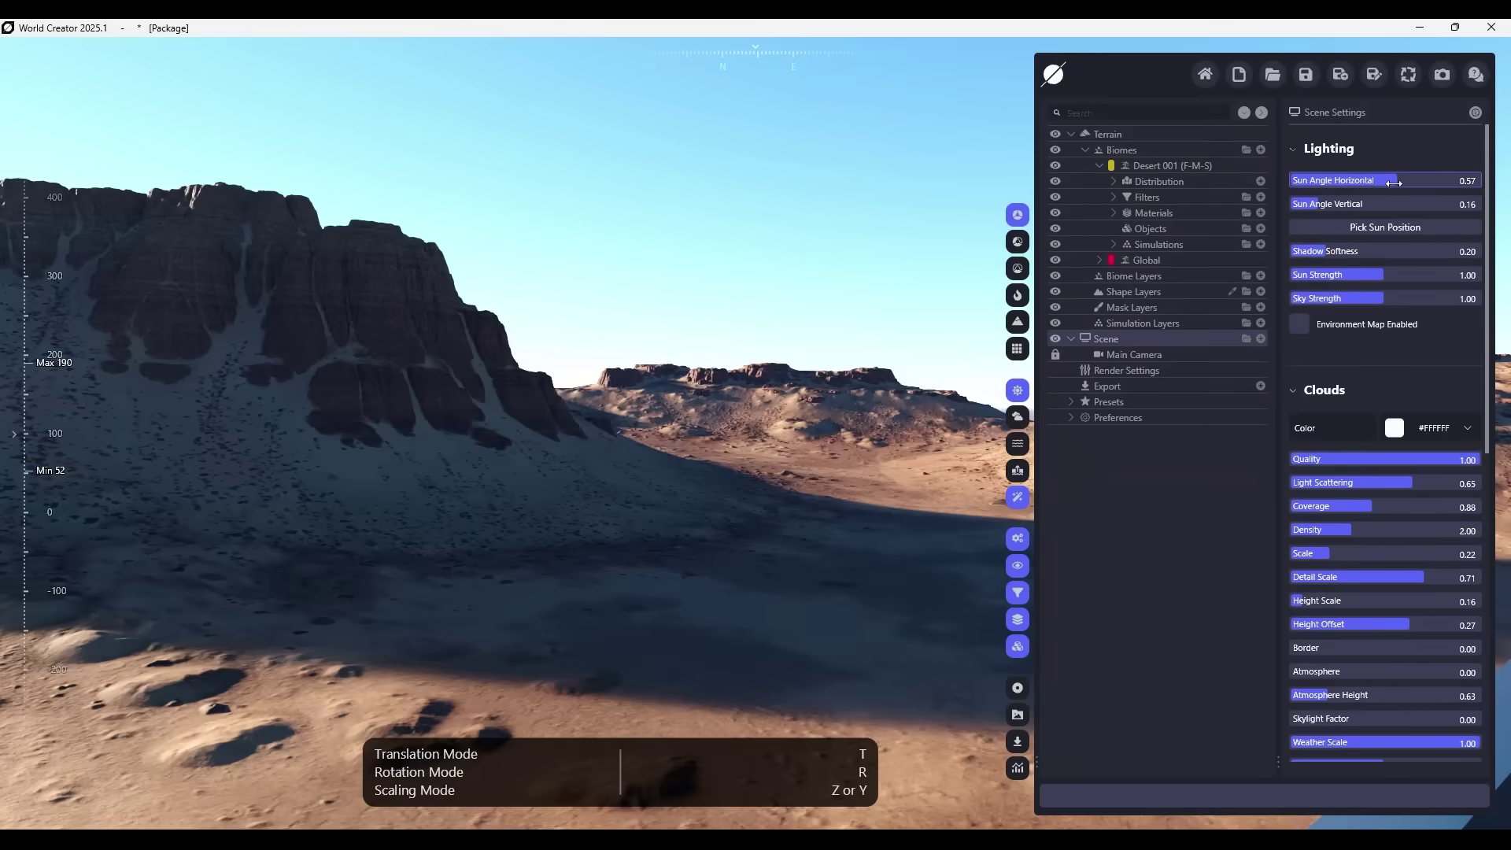
- Lower the scene's horizontal sun angle to relight the desert cliffs
{"action": "left_click_drag", "start_coordinate": [1392, 178], "coordinate": [1345, 180]}
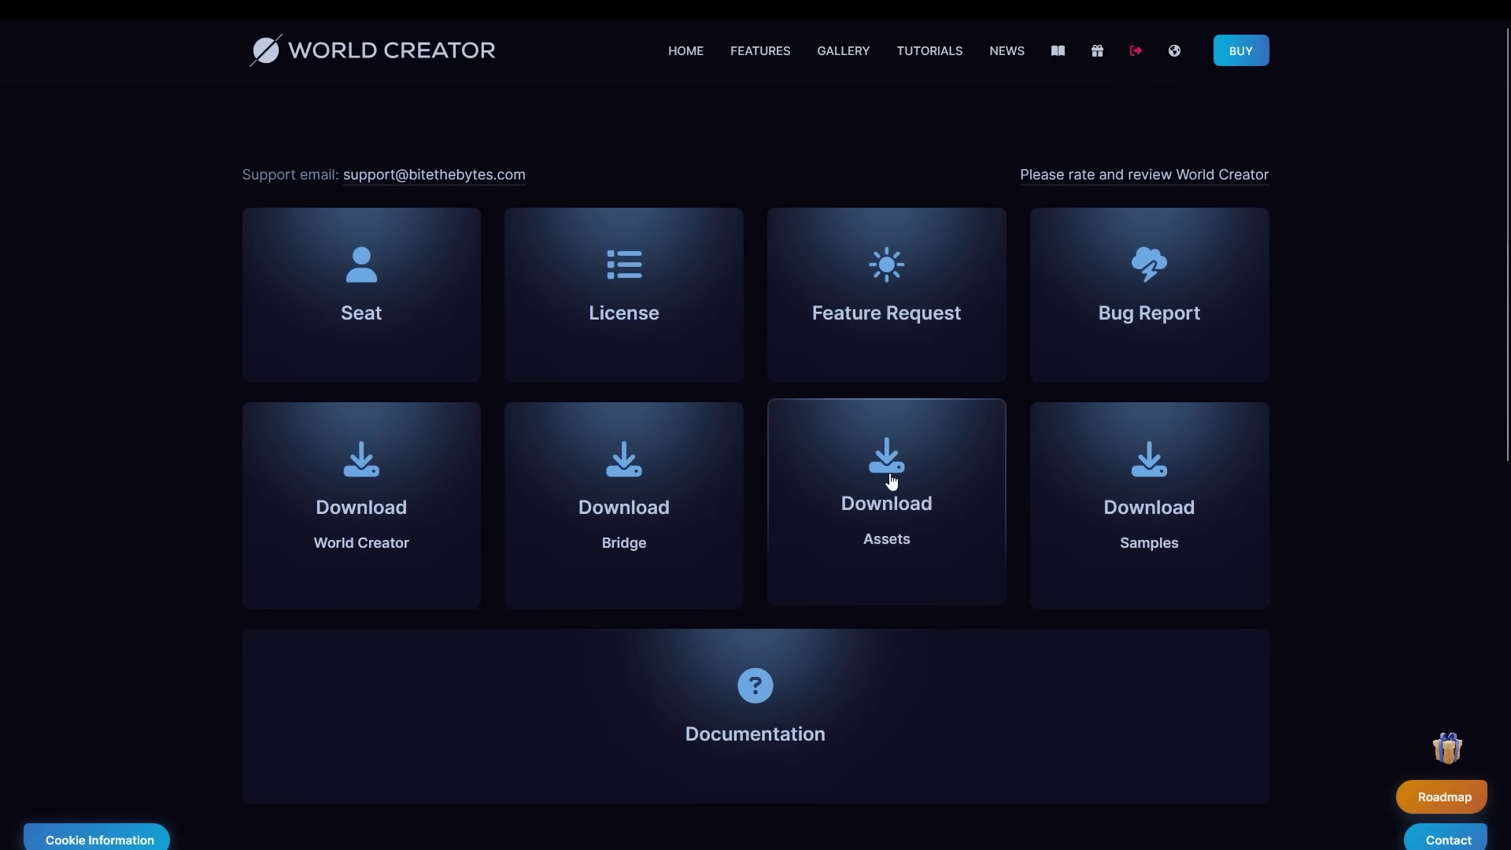
- Open the World Creator website's asset downloads and look through the Objects, Biomes and LUTs categories
{"action": "left_click", "coordinate": [892, 482]}
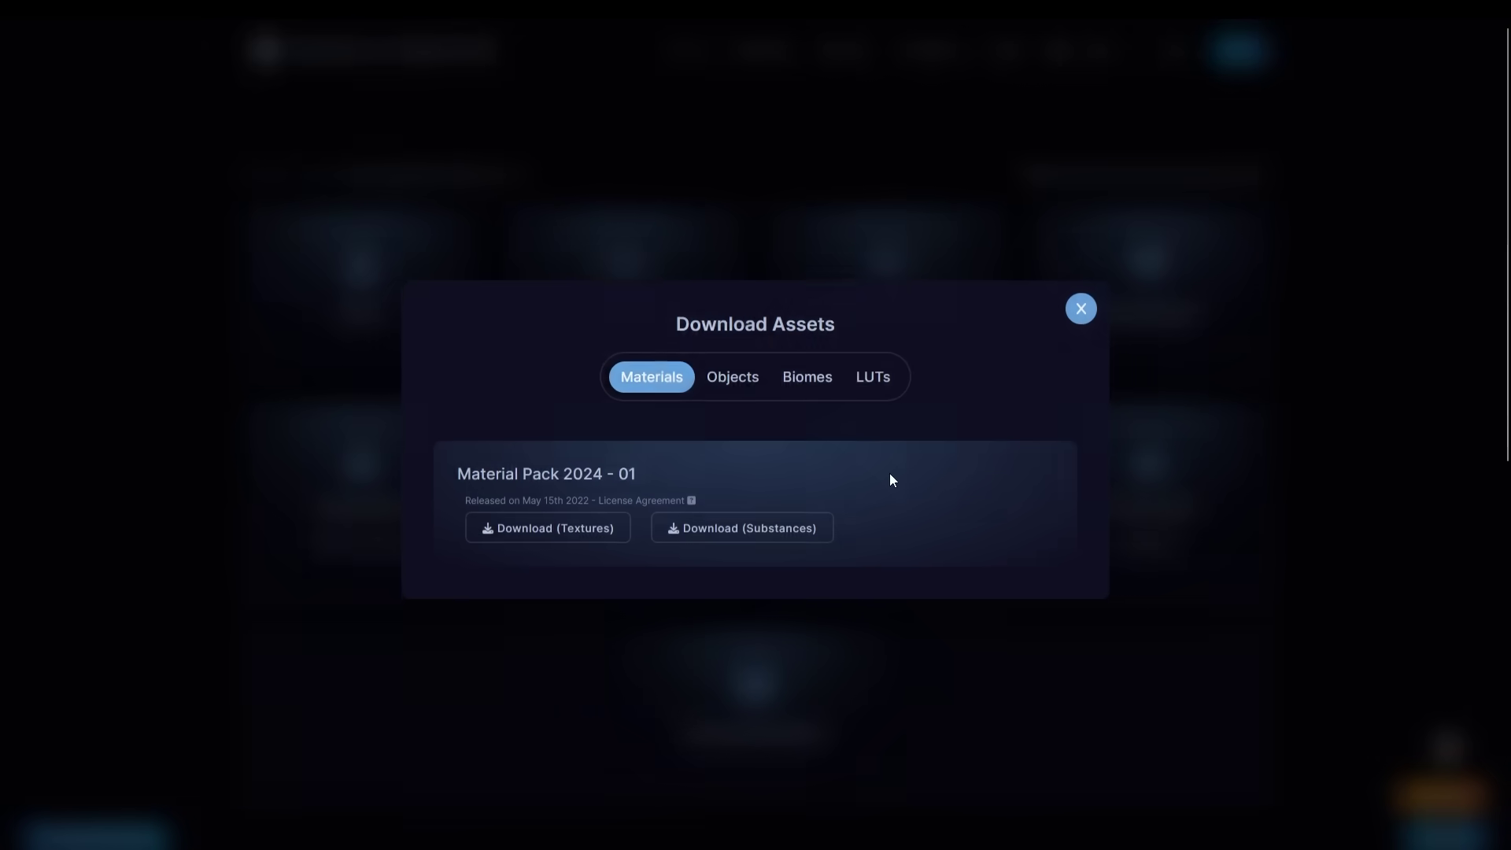
{"action": "left_click", "coordinate": [726, 398]}
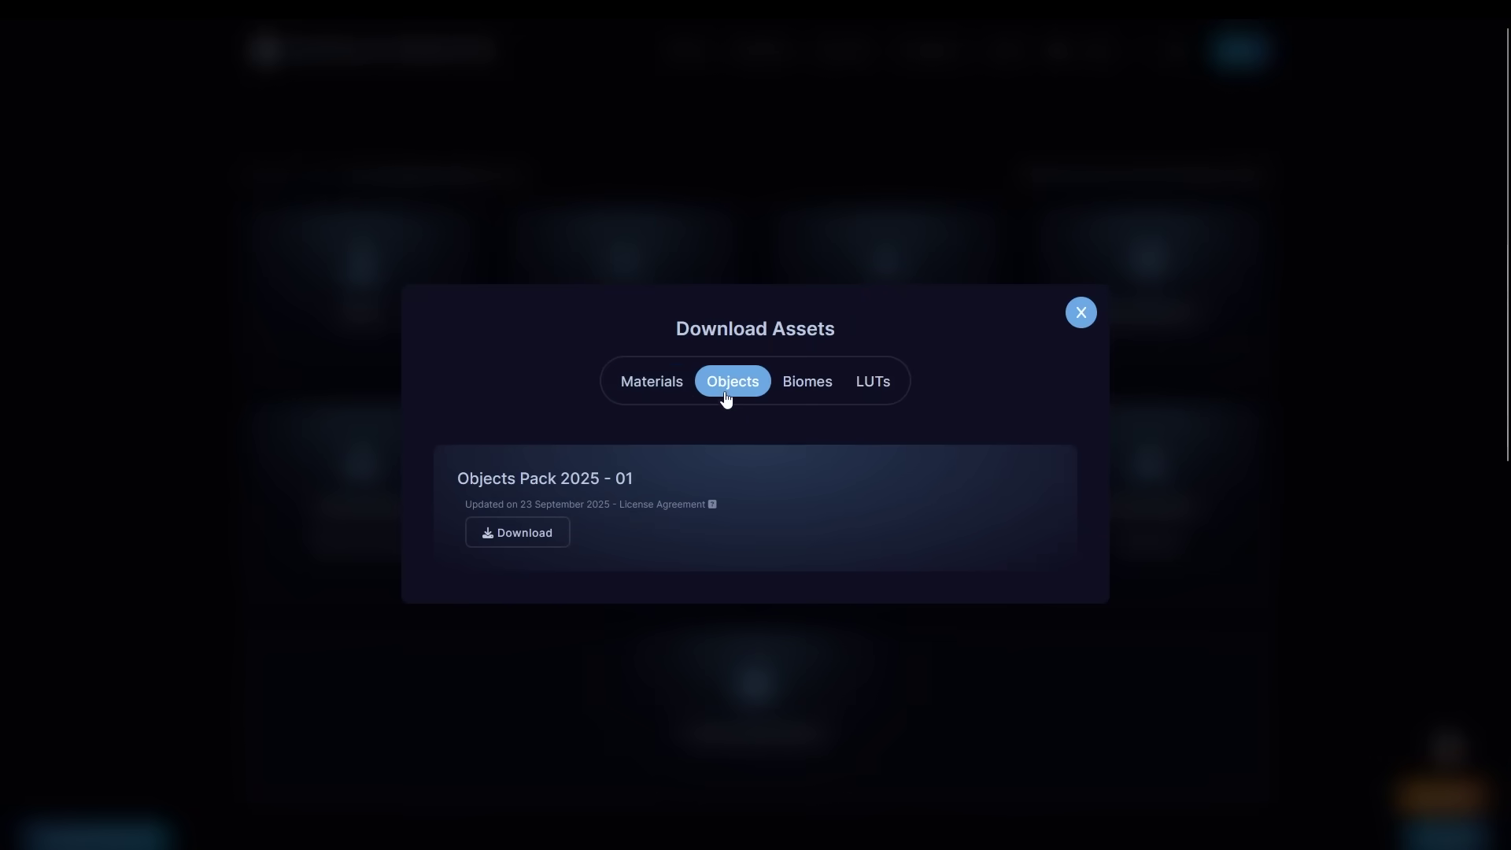
{"action": "left_click", "coordinate": [834, 385]}
{"action": "left_click", "coordinate": [871, 382]}
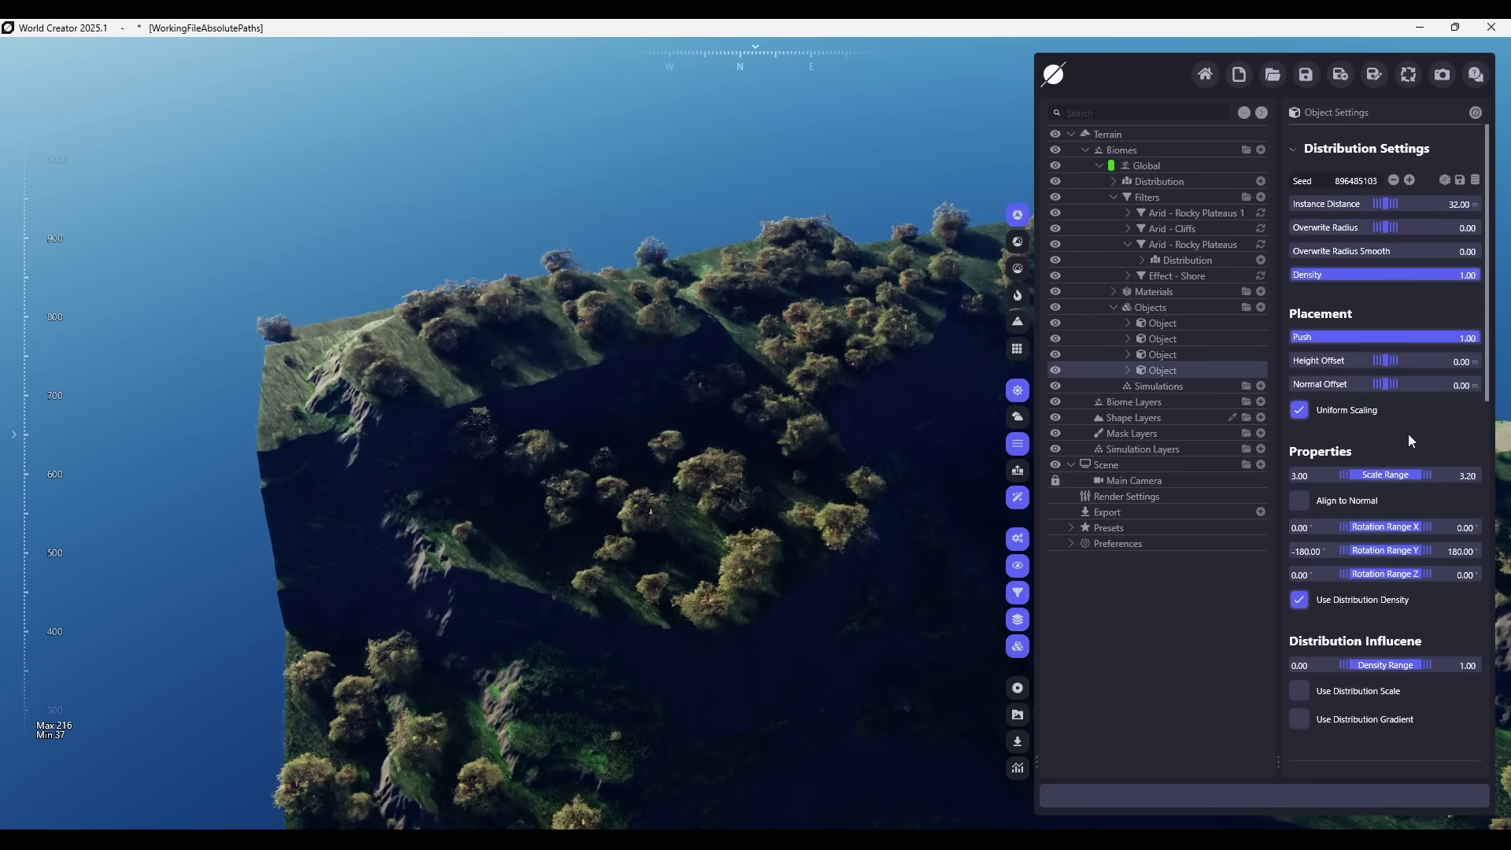
{"action": "scroll", "coordinate": [1412, 441], "scroll_direction": "down", "scroll_amount": 3}
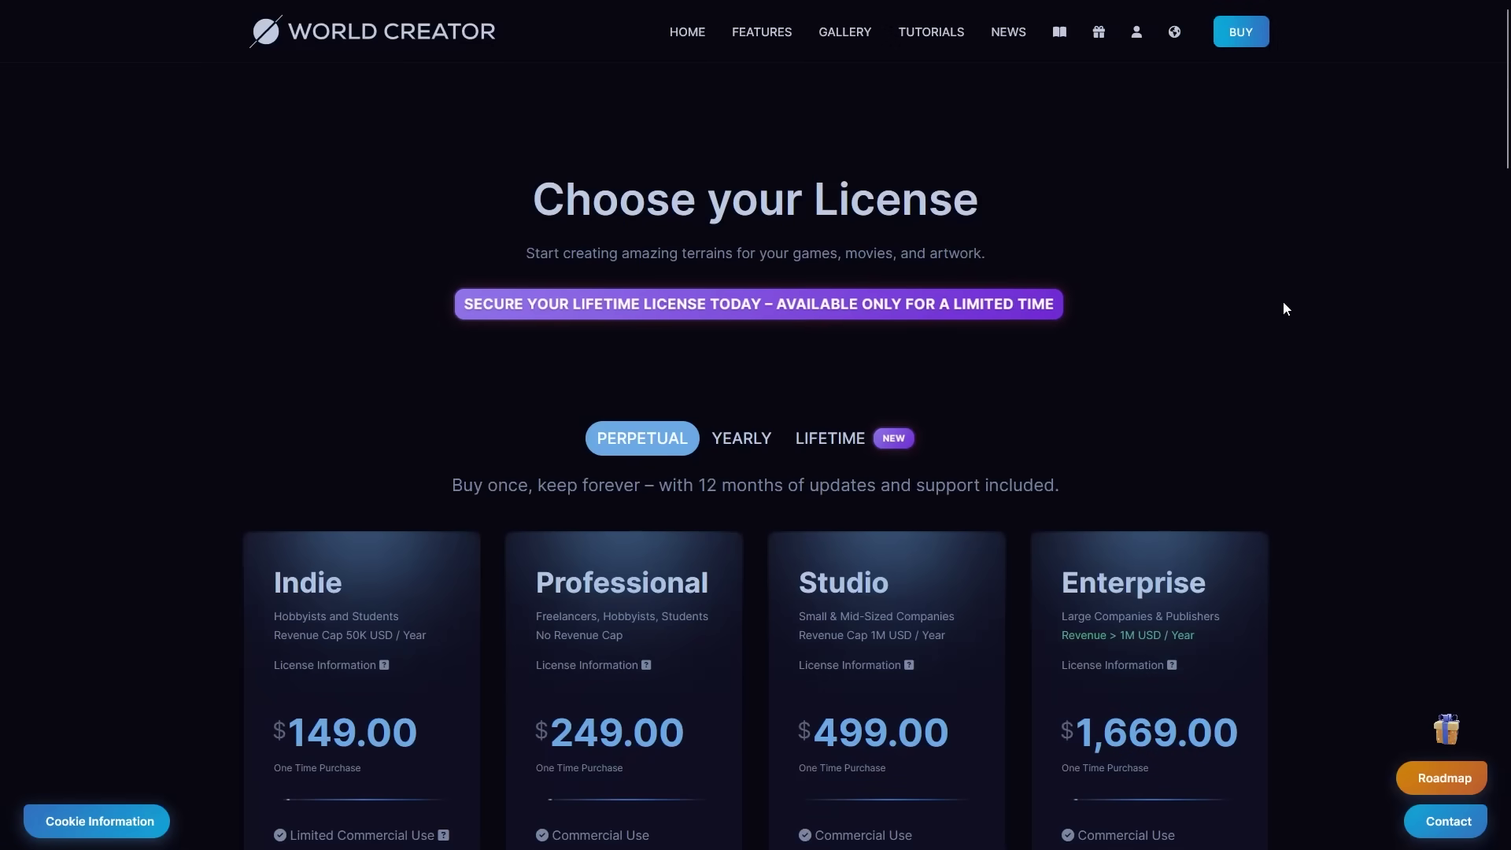
- Review the Perpetual license prices and feature lists on the World Creator website, highlighting the Studio price
{"action": "scroll", "coordinate": [1283, 308], "scroll_direction": "down", "scroll_amount": 4}
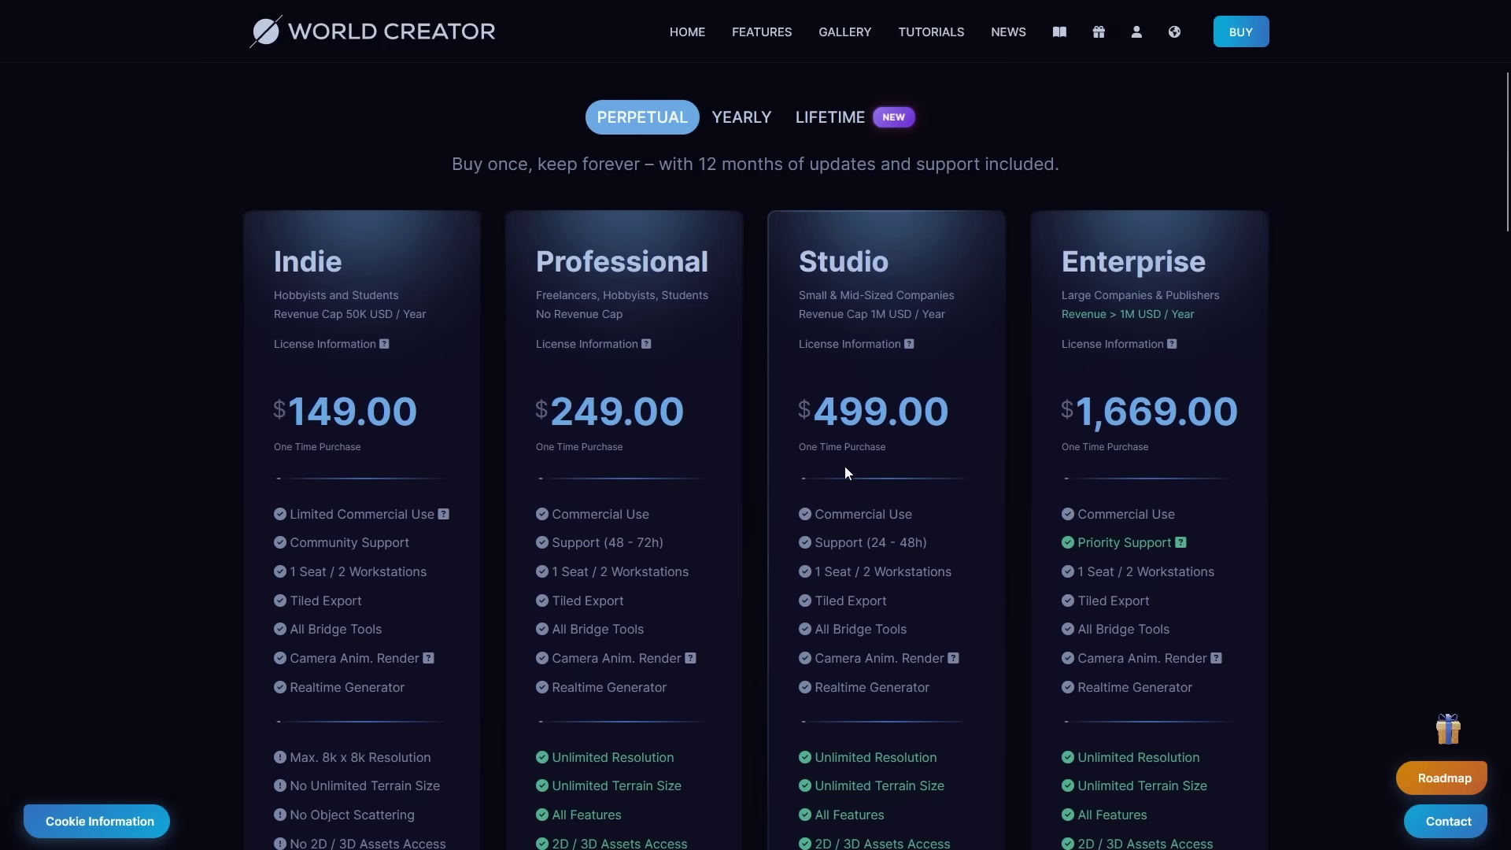
{"action": "left_click_drag", "start_coordinate": [821, 413], "coordinate": [887, 413]}
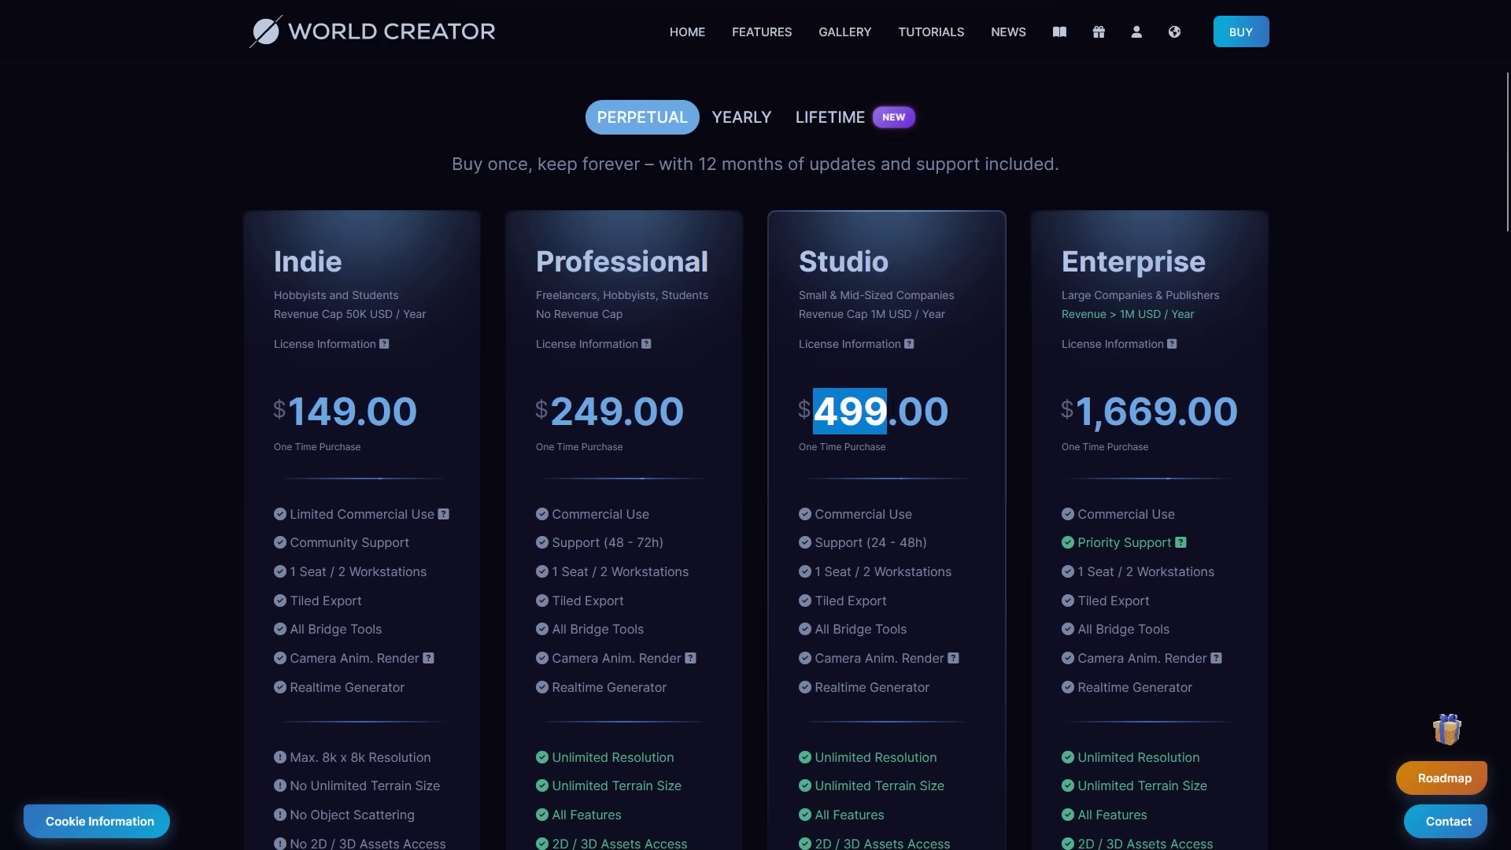
{"action": "scroll", "coordinate": [894, 410], "scroll_direction": "down", "scroll_amount": 7}
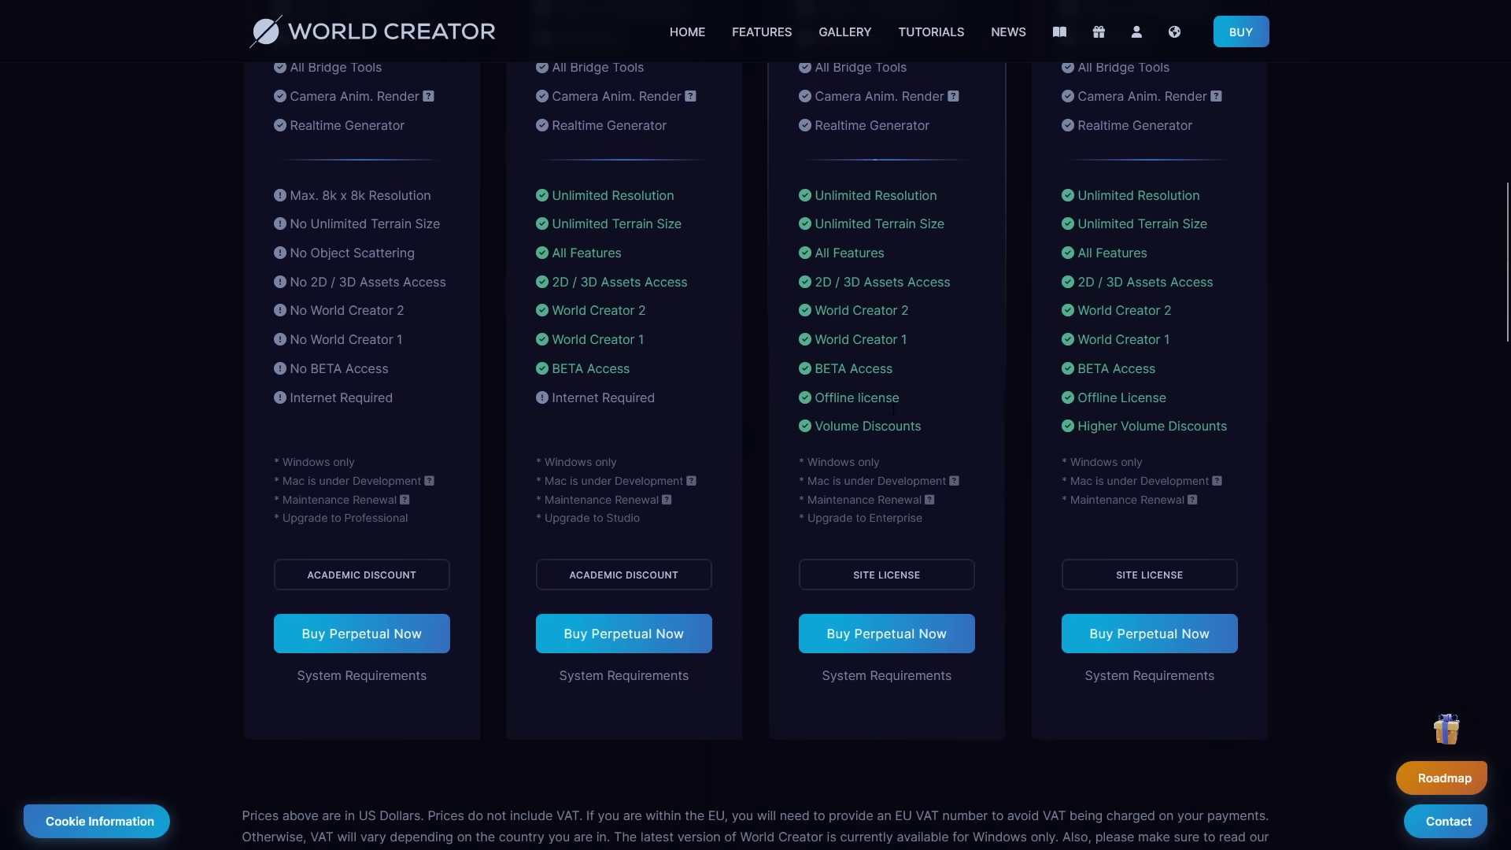
{"action": "scroll", "coordinate": [893, 410], "scroll_direction": "up", "scroll_amount": 9}
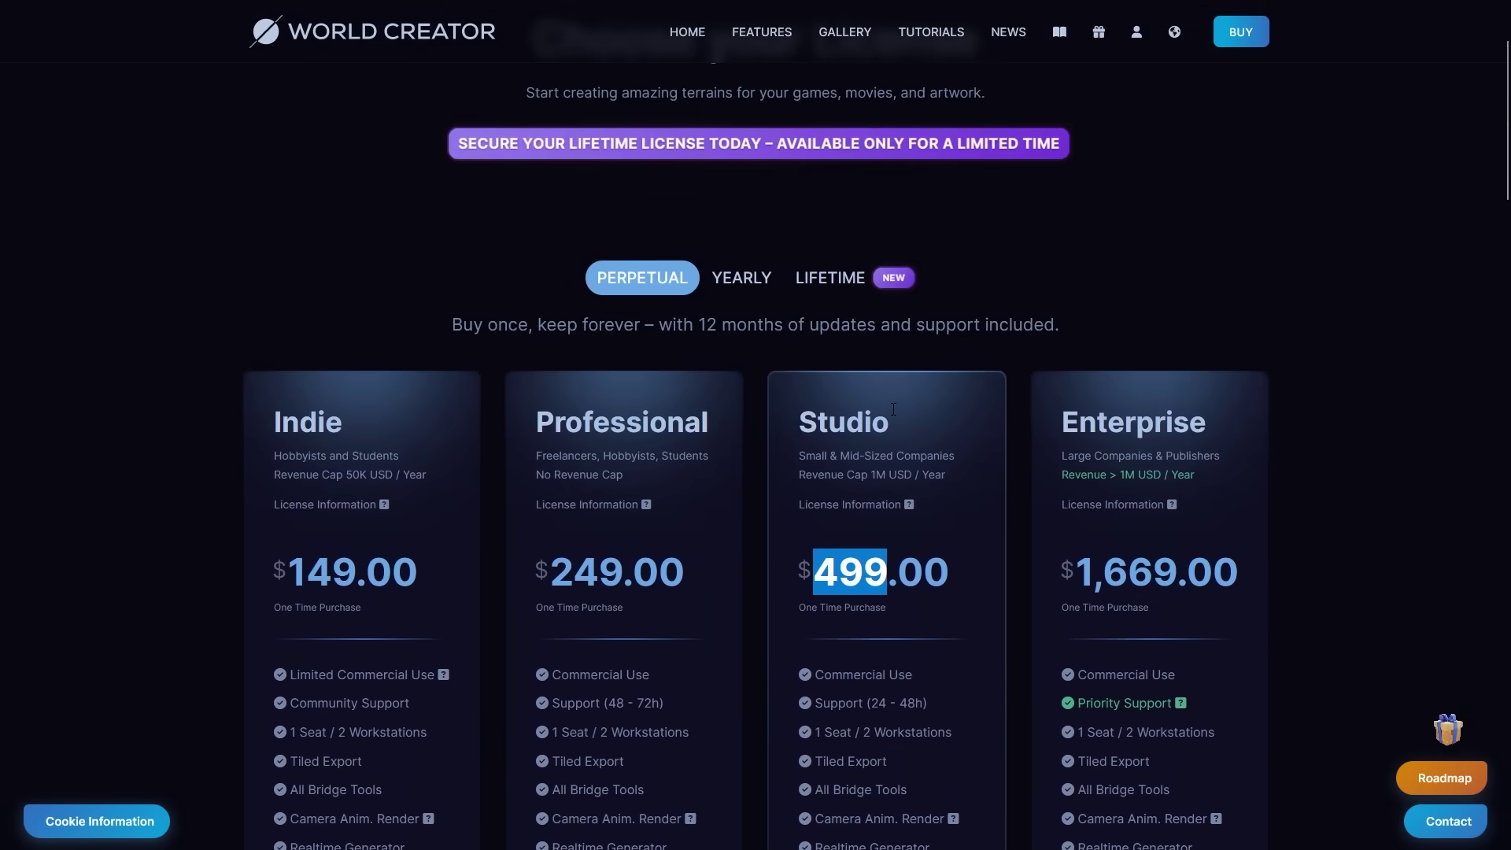
- Switch the pricing to Lifetime licenses and compare the features of each edition
{"action": "left_click", "coordinate": [848, 284]}
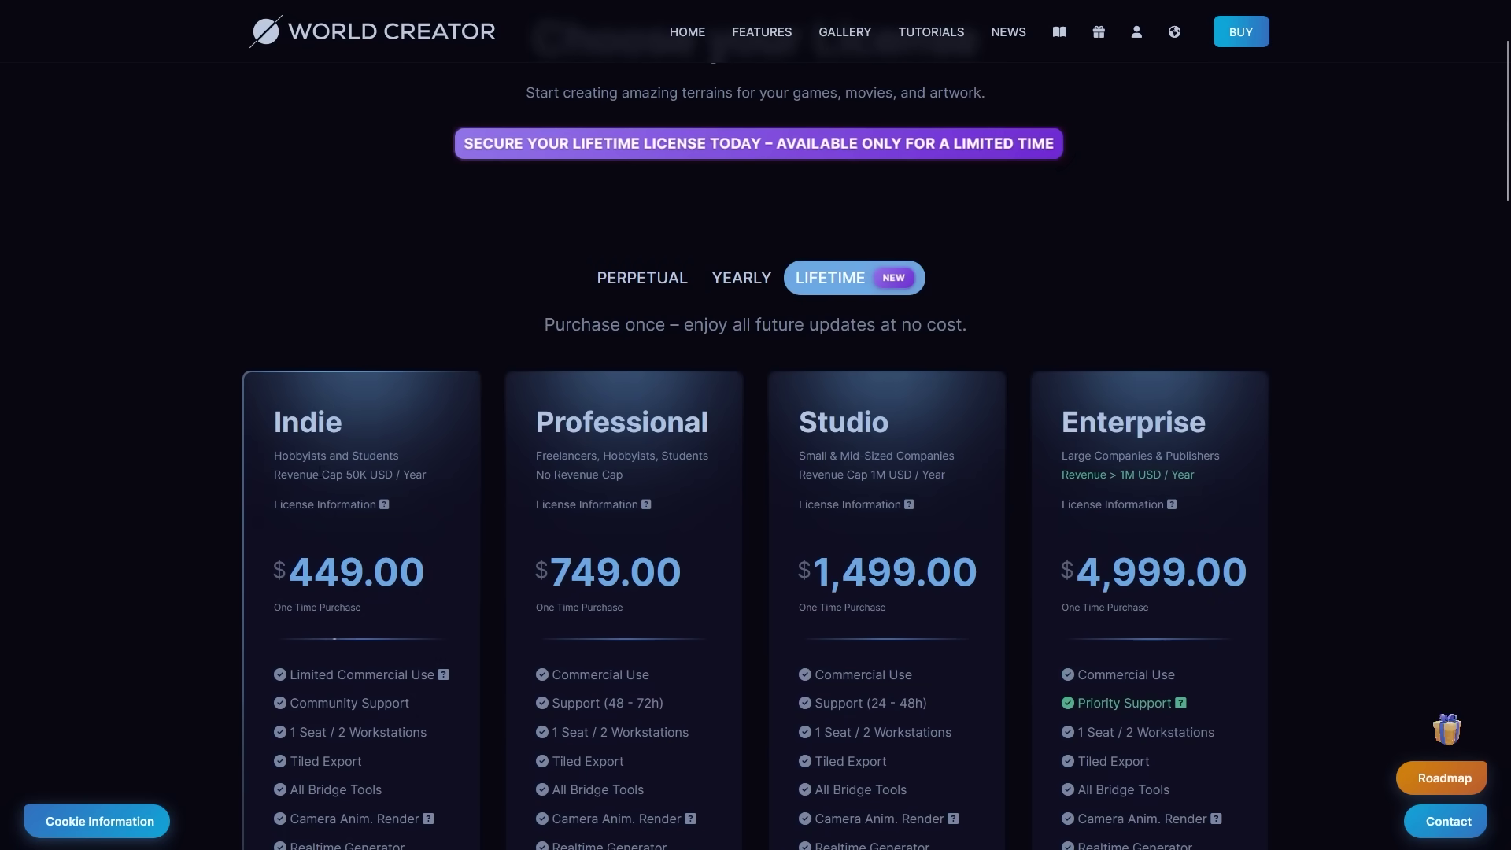
{"action": "scroll", "coordinate": [318, 471], "scroll_direction": "down", "scroll_amount": 3}
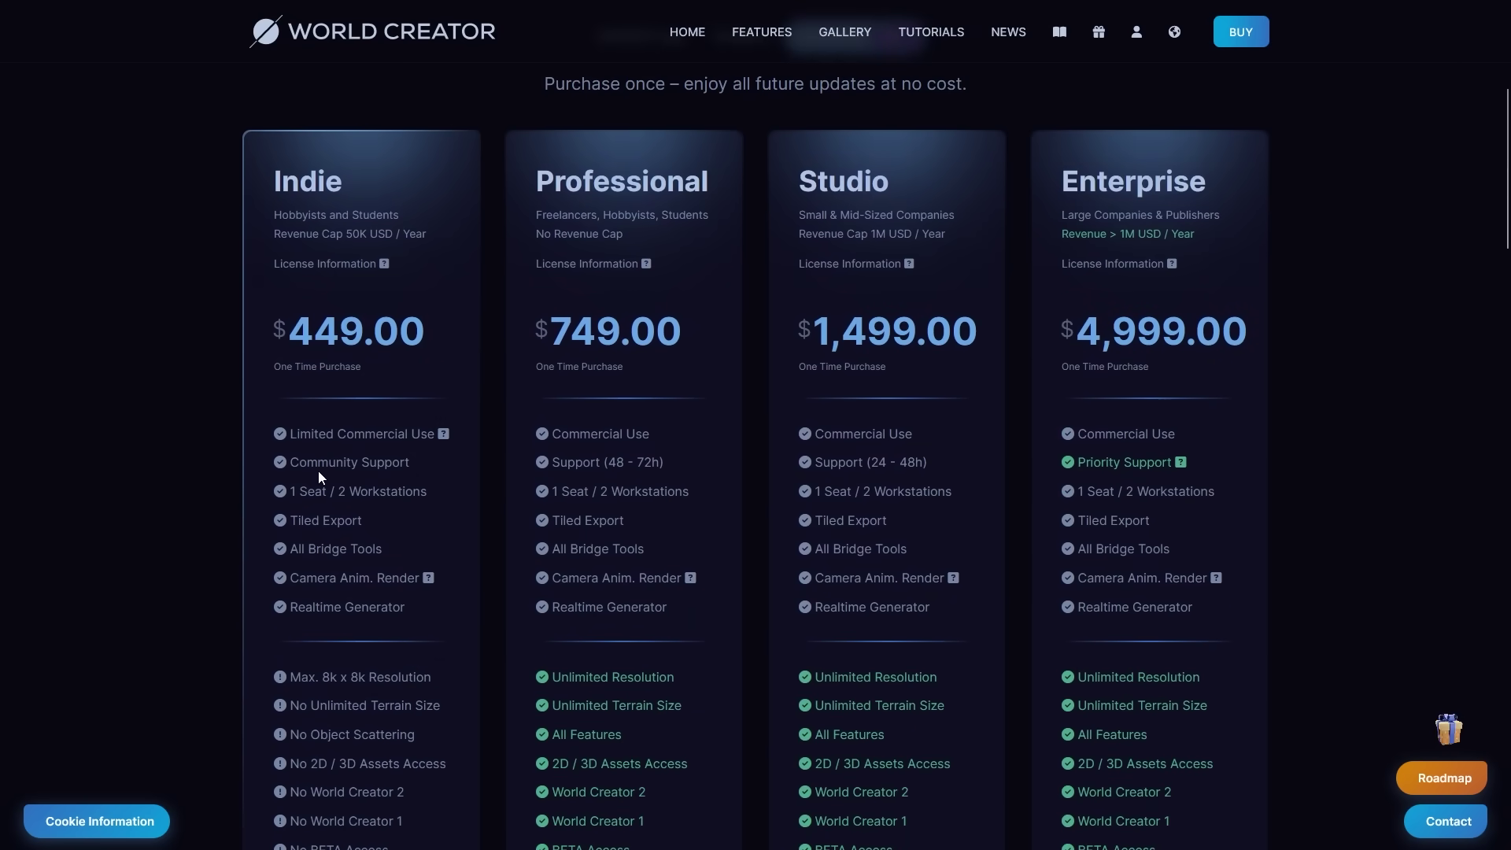
{"action": "scroll", "coordinate": [319, 472], "scroll_direction": "down", "scroll_amount": 5}
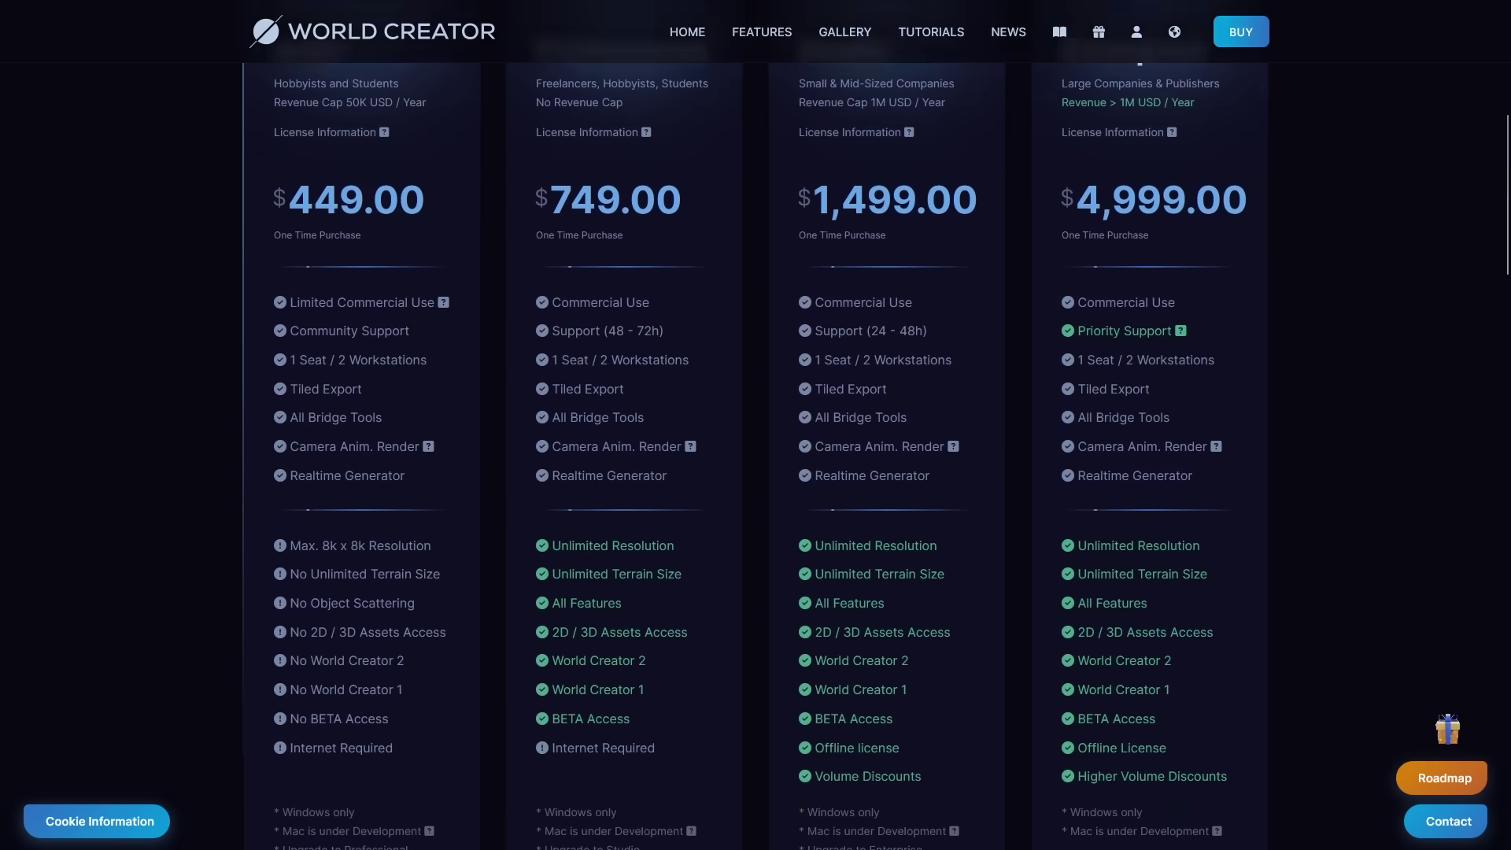
{"action": "scroll", "coordinate": [319, 476], "scroll_direction": "up", "scroll_amount": 10}
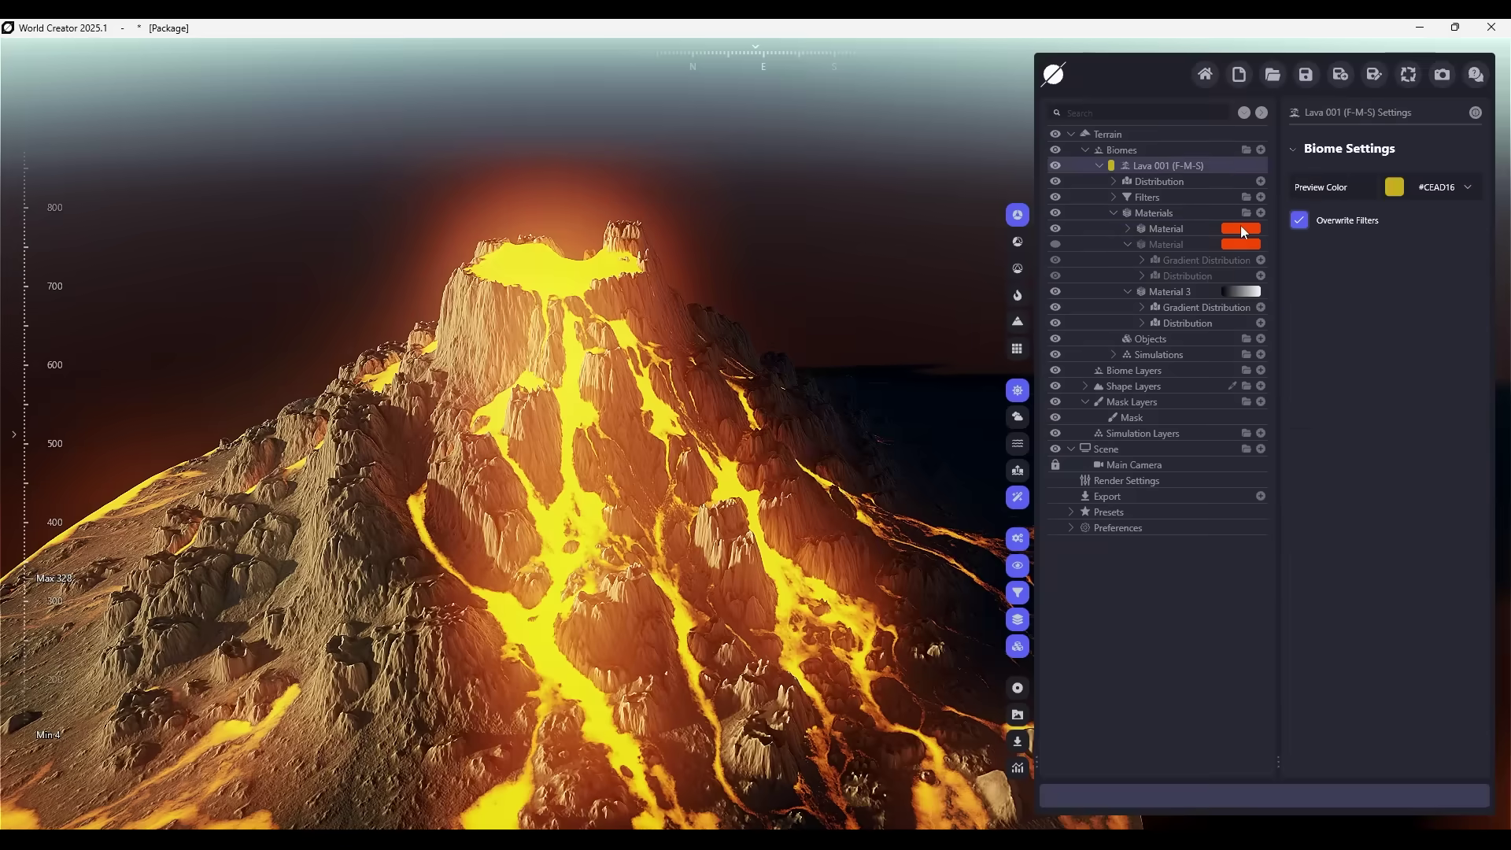
- Change the tint of the first Lava 001 material to green #52FF00, and keep shifting its hue
{"action": "left_click", "coordinate": [1242, 228]}
{"action": "left_click", "coordinate": [1359, 273]}
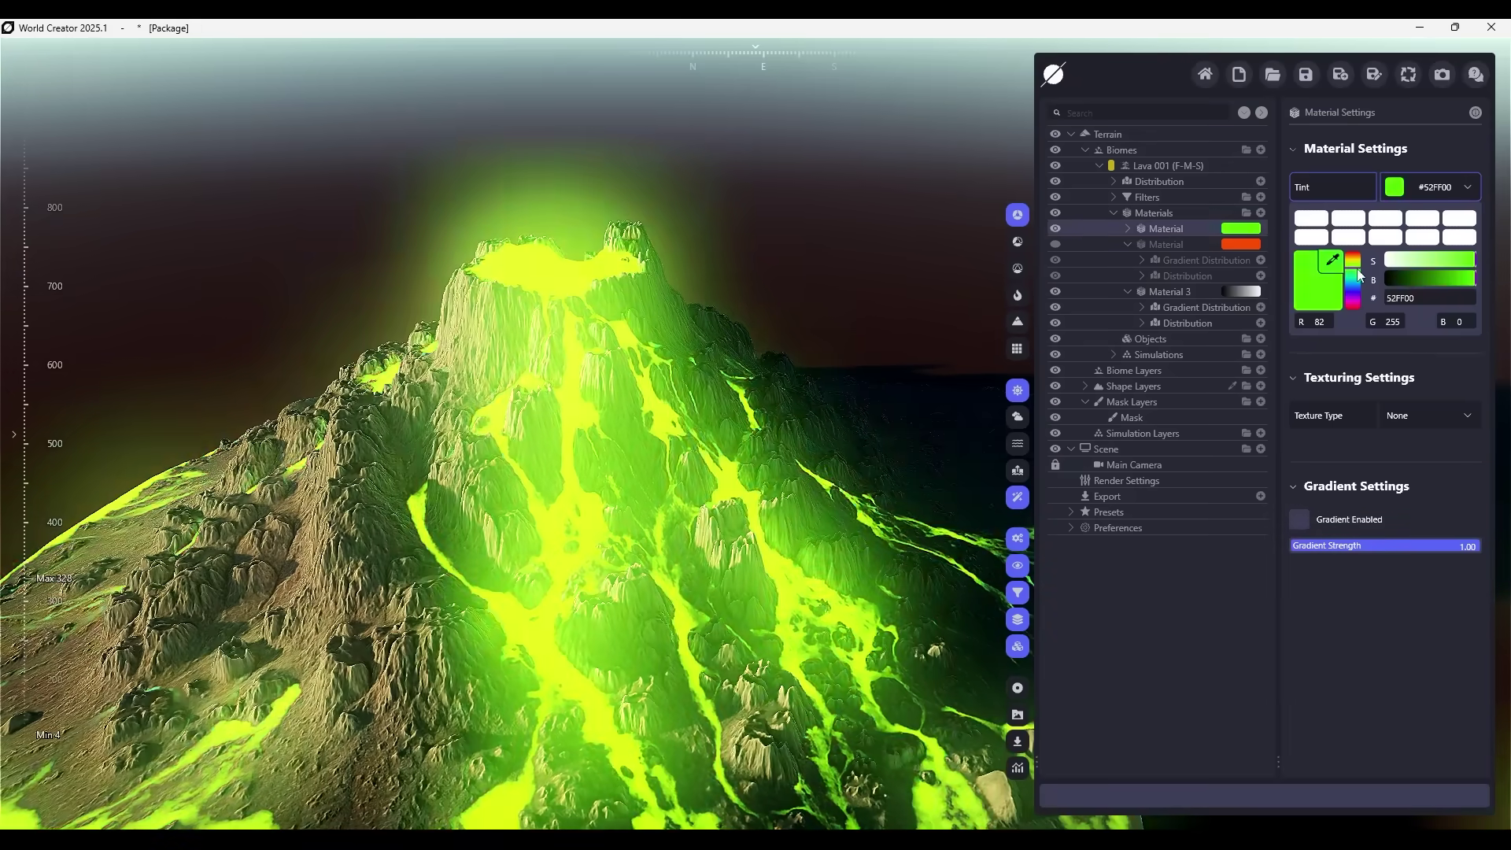
{"action": "left_click_drag", "start_coordinate": [1359, 273], "coordinate": [1357, 282]}
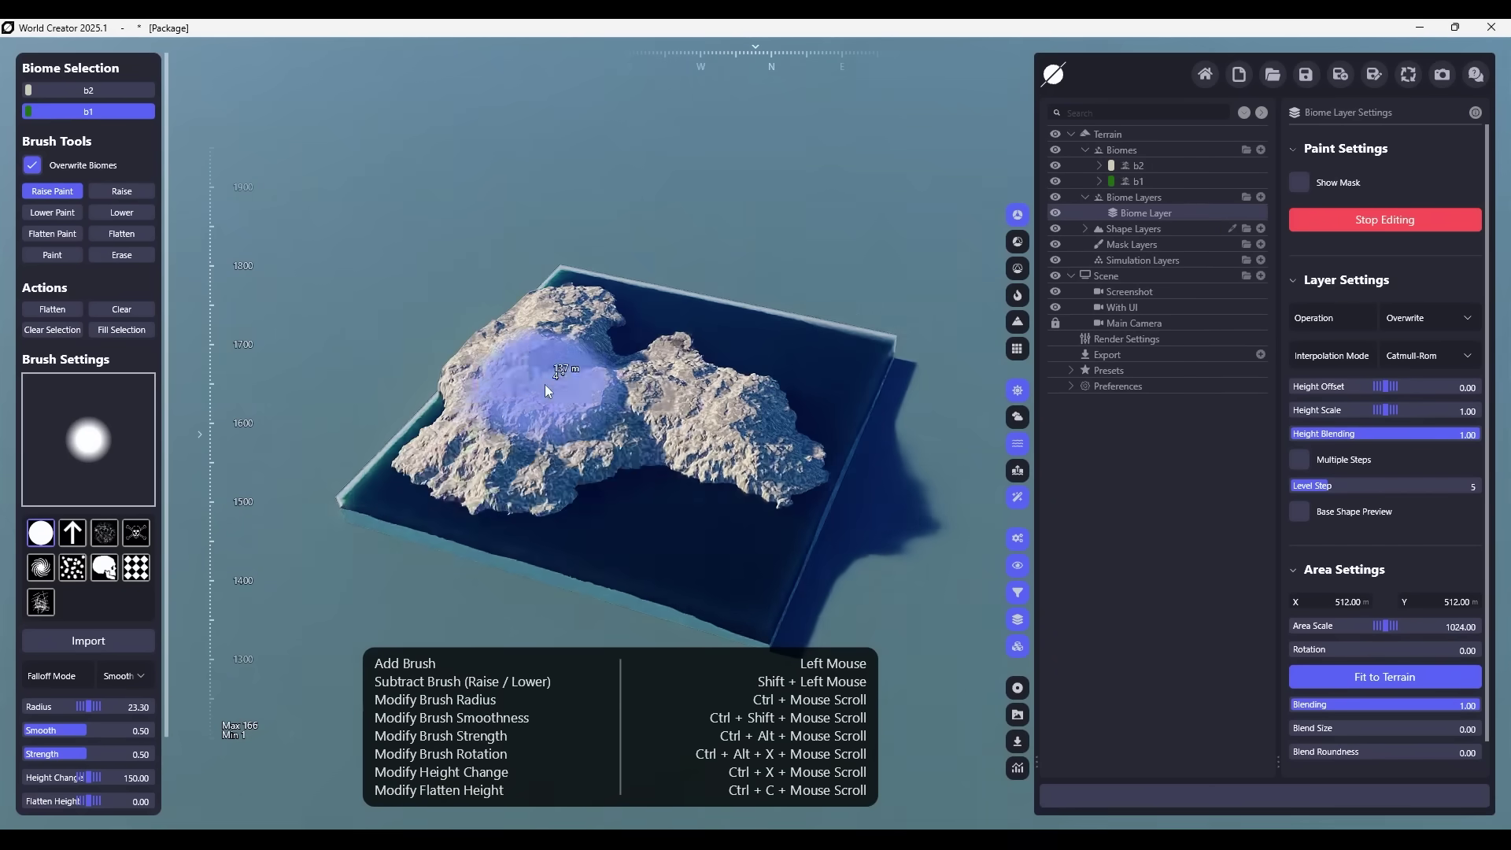
- Paint biome b1 across the raised landmass on the Biome Layer with the Raise Paint brush at radius 23.30
{"action": "mouse_move", "coordinate": [549, 392]}
{"action": "left_mouse_down"}
{"action": "mouse_move", "coordinate": [658, 466]}
{"action": "mouse_move", "coordinate": [725, 439]}
{"action": "left_mouse_up"}
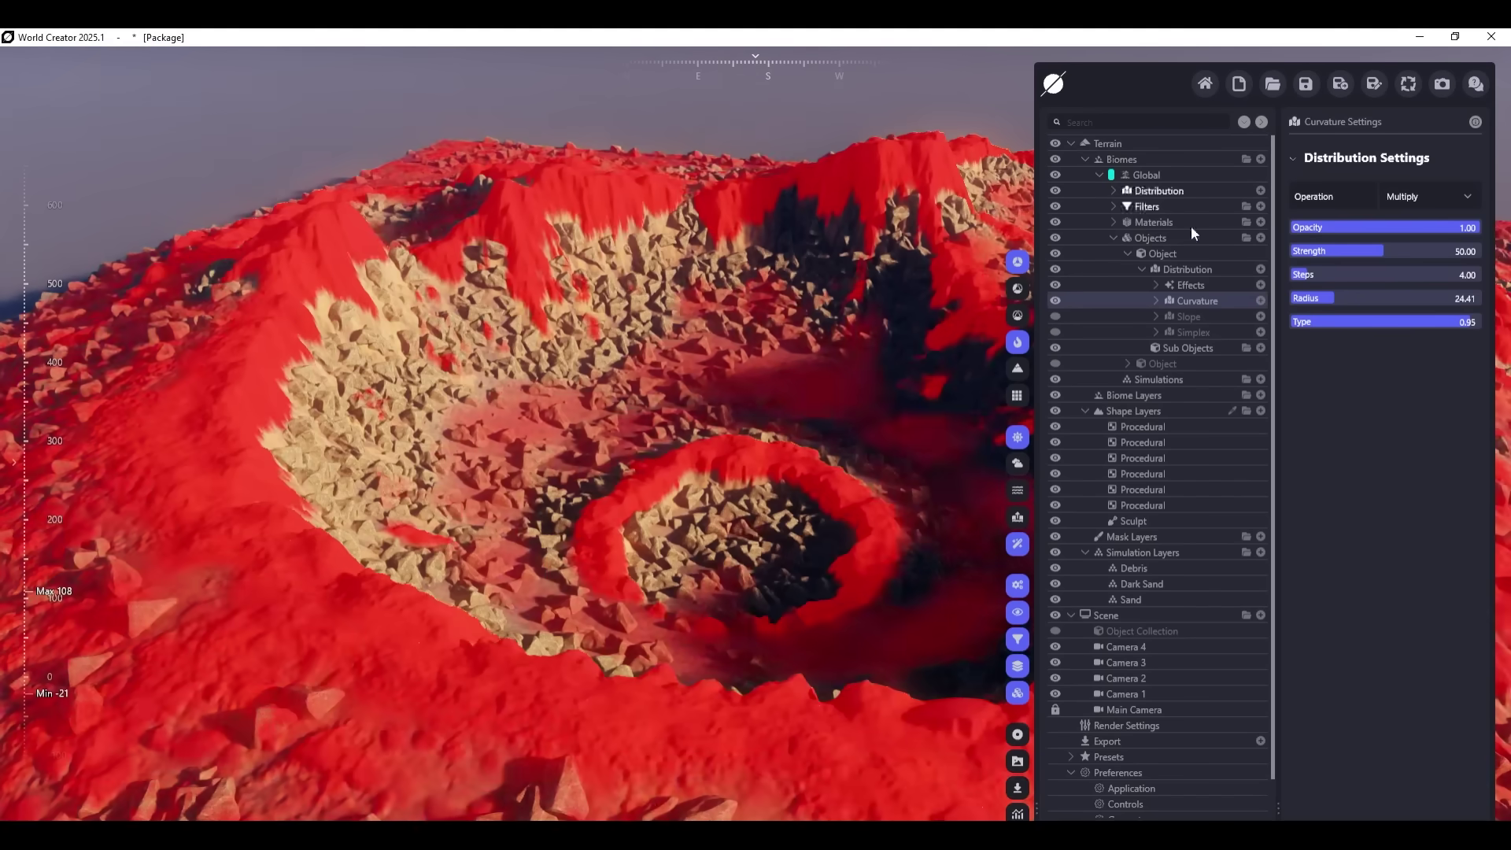
- Select the crater's first scattered object and set its instance distance to 18.80 m
{"action": "left_click", "coordinate": [1163, 253]}
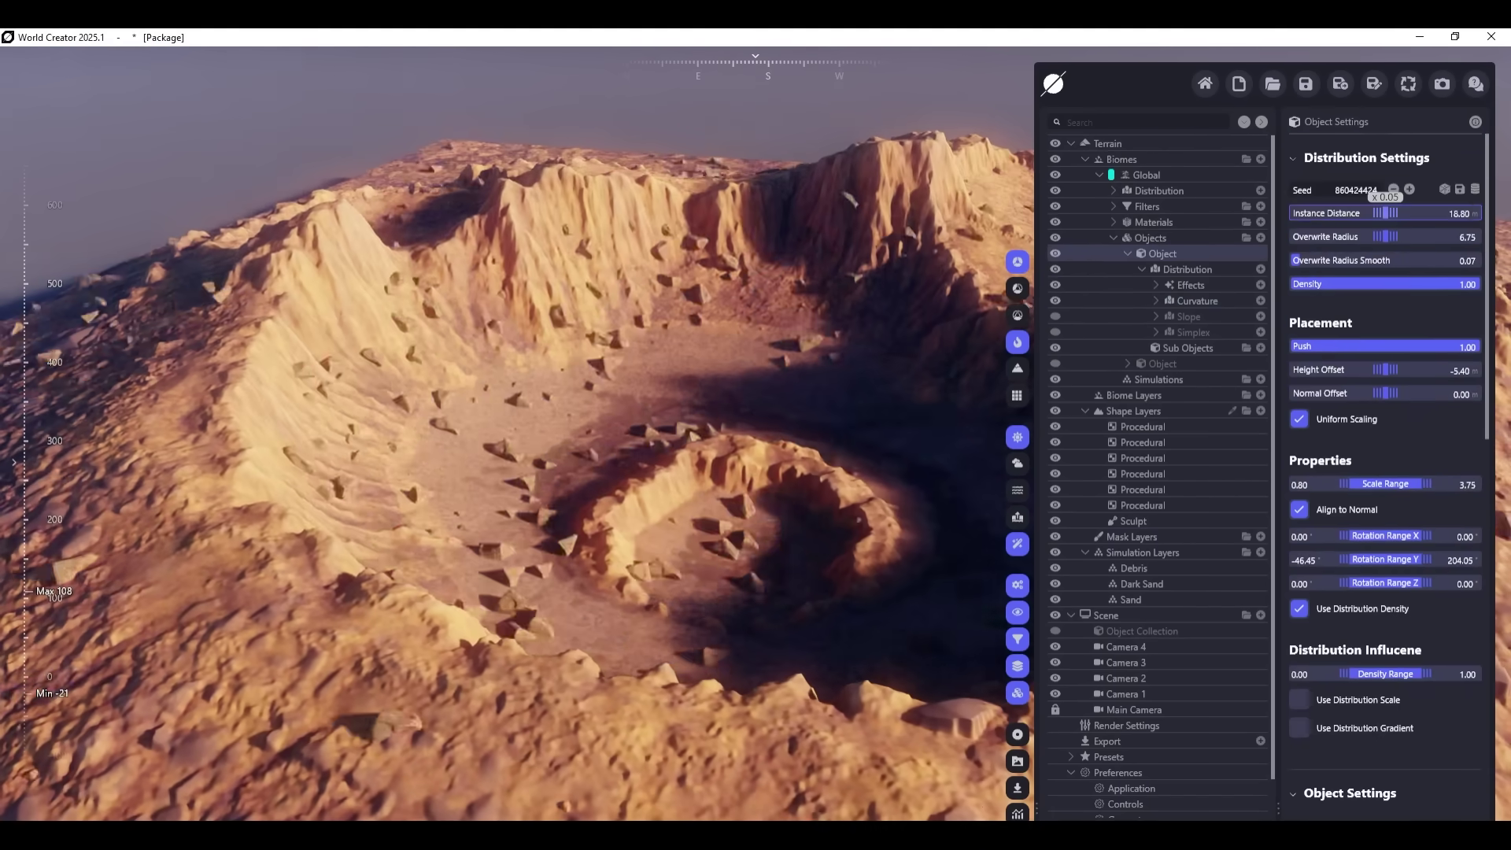
- Set the island's pine_tree.glb model scale to 4.70 m and expand the object to show its distribution and sub objects
{"action": "scroll", "coordinate": [1385, 472], "scroll_direction": "down", "scroll_amount": 6}
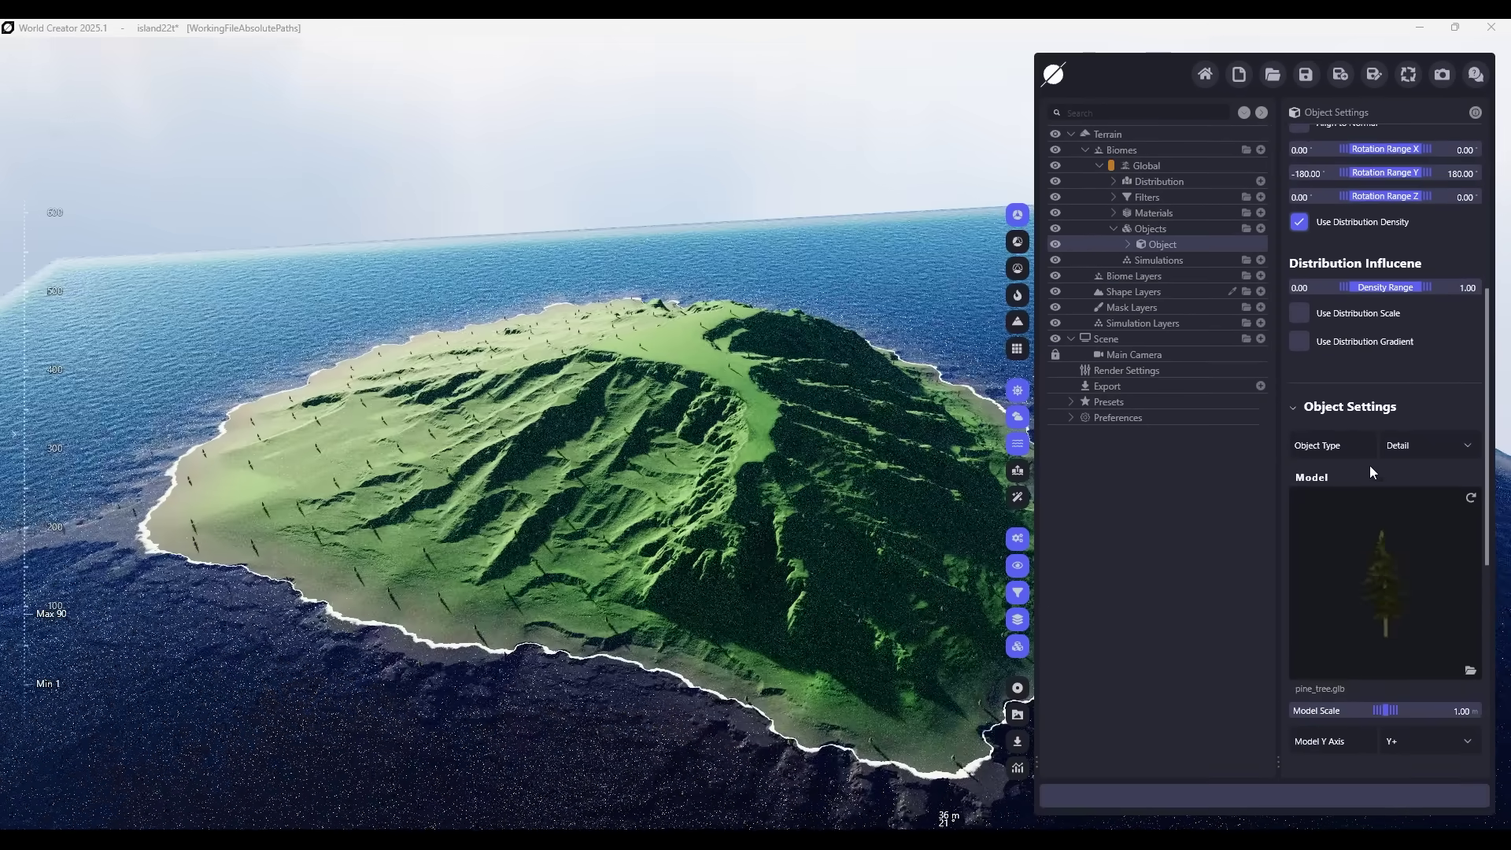
{"action": "scroll", "coordinate": [1370, 465], "scroll_direction": "down", "scroll_amount": 3}
{"action": "left_click", "coordinate": [1128, 245]}
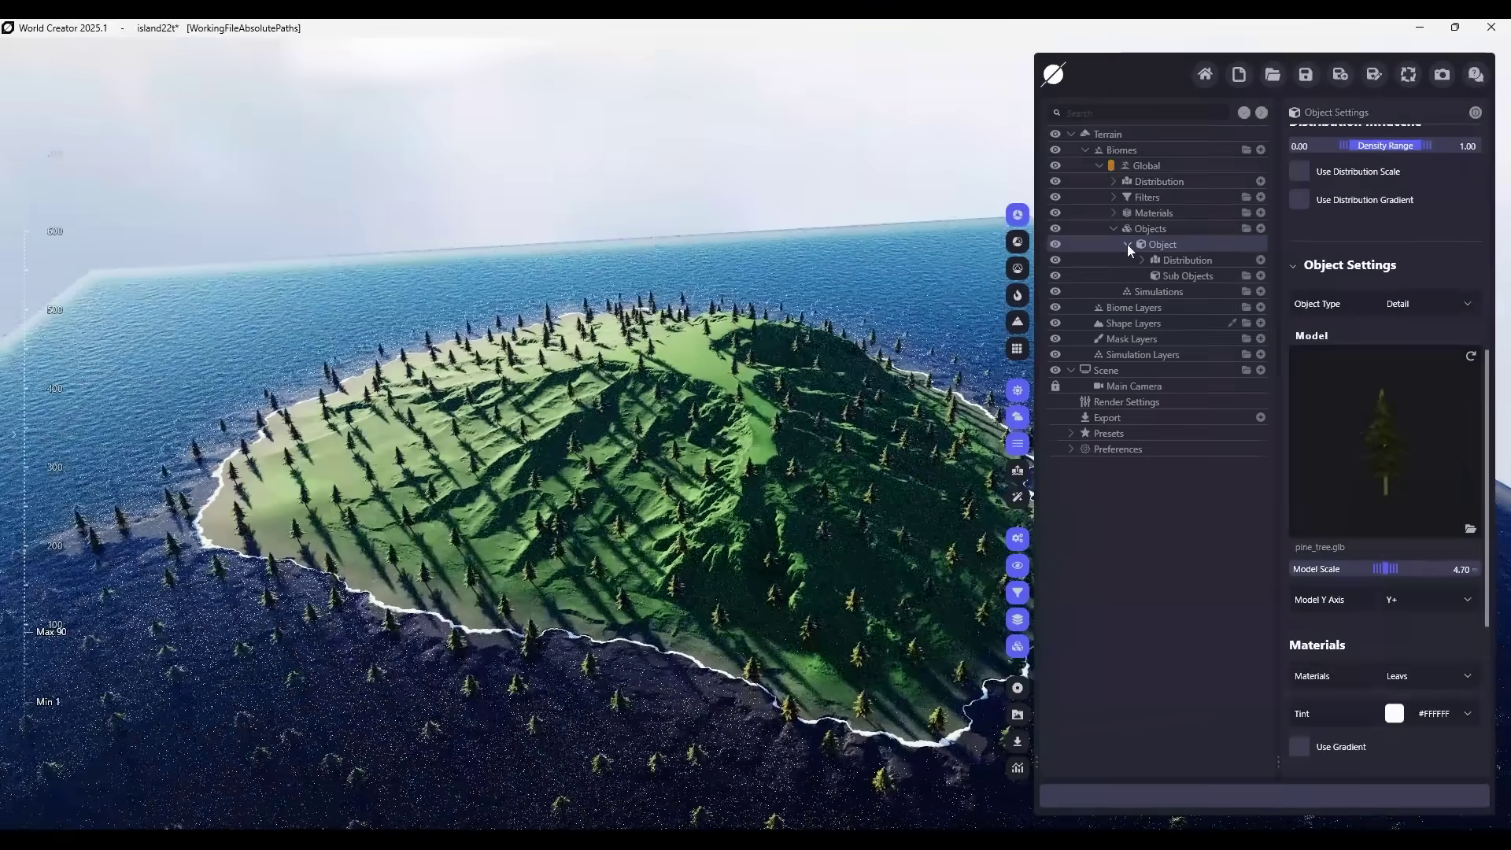